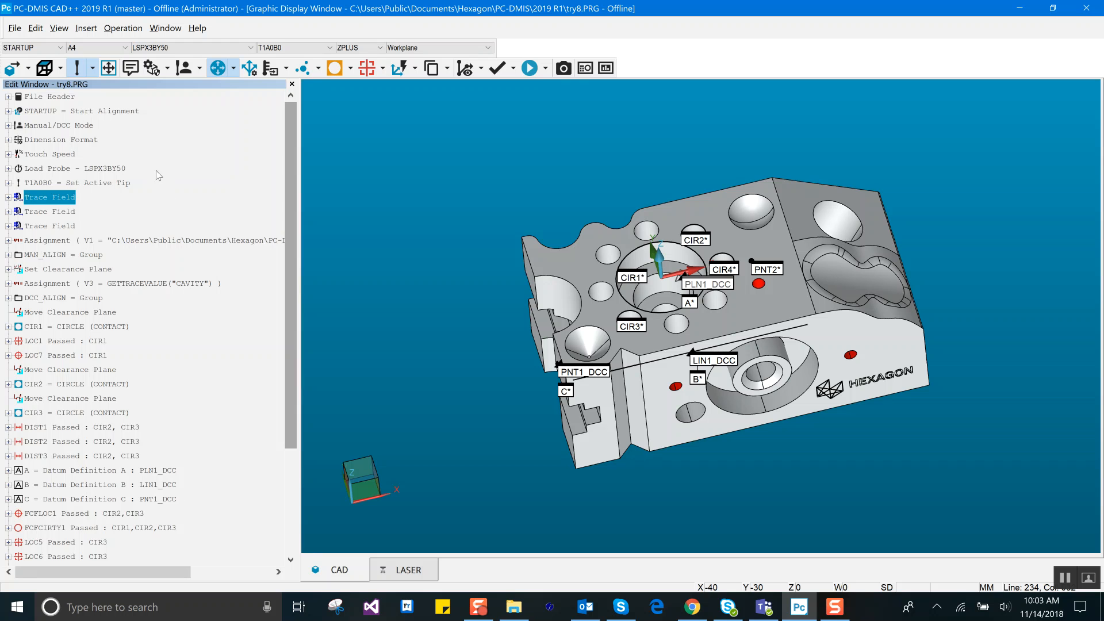
Step: Start an Excel Form Report command after the final V4 assignment at the end of the measurement routine
drag(290, 156, 284, 313)
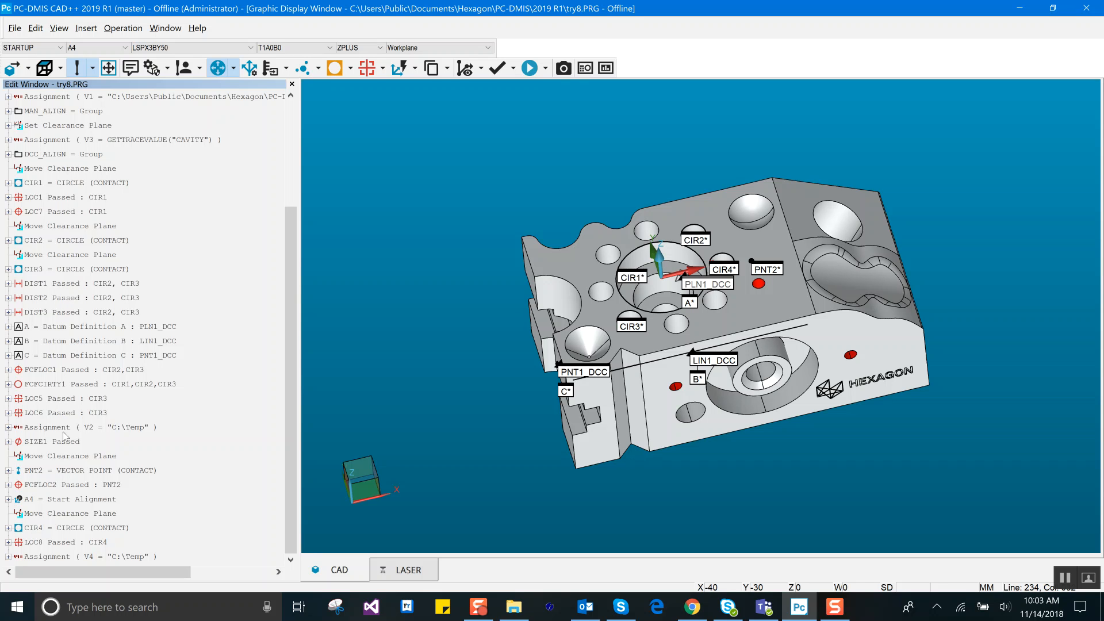
click(116, 556)
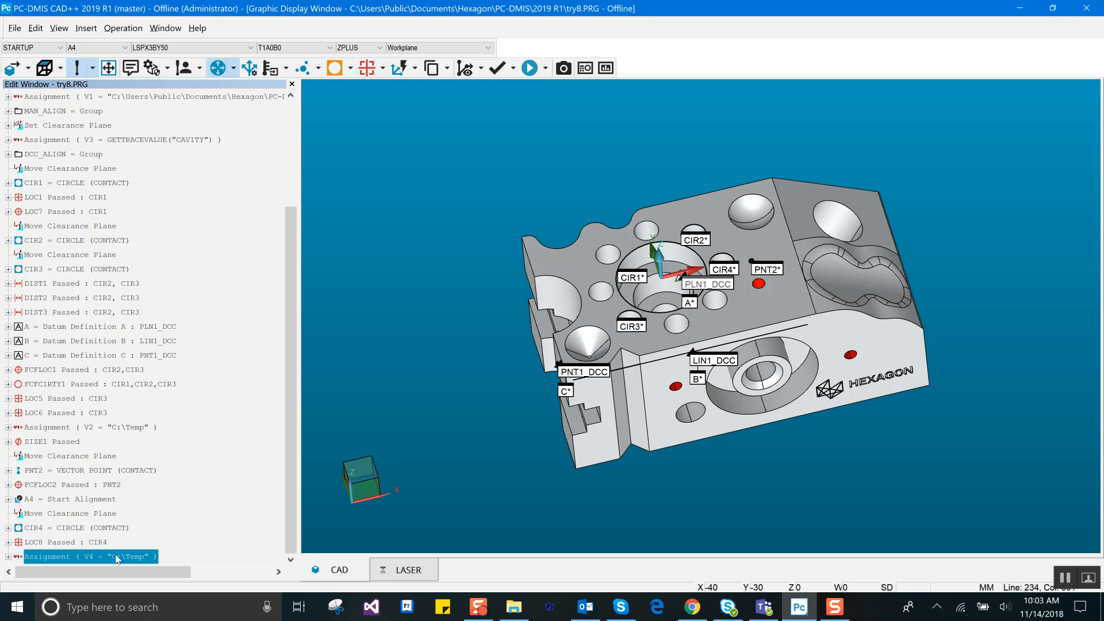
click(87, 30)
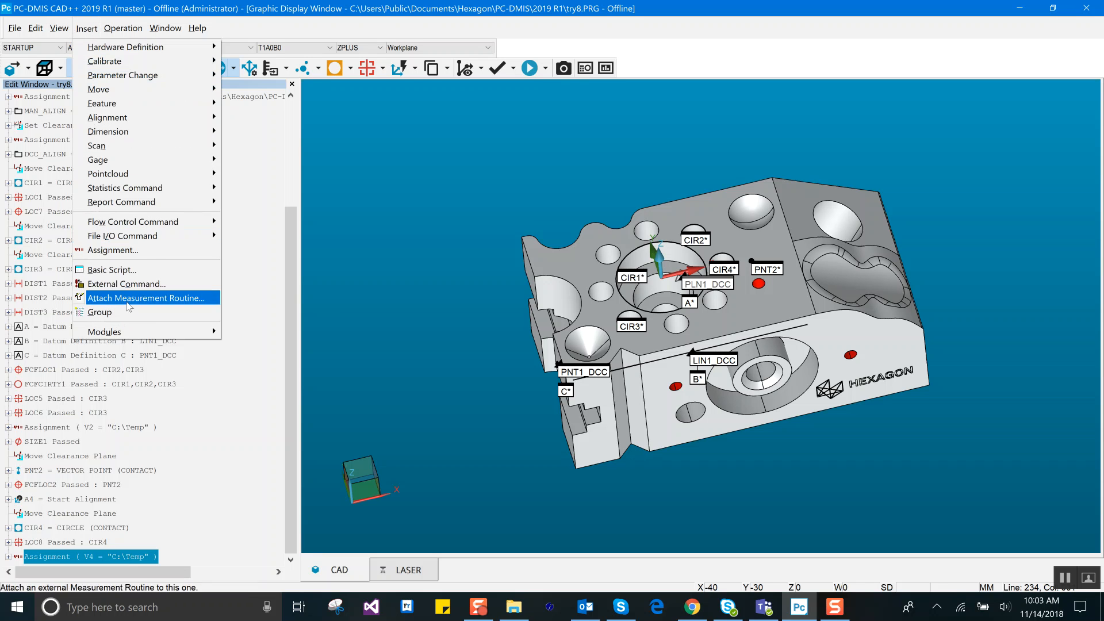
mouse_move(130, 336)
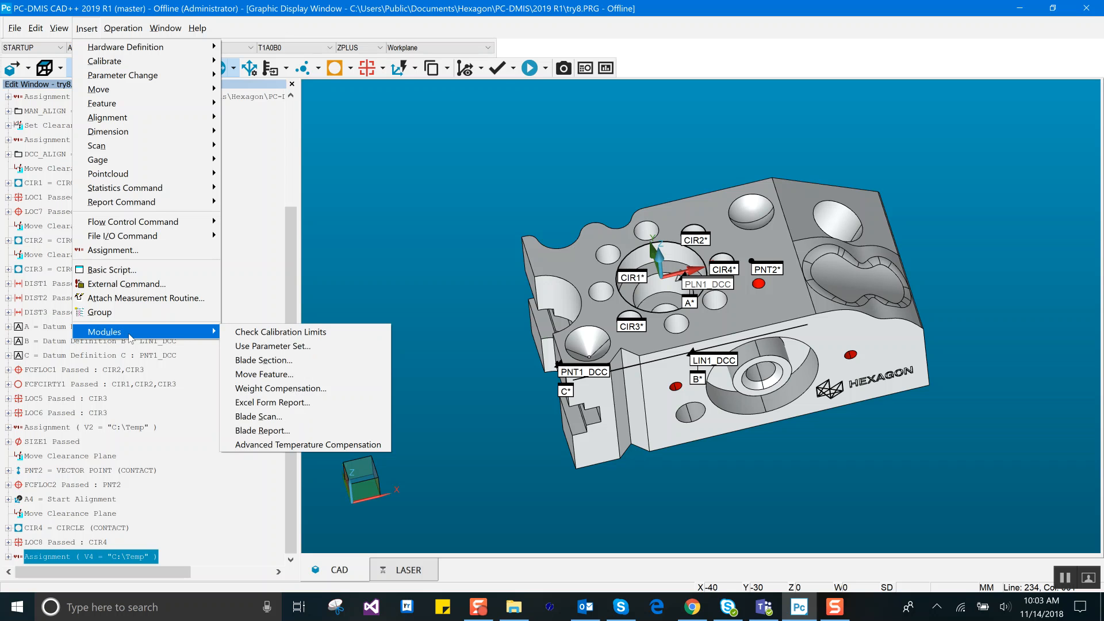
click(273, 406)
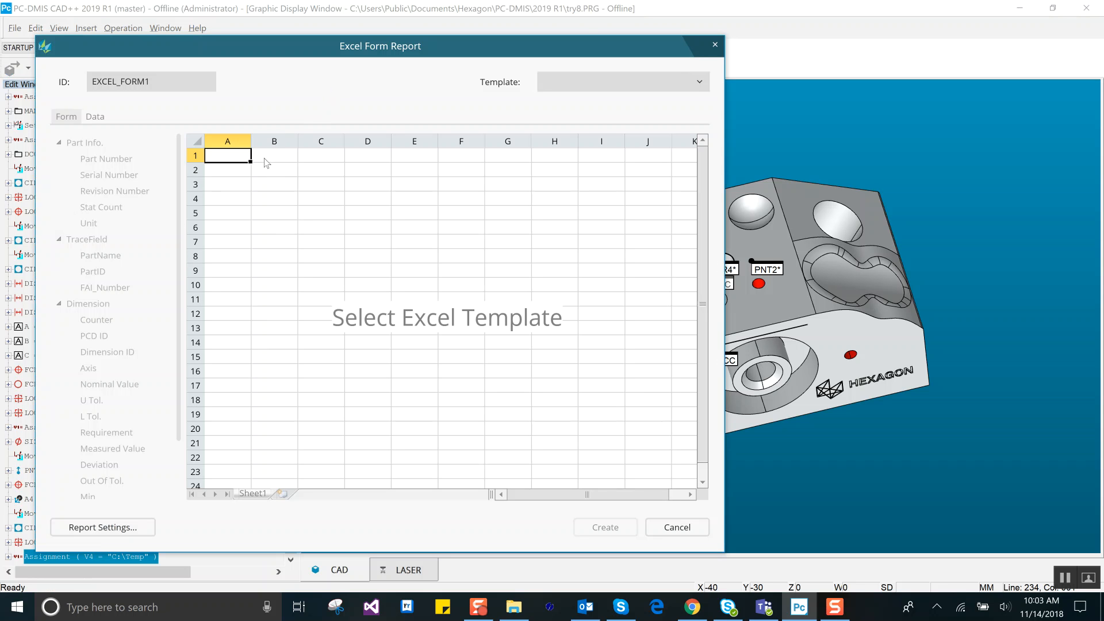
drag(492, 56, 645, 41)
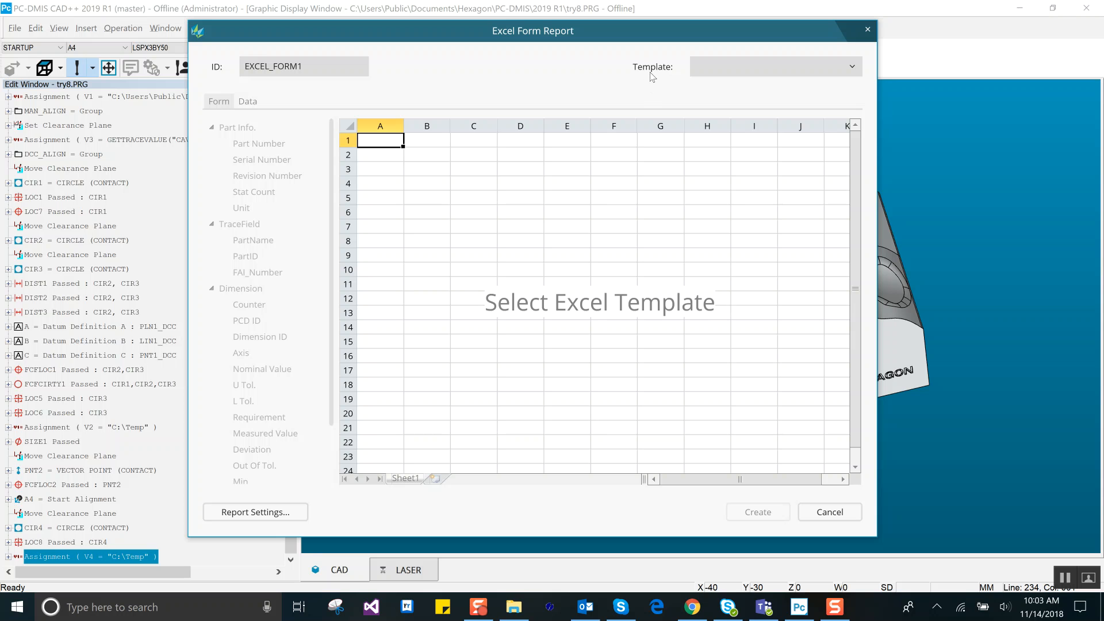
Step: Choose the AS9102 template for the Excel form report and maximize the report window
click(853, 67)
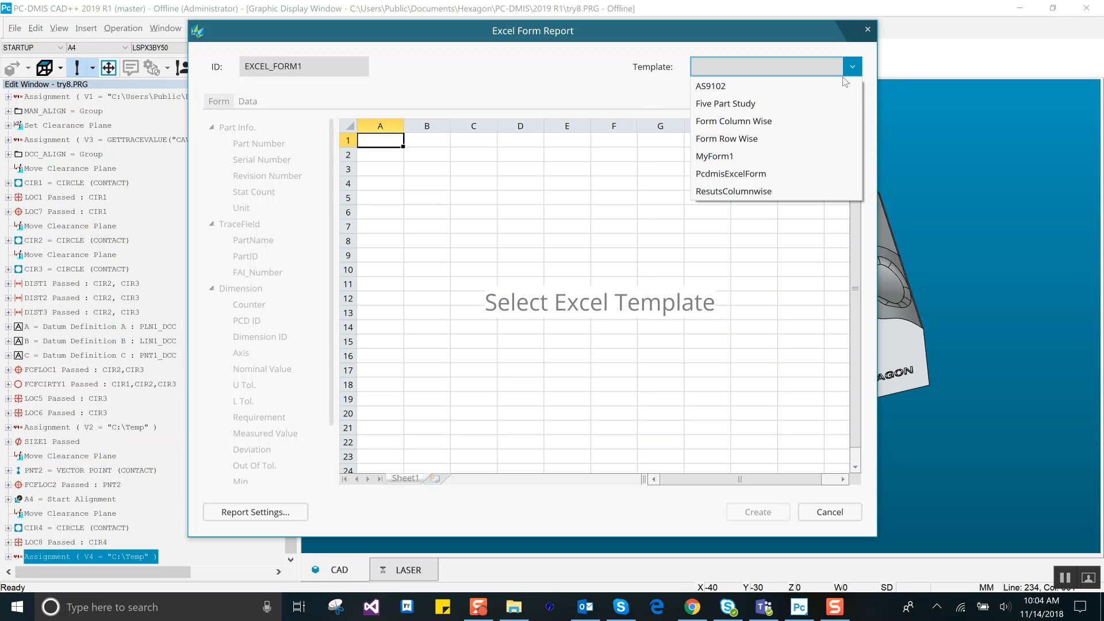
click(708, 88)
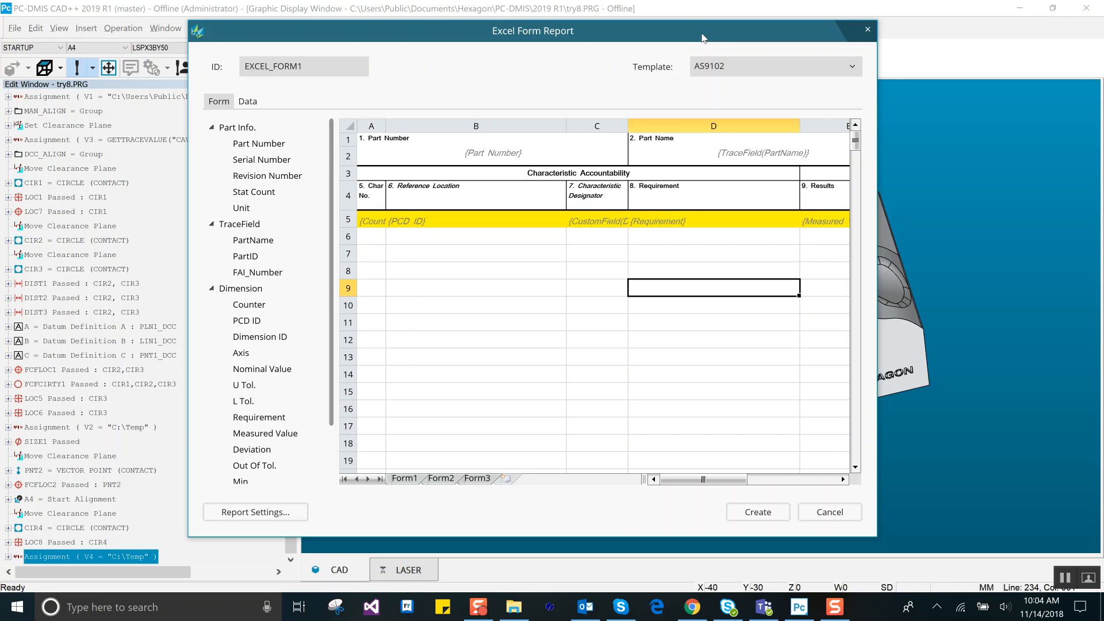
double_click(702, 38)
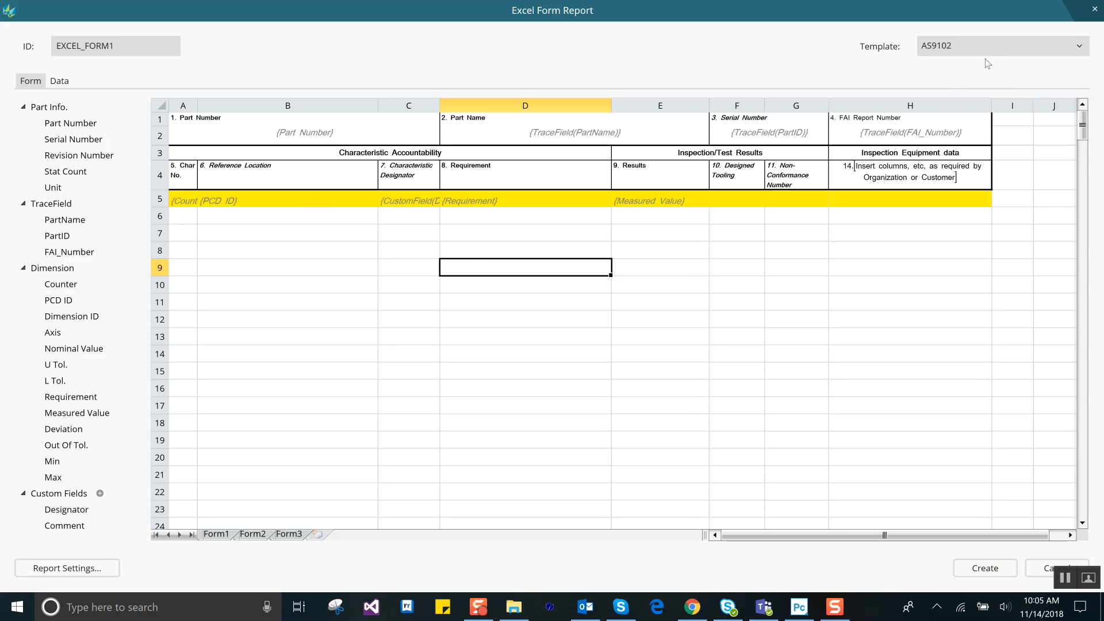
Step: In the report settings, choose Part Name as the first file name element and Excel Workbook (*.xlsx) as the file type
click(114, 569)
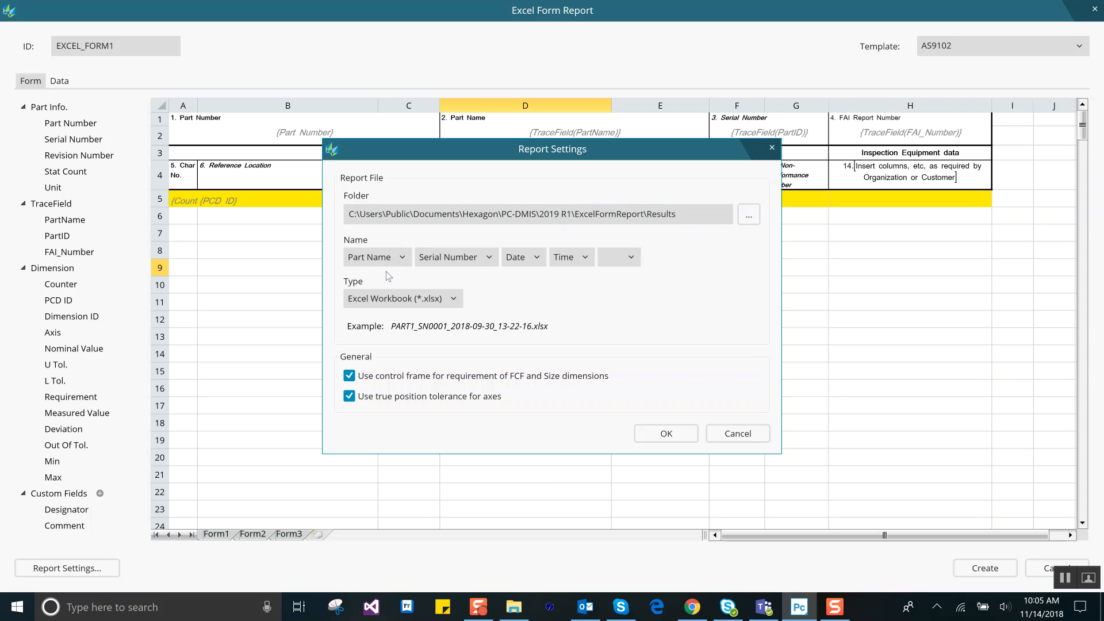
click(403, 262)
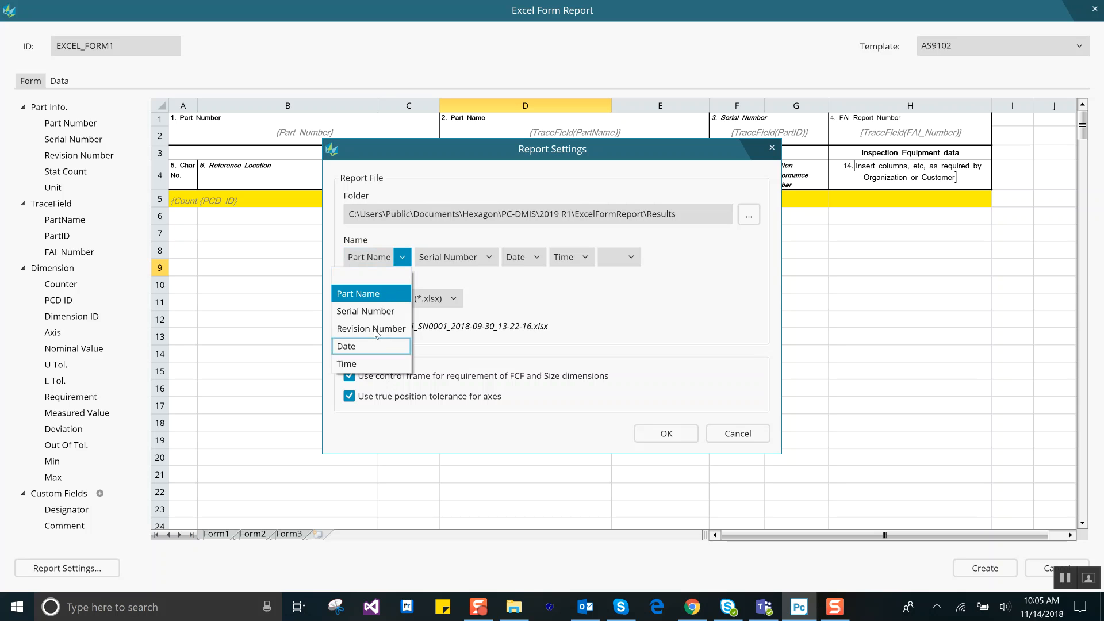
click(382, 295)
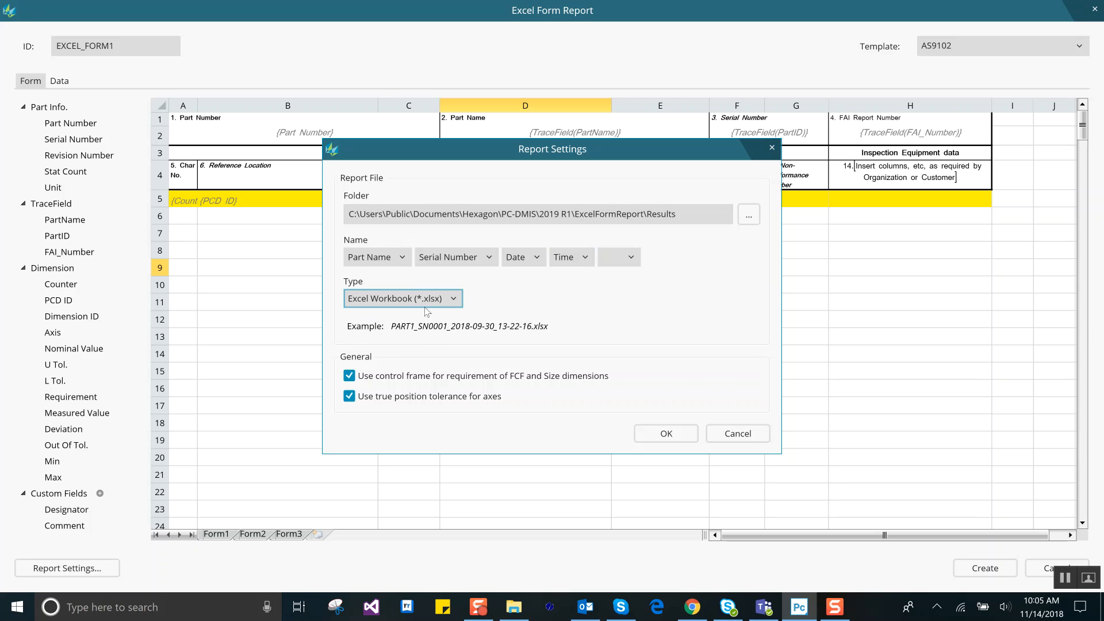
click(453, 301)
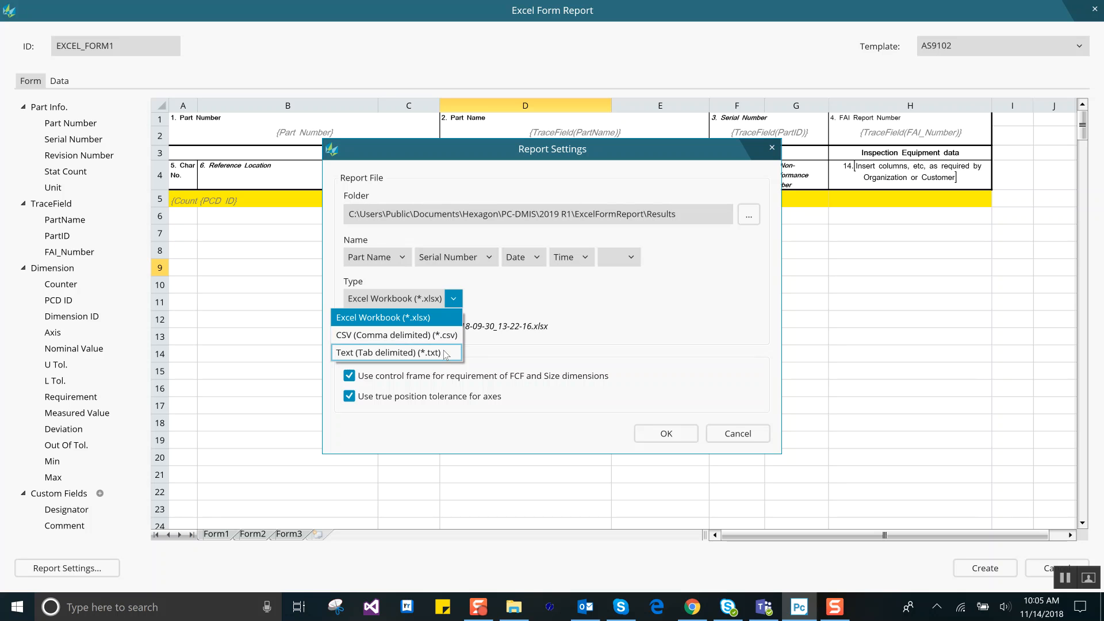
click(434, 319)
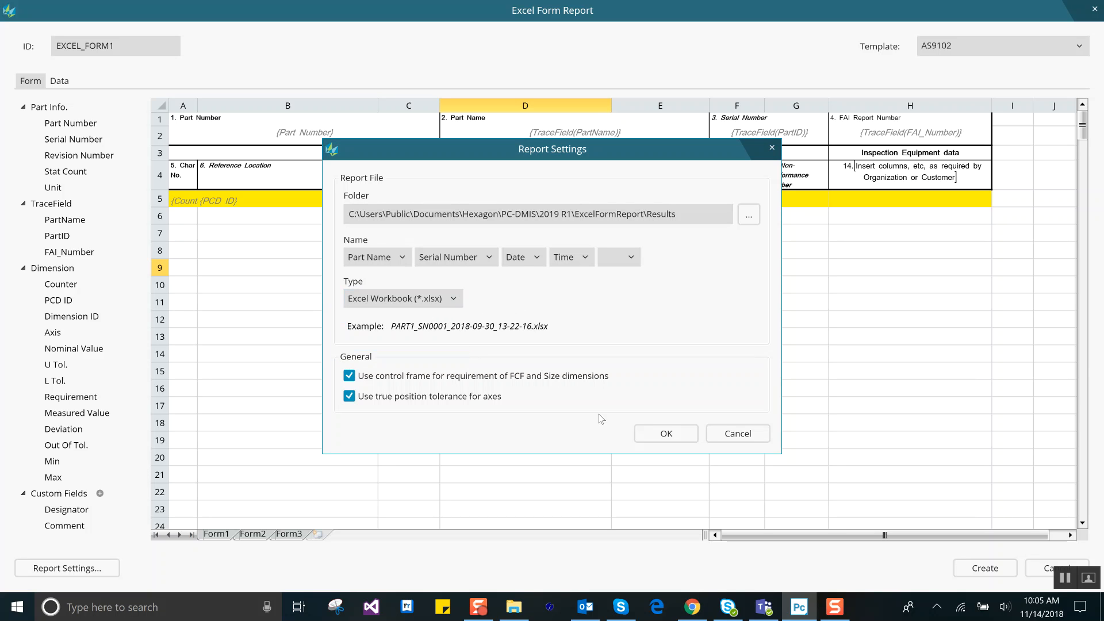
click(649, 435)
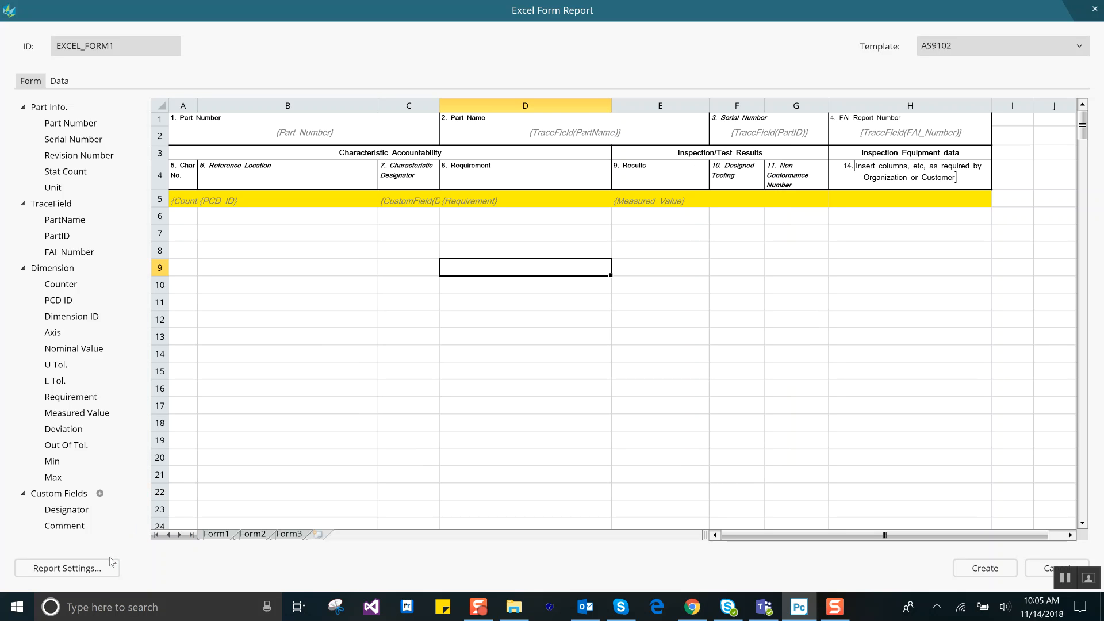
Step: Create the report command in the routine and execute the routine, accepting the prefilled trace field values
click(986, 568)
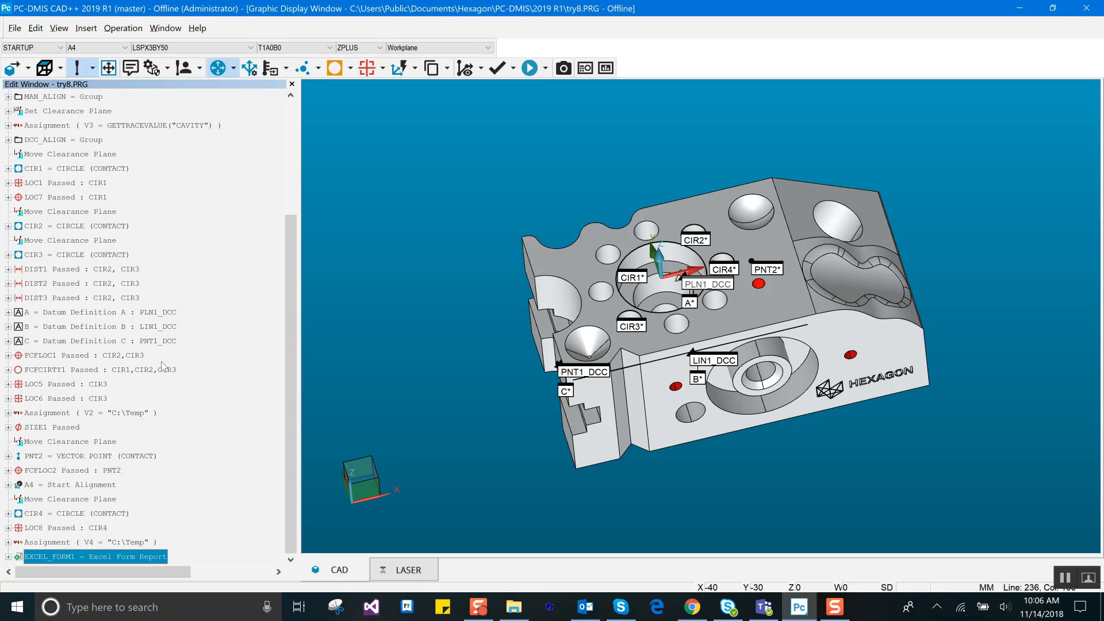
key(ctrl+q)
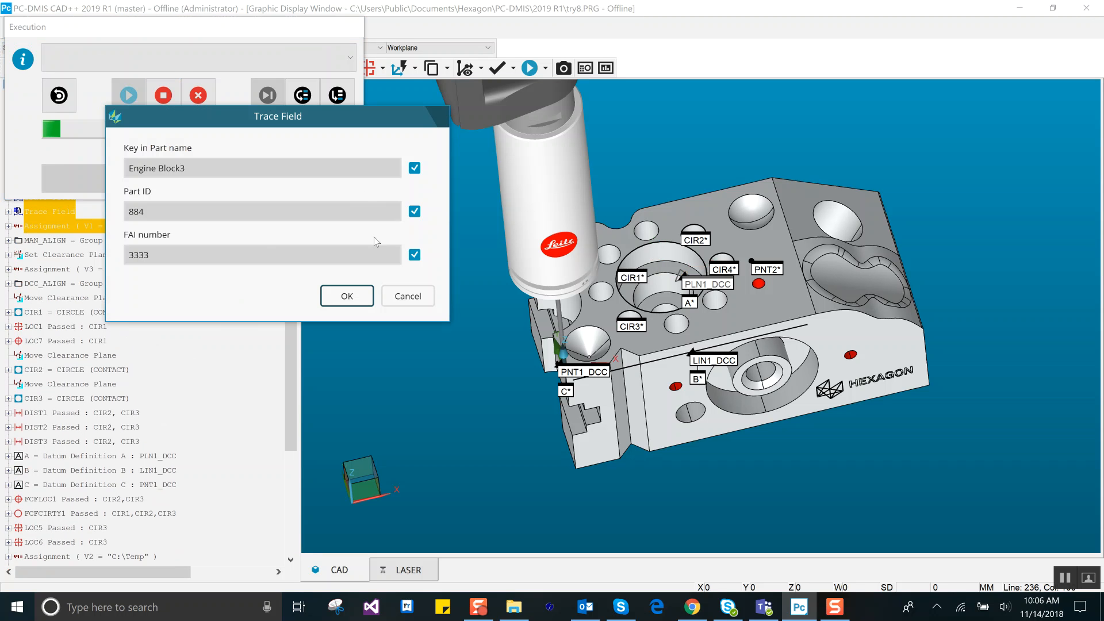
click(347, 296)
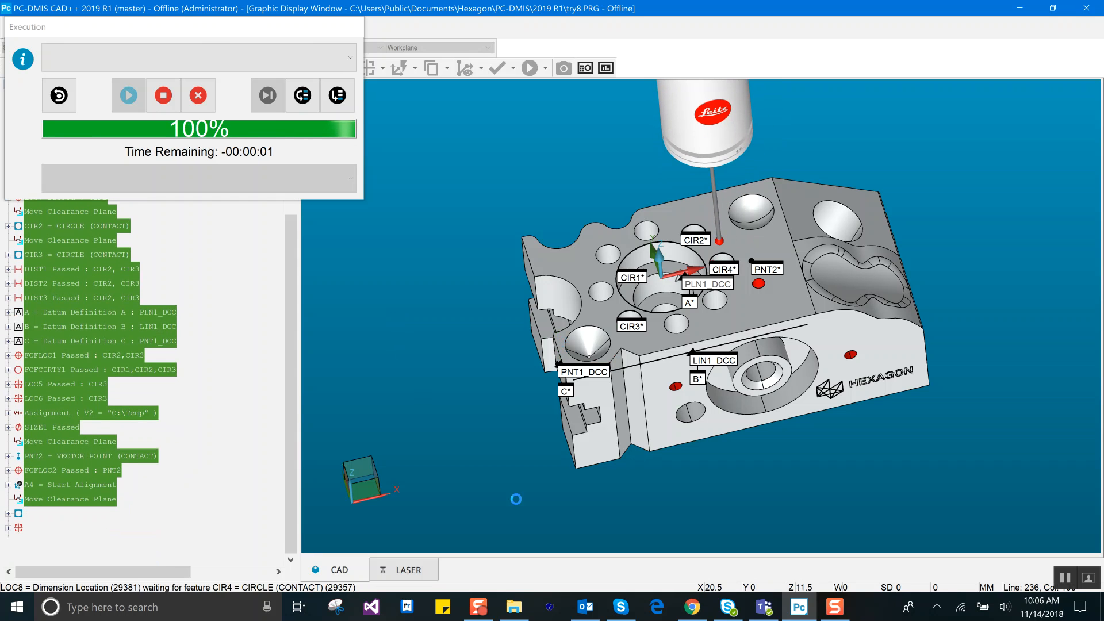
Step: Switch to File Explorer, open the newest workbook in the ExcelFormReport Results folder and maximize it
click(520, 609)
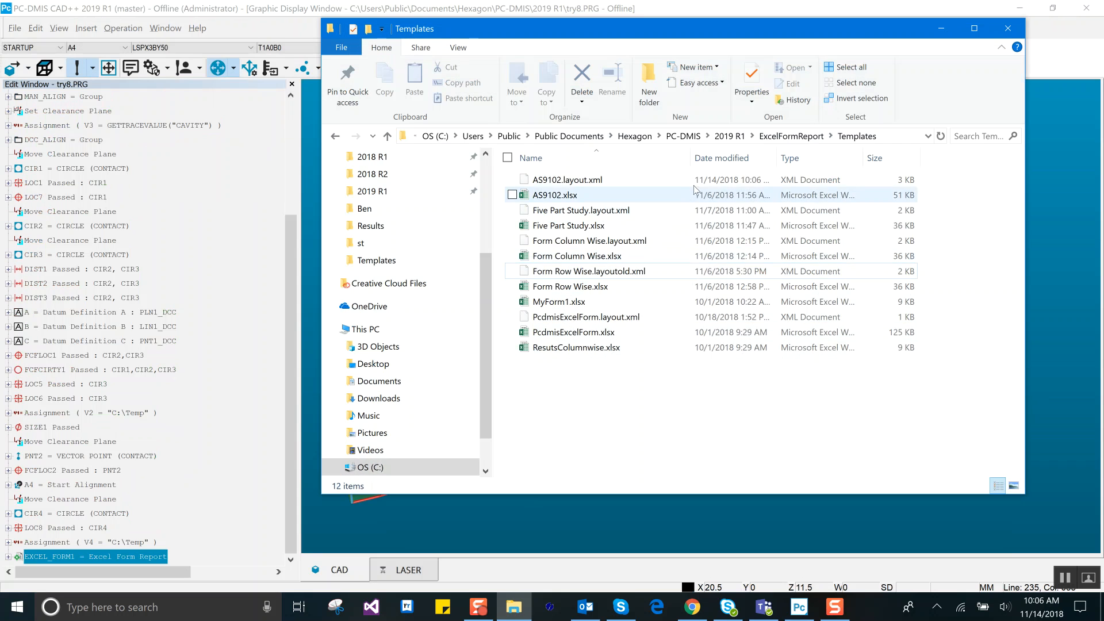
click(791, 136)
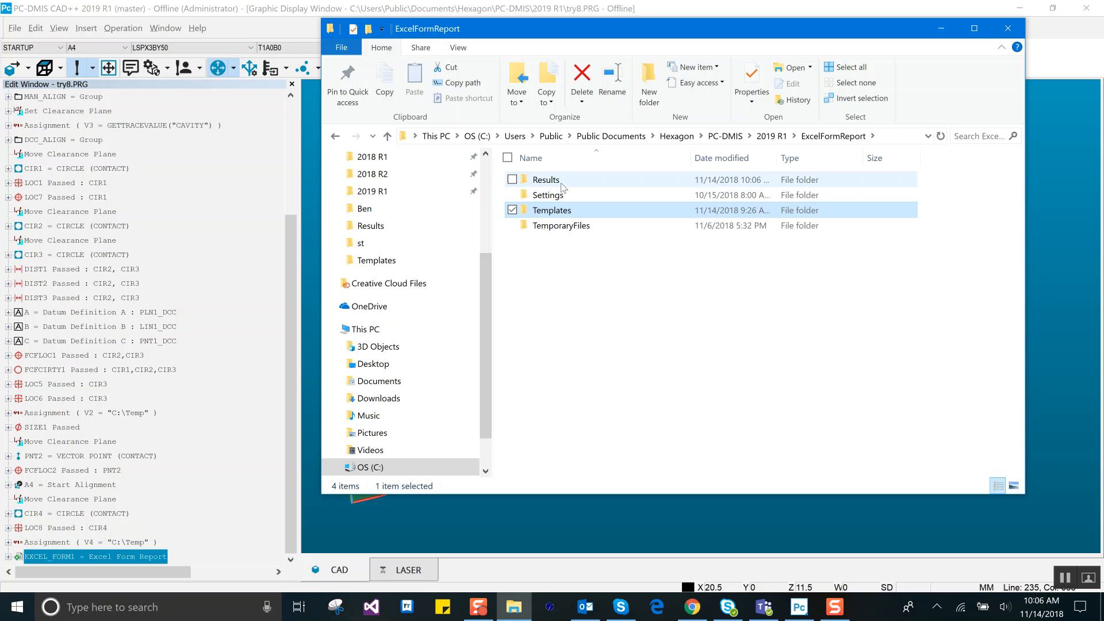
double_click(551, 181)
click(599, 180)
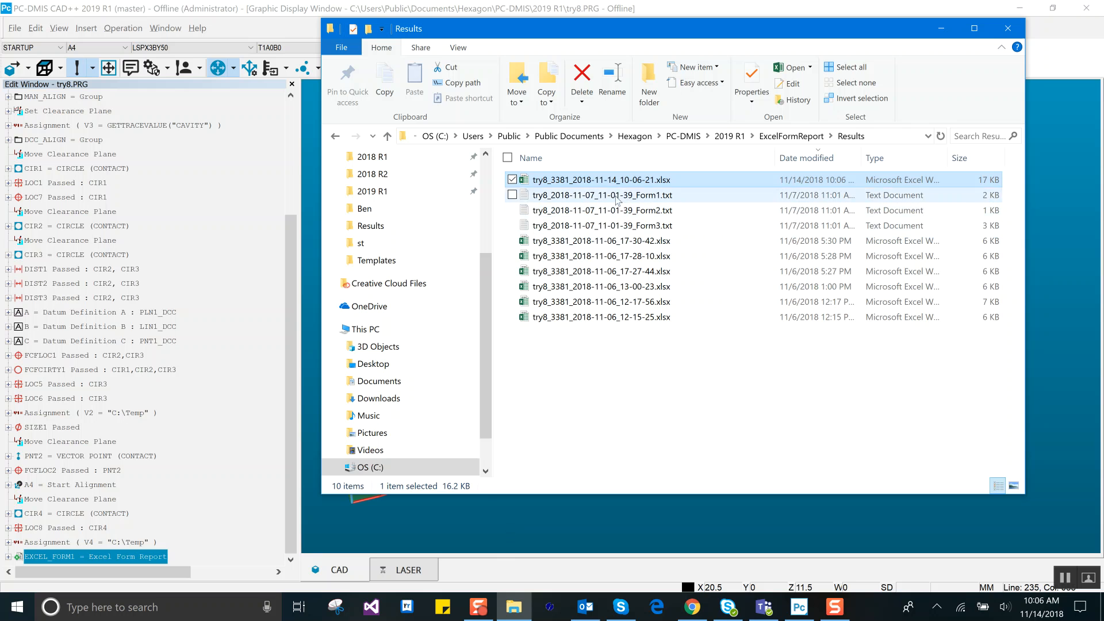
double_click(585, 181)
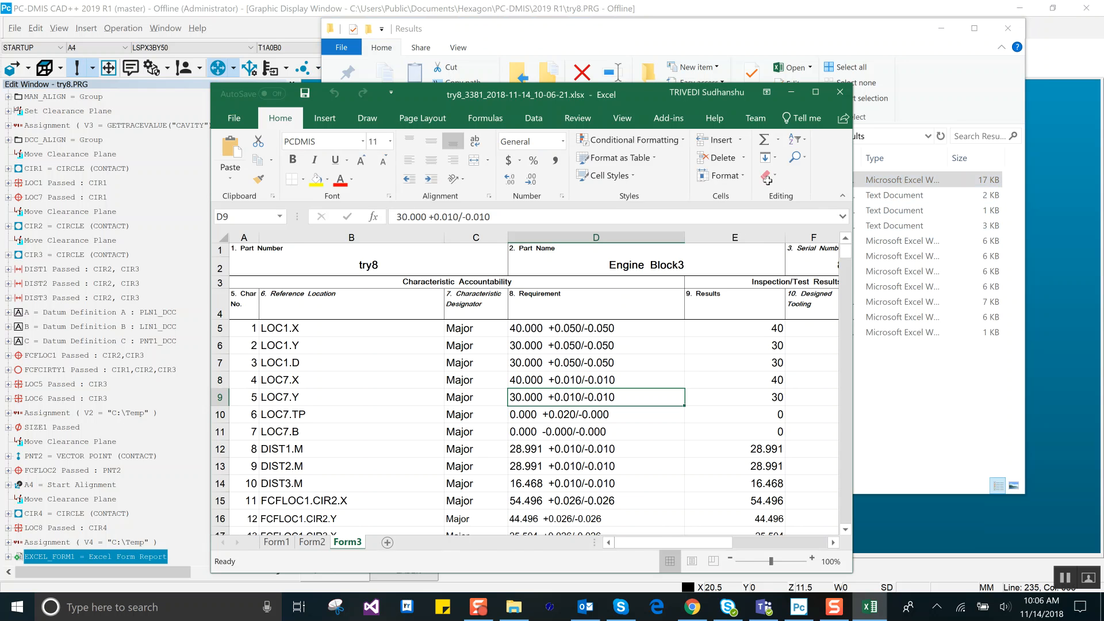
click(816, 92)
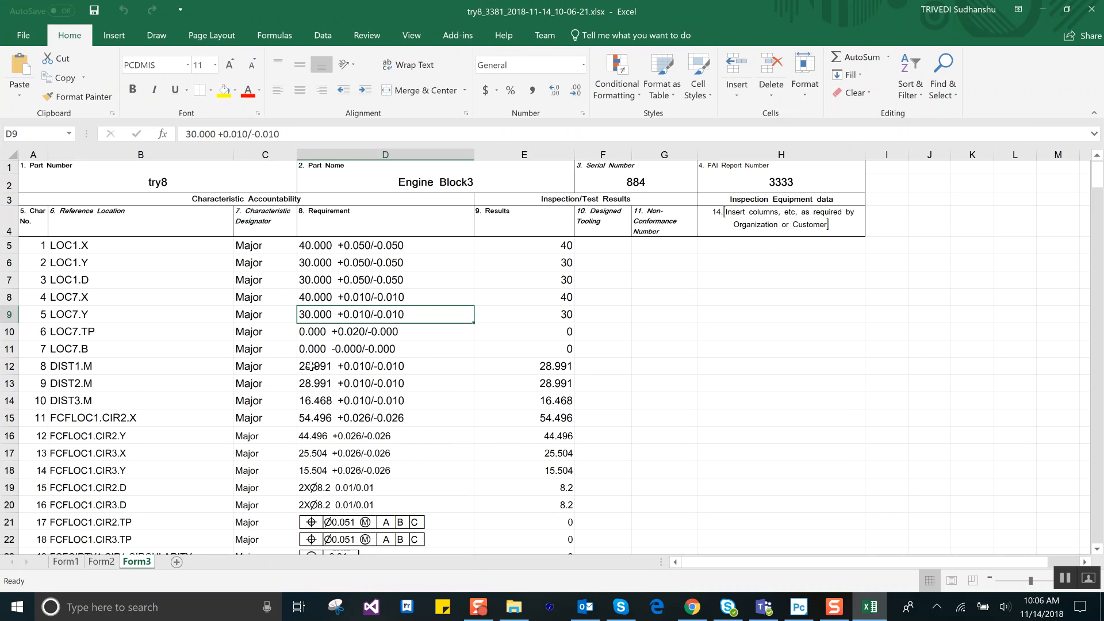
Step: Examine Form1, Form2 and Form3 of the report, checking the header fields and the full list of characteristics, requirements and results
click(66, 562)
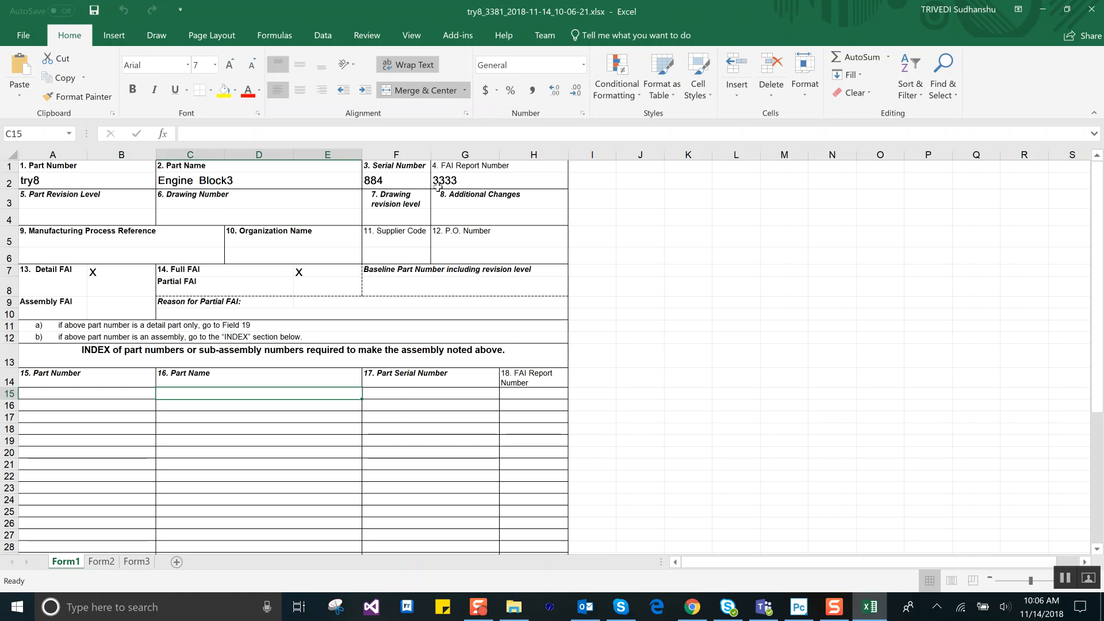
click(117, 561)
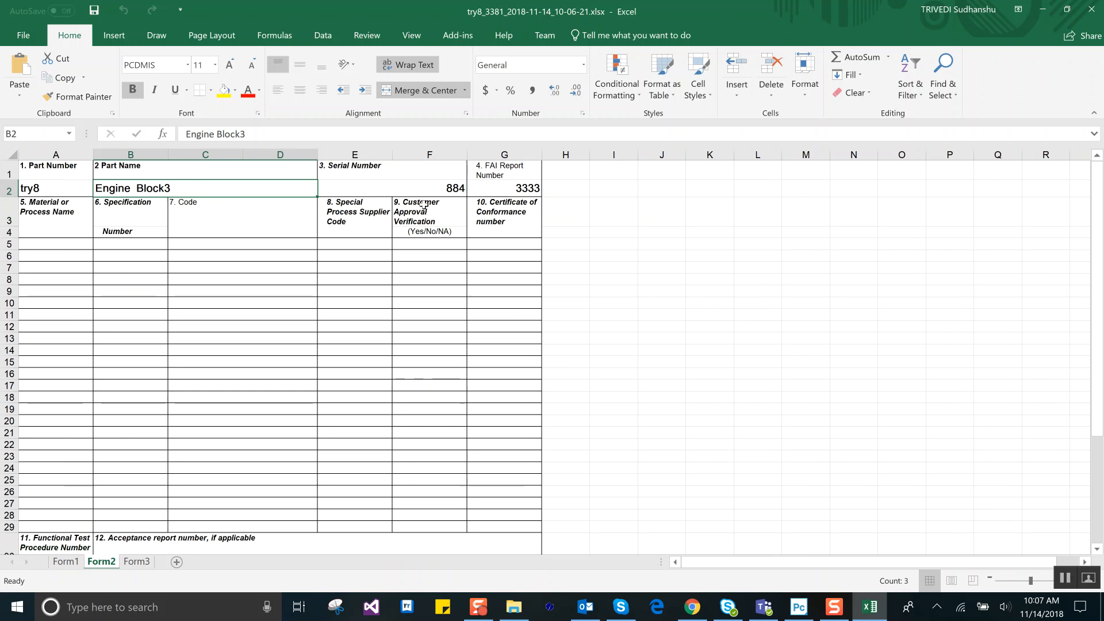
click(137, 562)
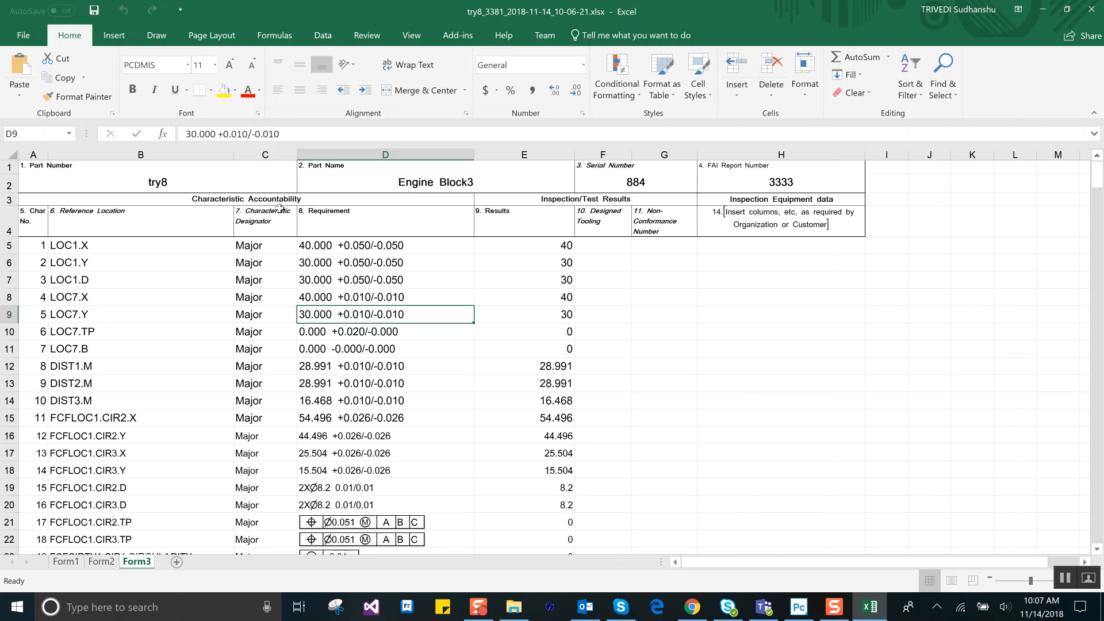
scroll(117, 284, down, 1)
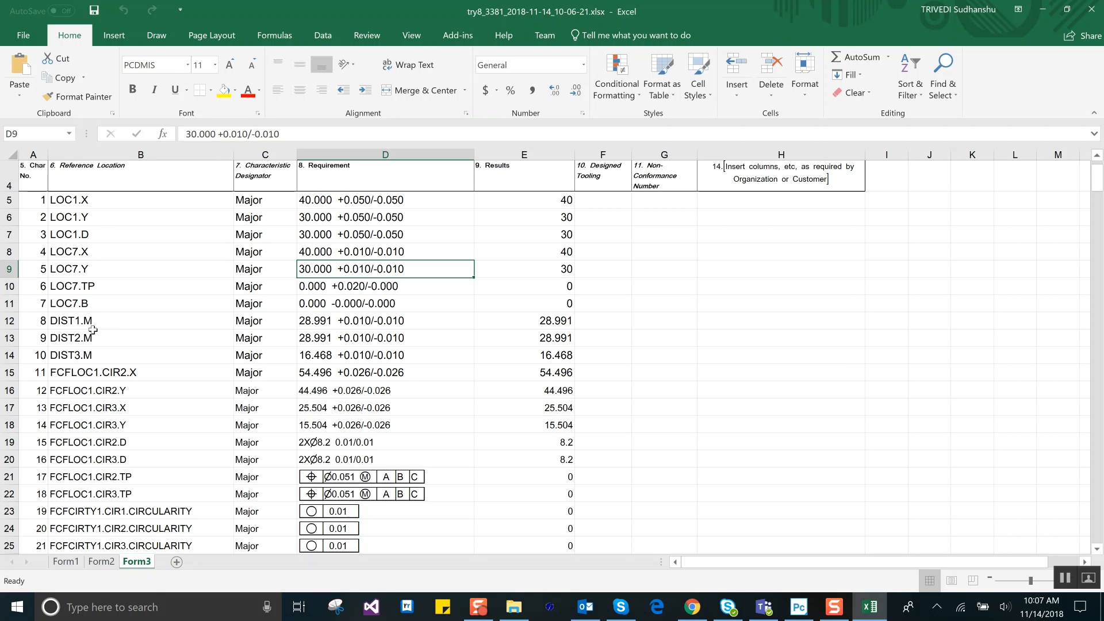
click(89, 305)
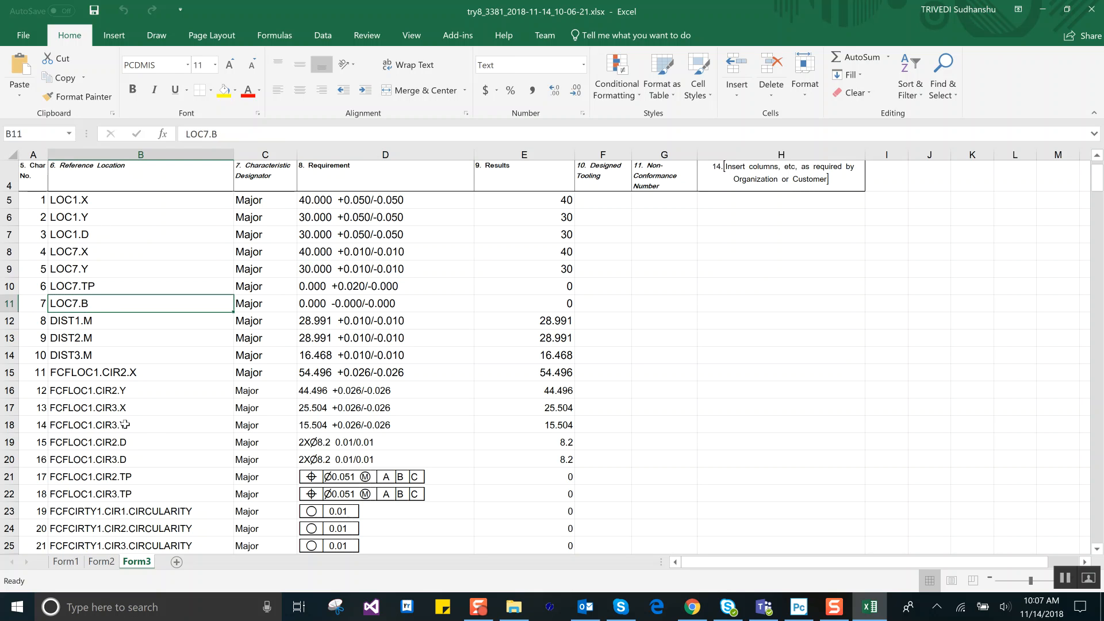
click(119, 375)
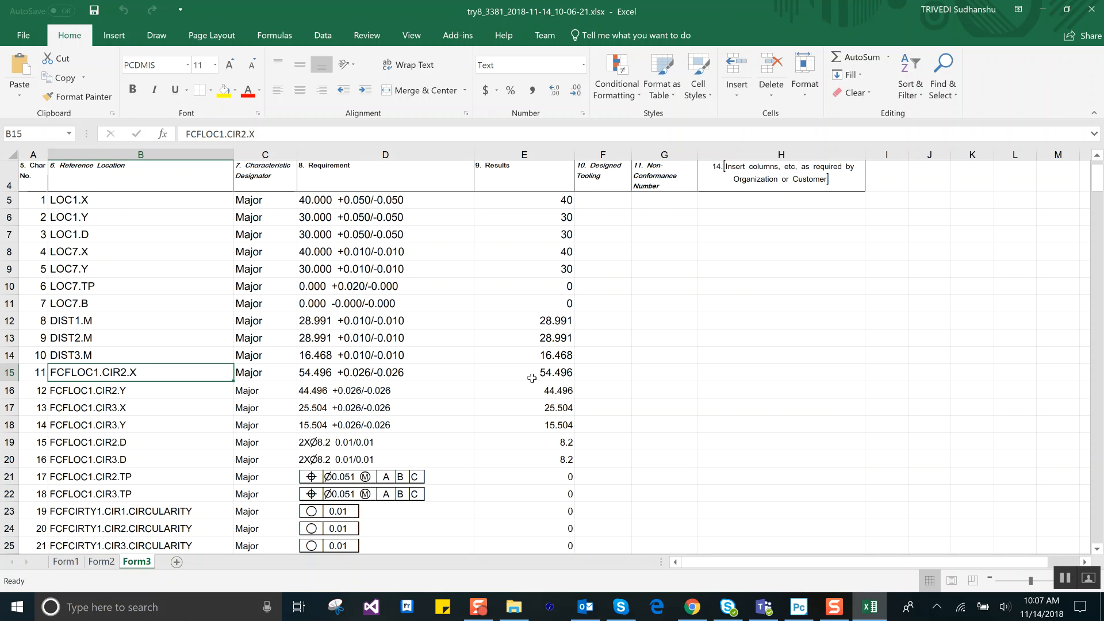
scroll(531, 372, down, 6)
scroll(530, 370, up, 7)
scroll(527, 370, down, 6)
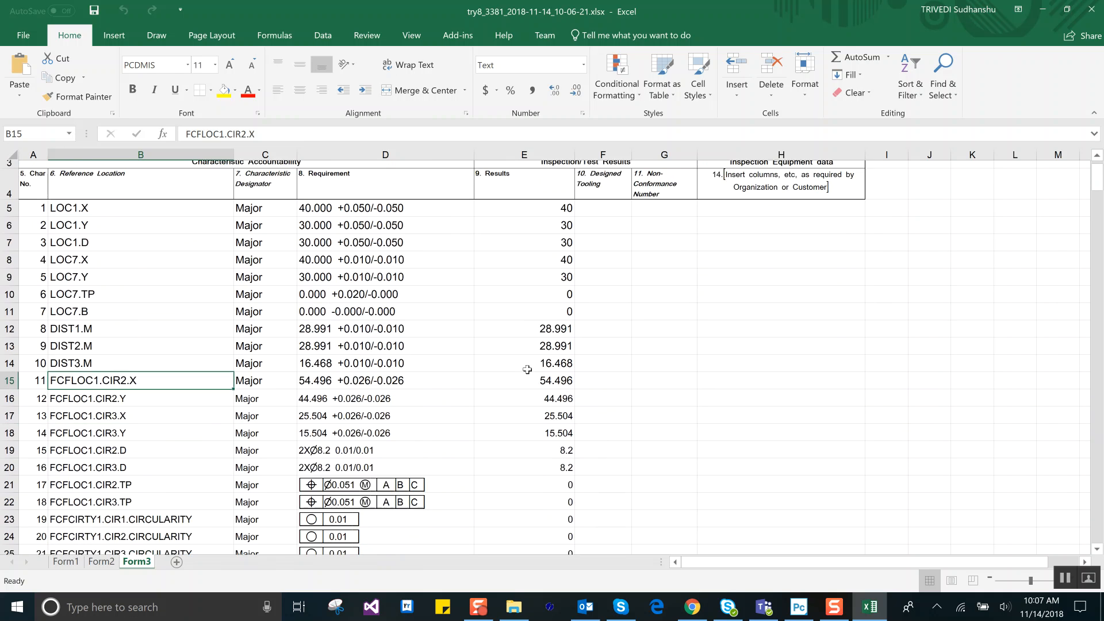
scroll(522, 368, down, 1)
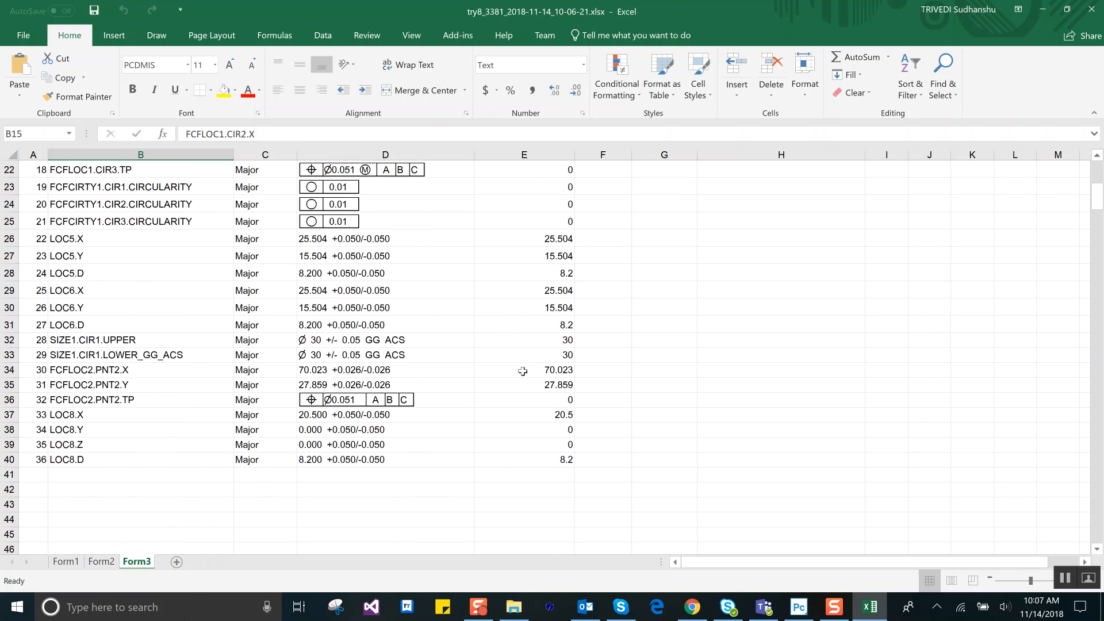
scroll(520, 377, up, 7)
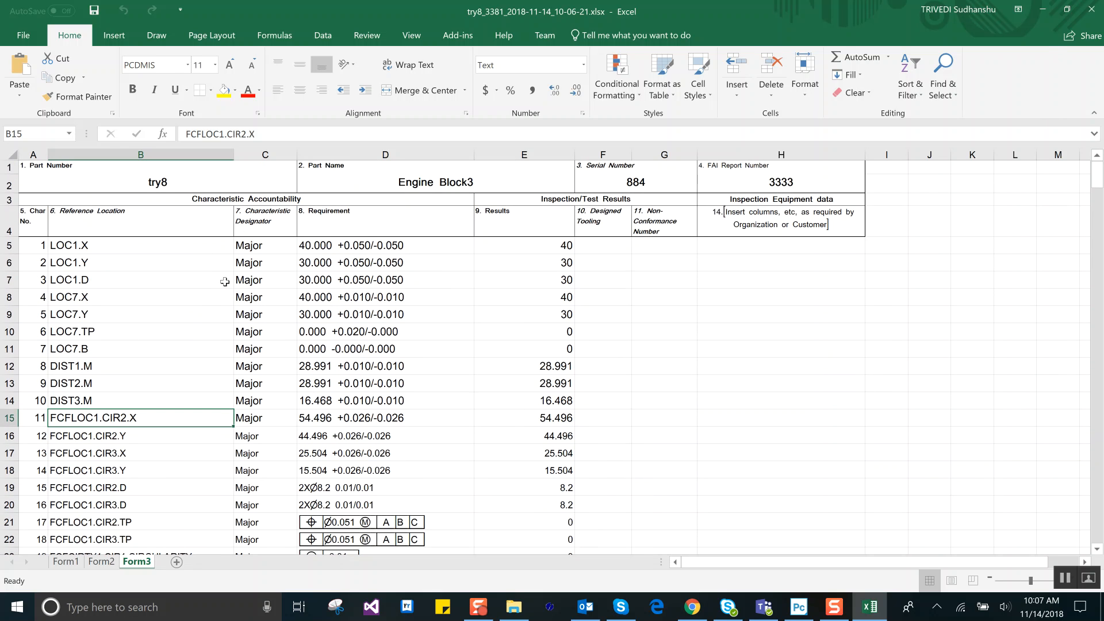
Step: Close the report workbook and switch back to the PC-DMIS measurement routine
click(1068, 9)
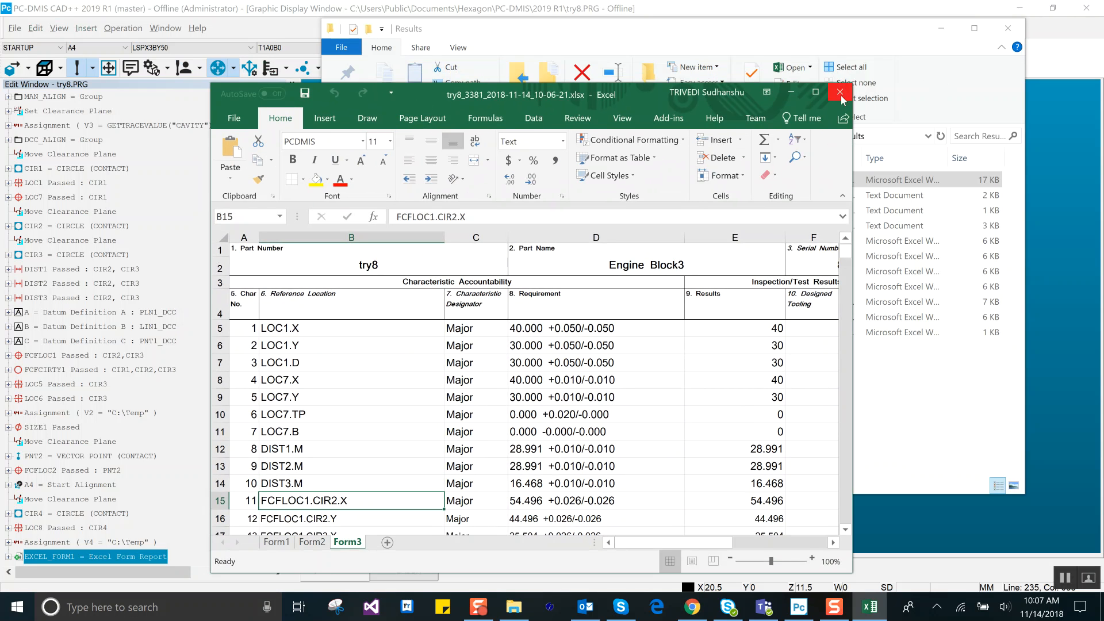
click(841, 94)
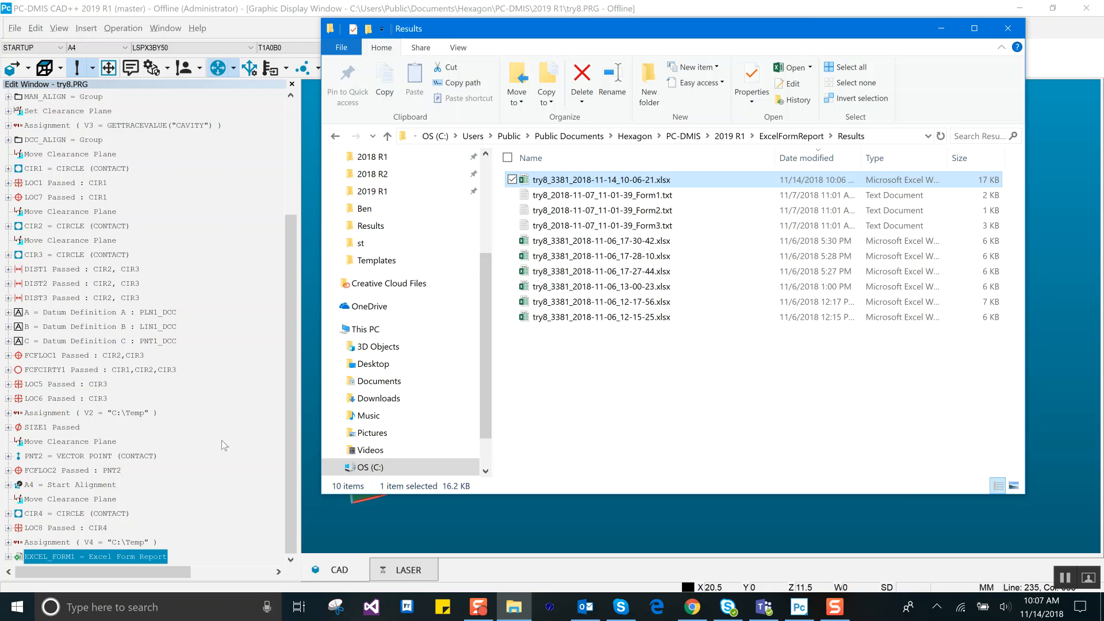
click(202, 460)
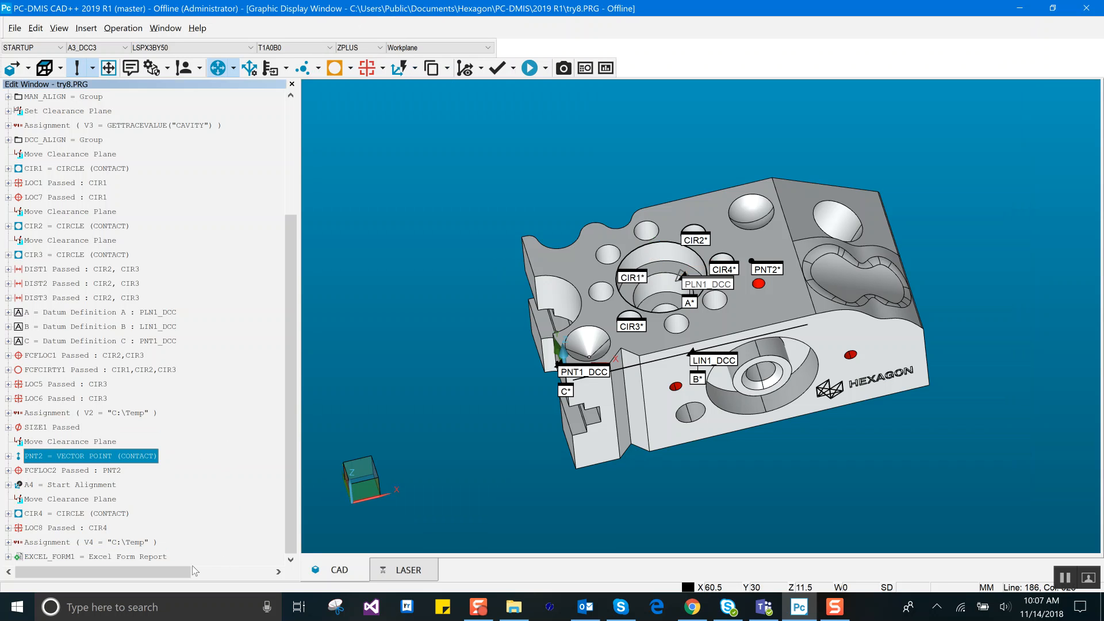
Step: Insert a second Excel form report after EXCEL_FORM1 at the end of the routine and choose the Form Row Wise template
click(164, 543)
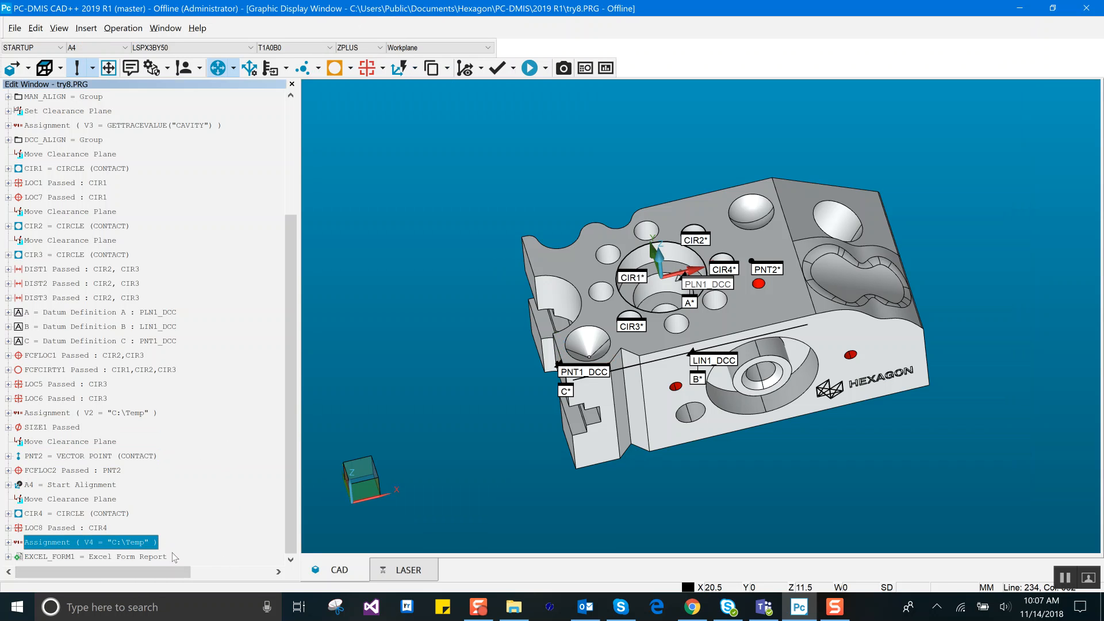
click(172, 555)
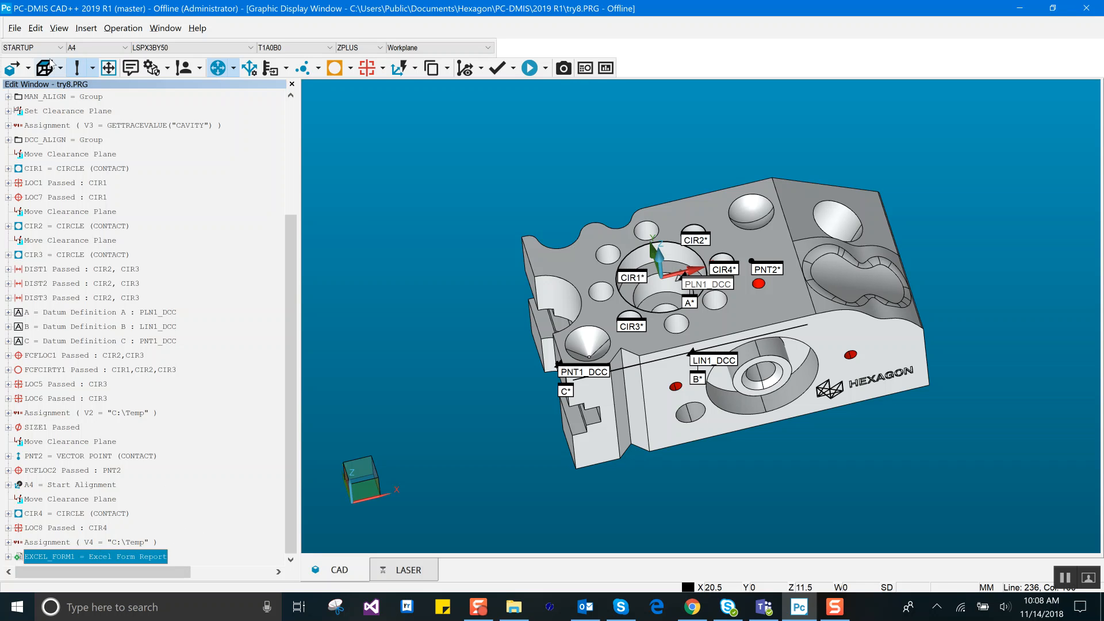
click(78, 33)
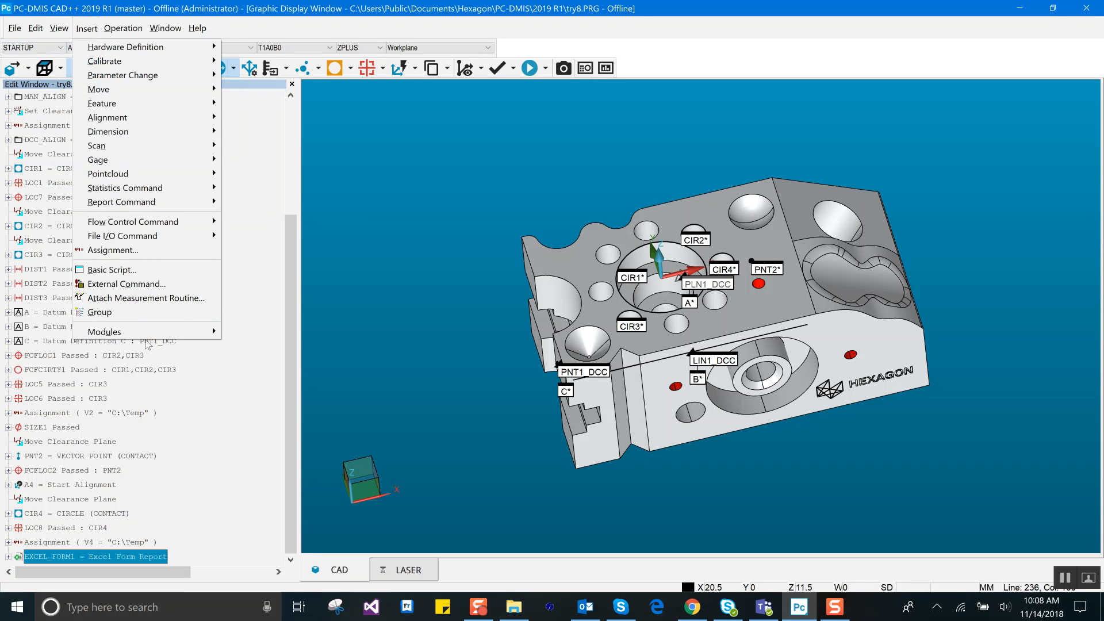
mouse_move(170, 336)
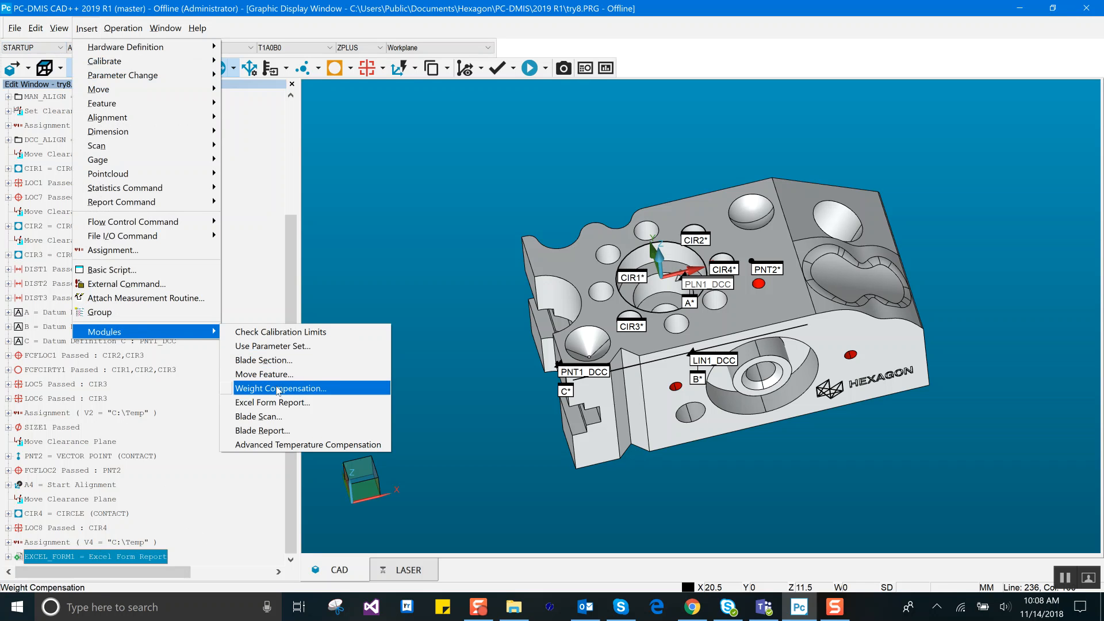
click(283, 403)
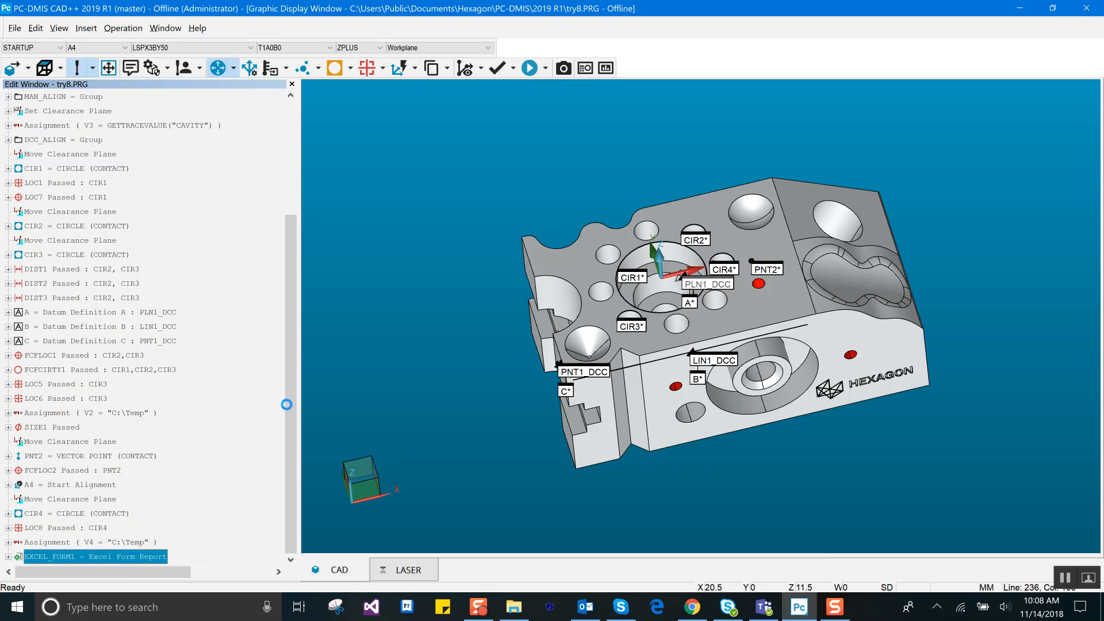
double_click(596, 155)
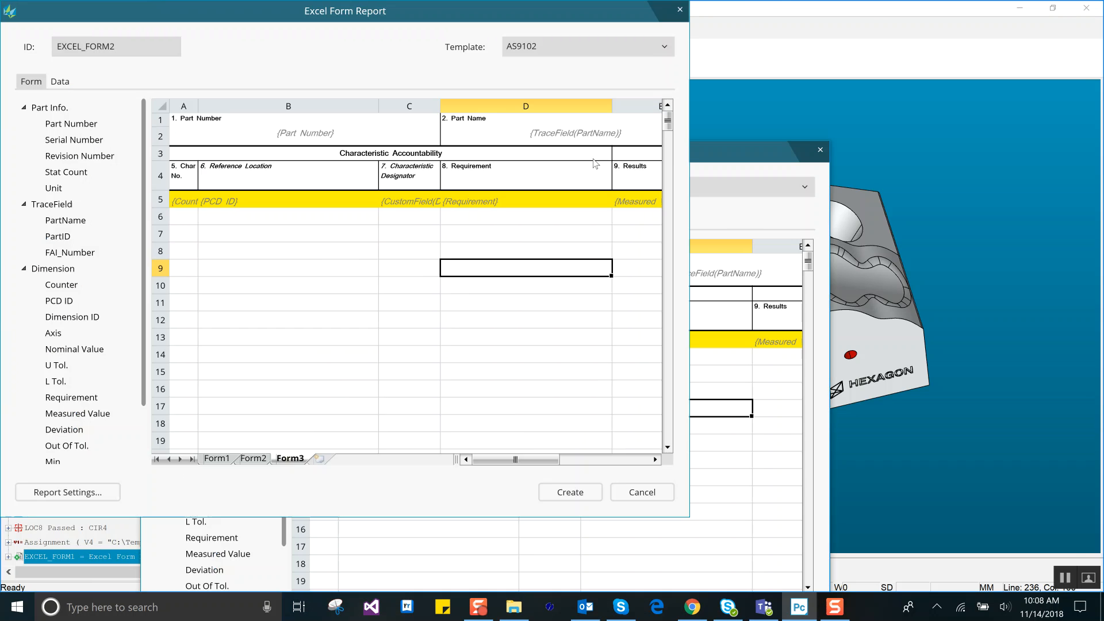
click(1074, 47)
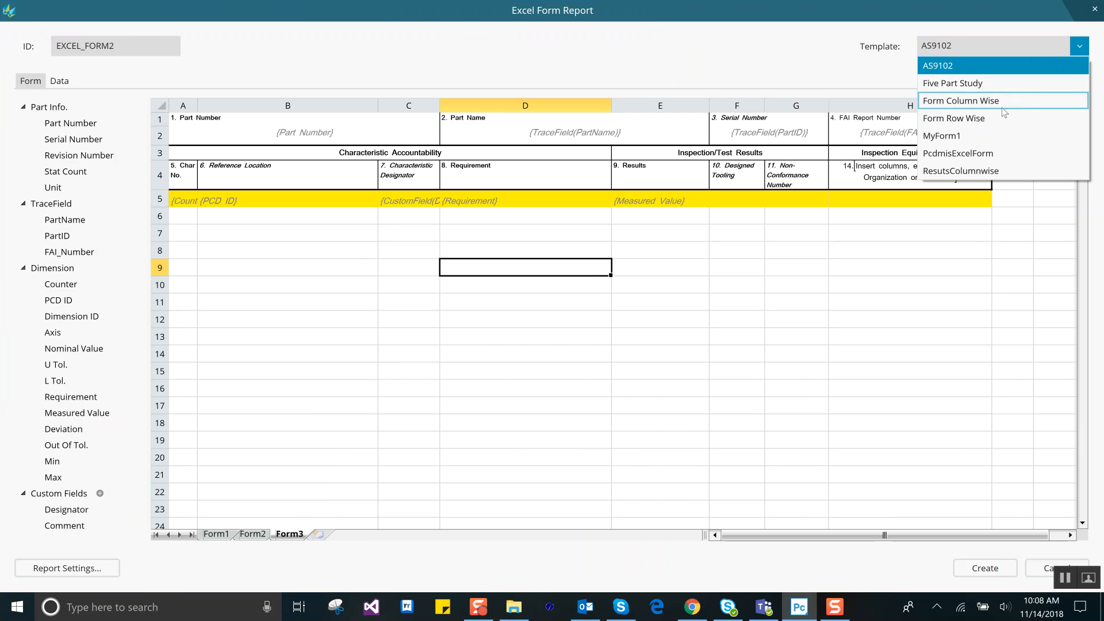
click(989, 121)
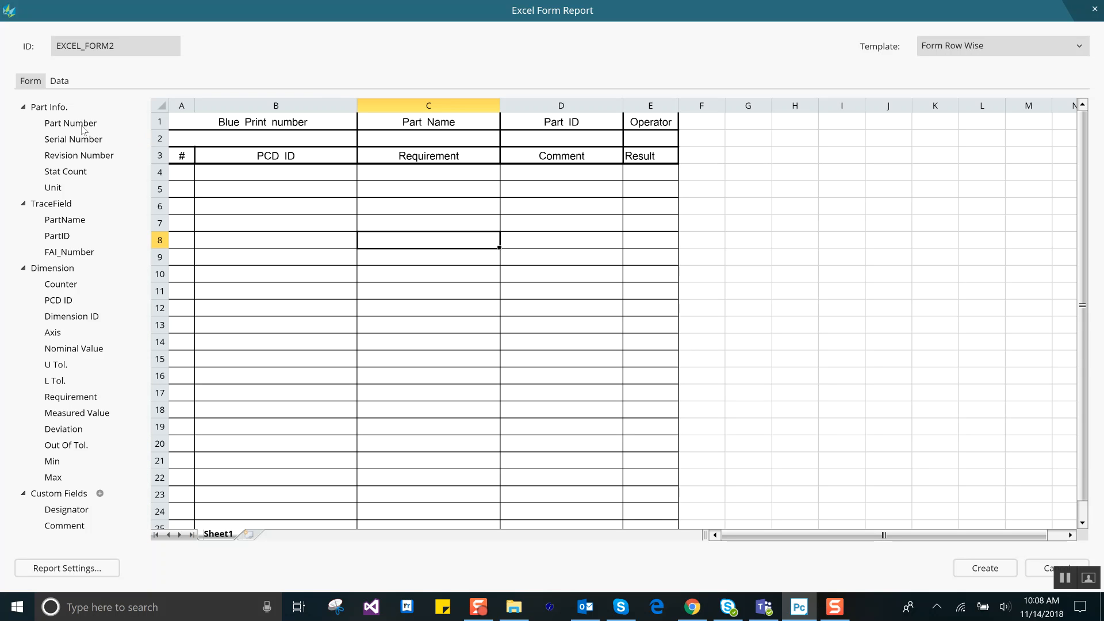
Step: Reference the Part Number in the cell below Blue Print number and the PartName trace field in the cell below Part Name
drag(81, 128, 205, 140)
drag(56, 124, 261, 139)
right_click(262, 140)
mouse_move(191, 152)
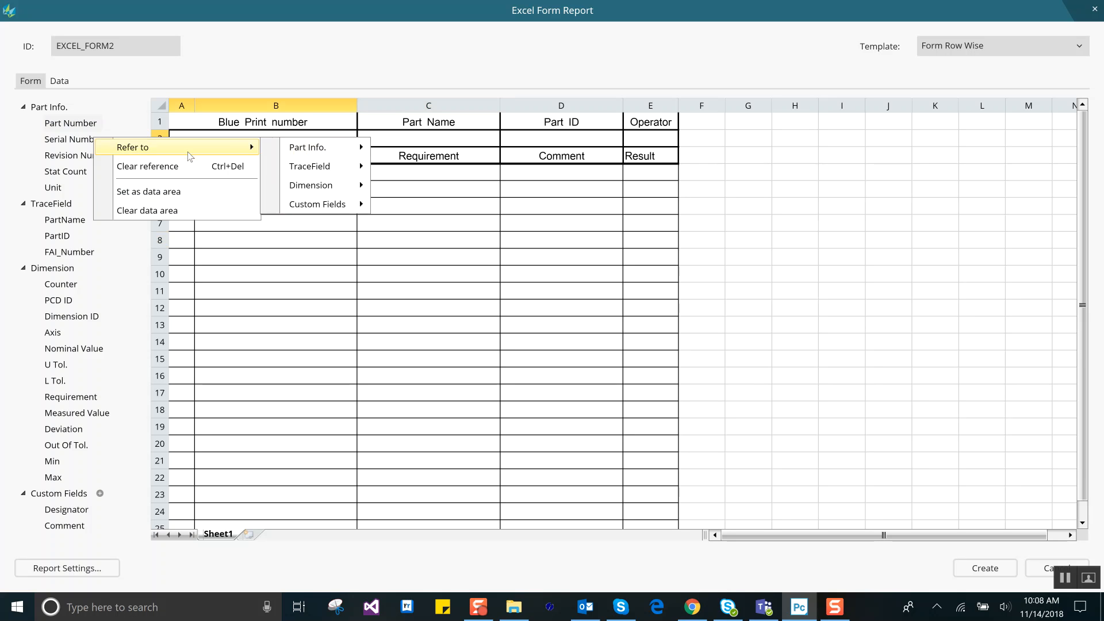
mouse_move(313, 149)
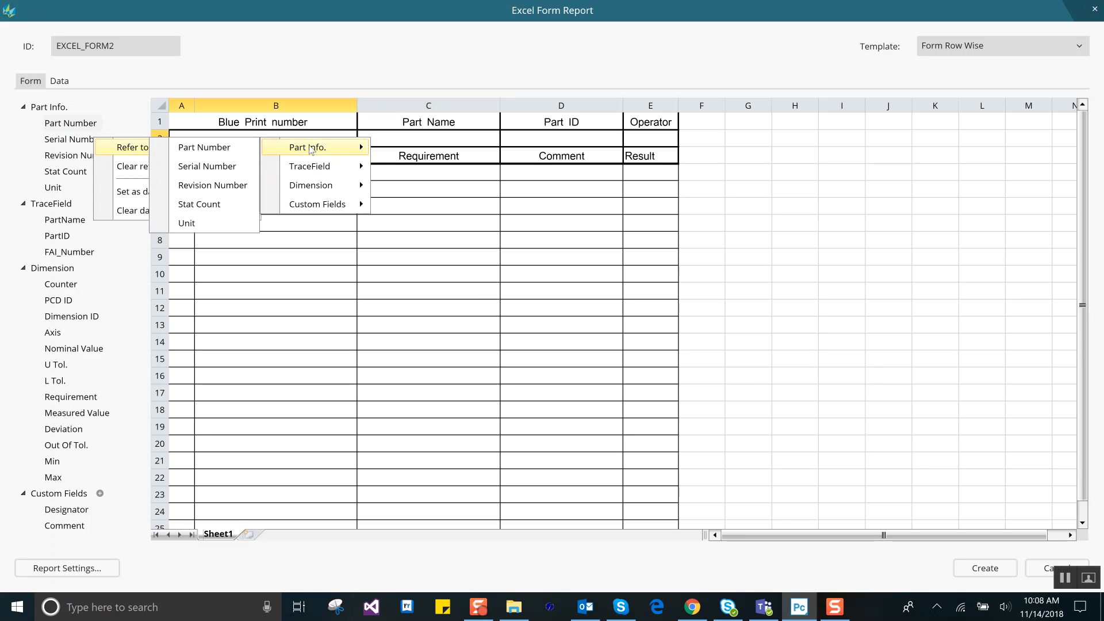
click(239, 153)
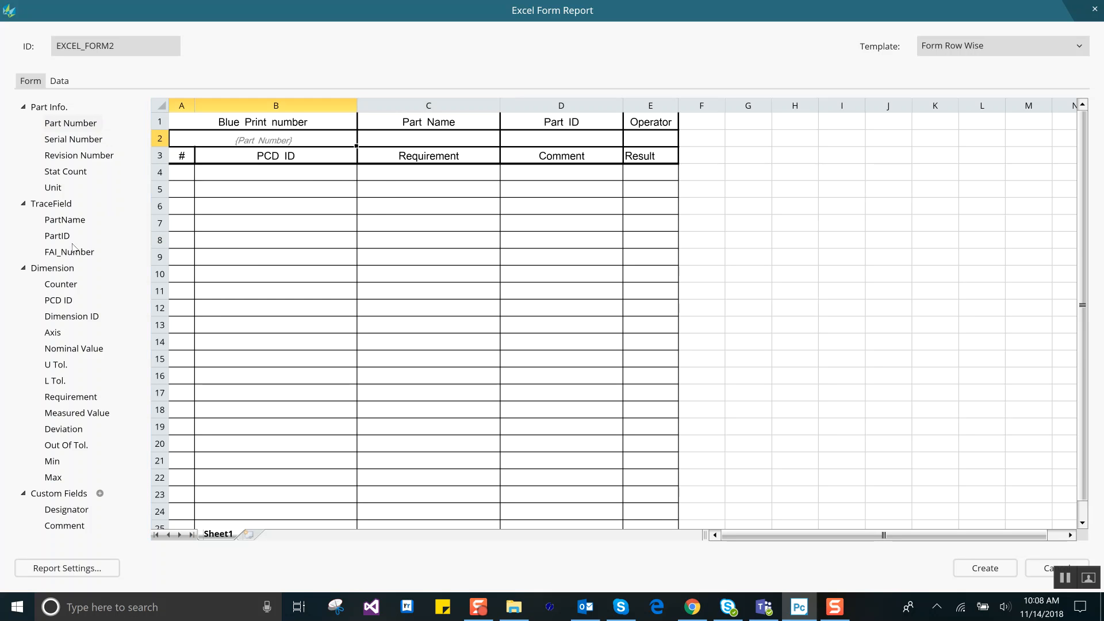
drag(73, 219, 390, 141)
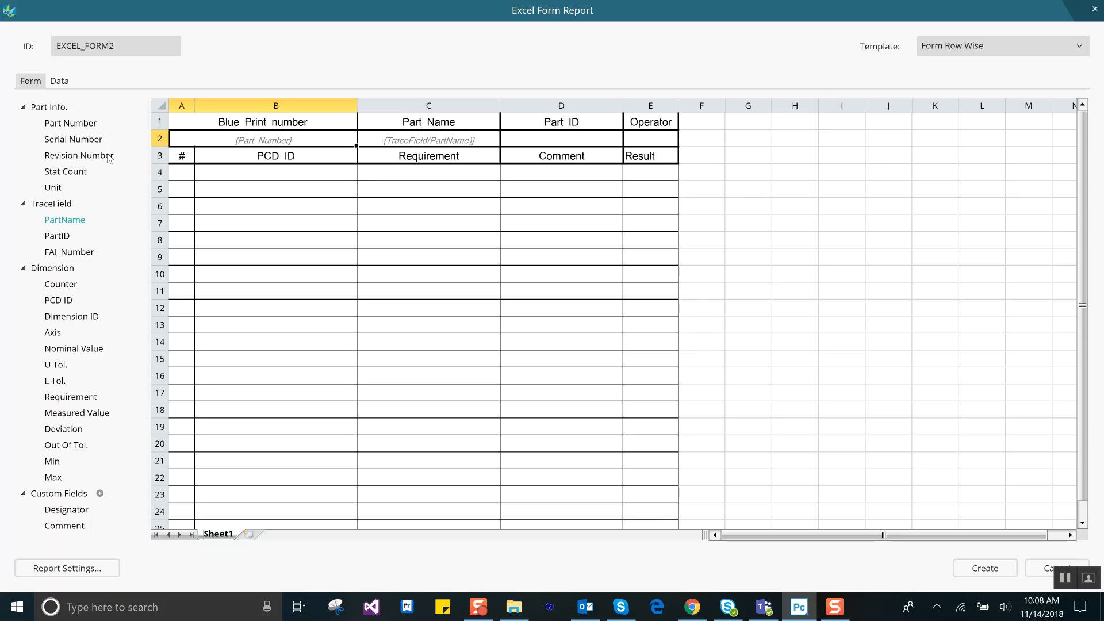
drag(85, 144, 544, 148)
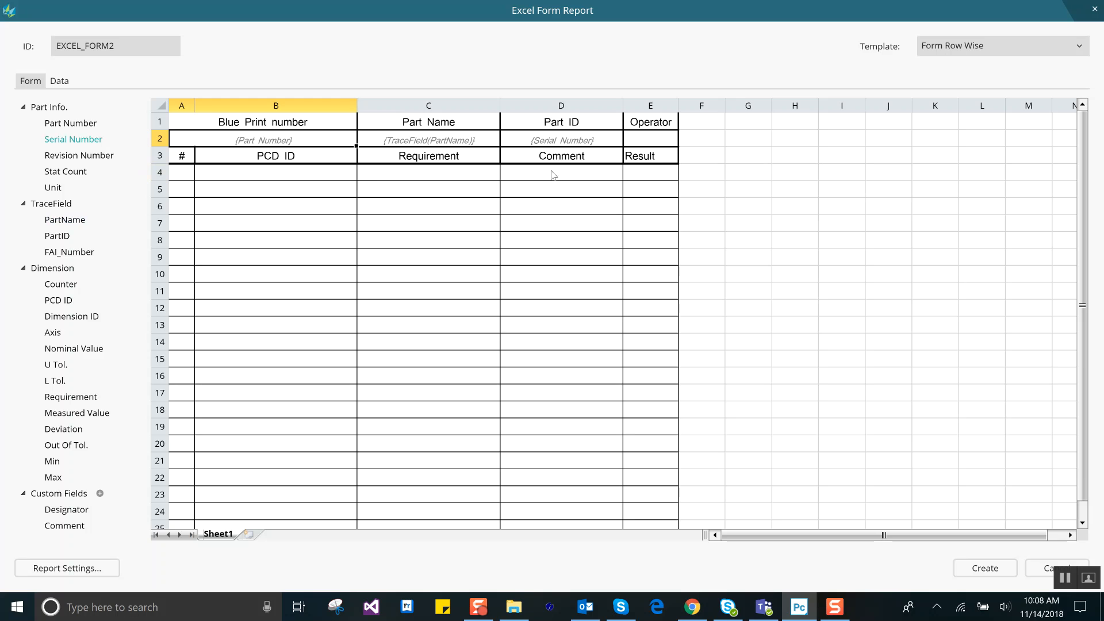
click(559, 141)
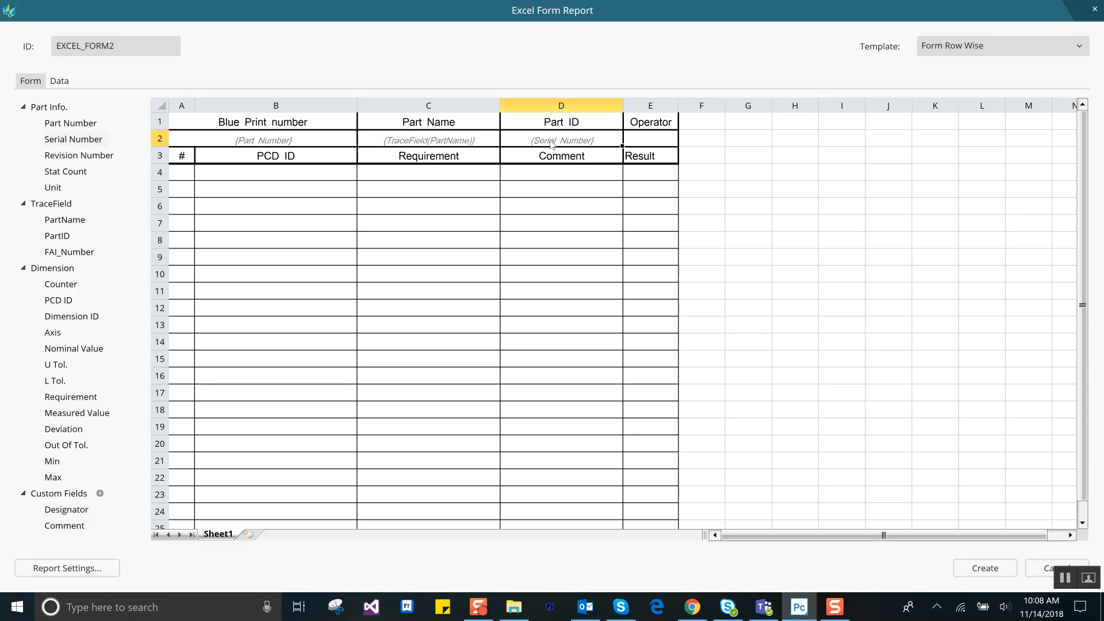
key(Delete)
right_click(551, 144)
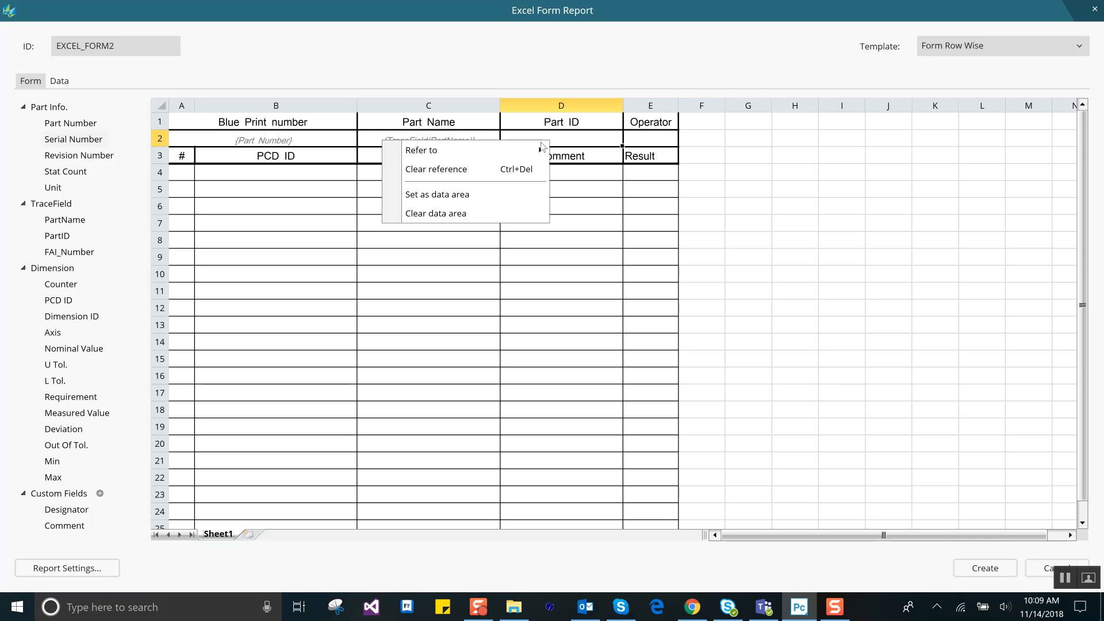
click(493, 169)
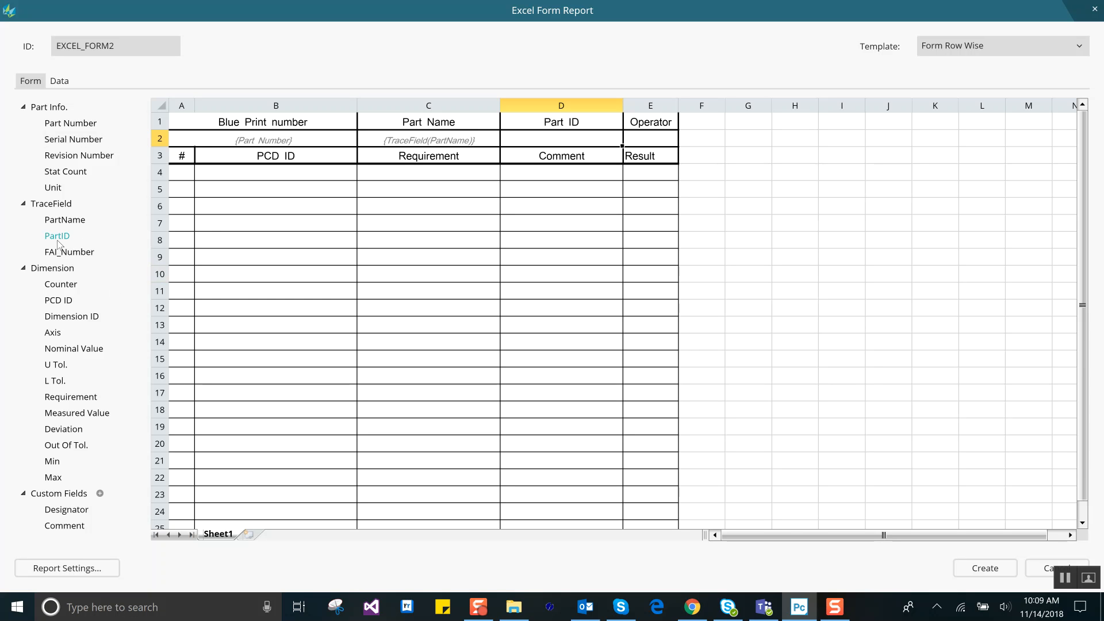
Step: Reference the PartID trace field below Part ID, and Counter, PCD ID and Requirement in row 4 under the #, PCD ID and Requirement headings
drag(51, 237, 566, 142)
click(60, 285)
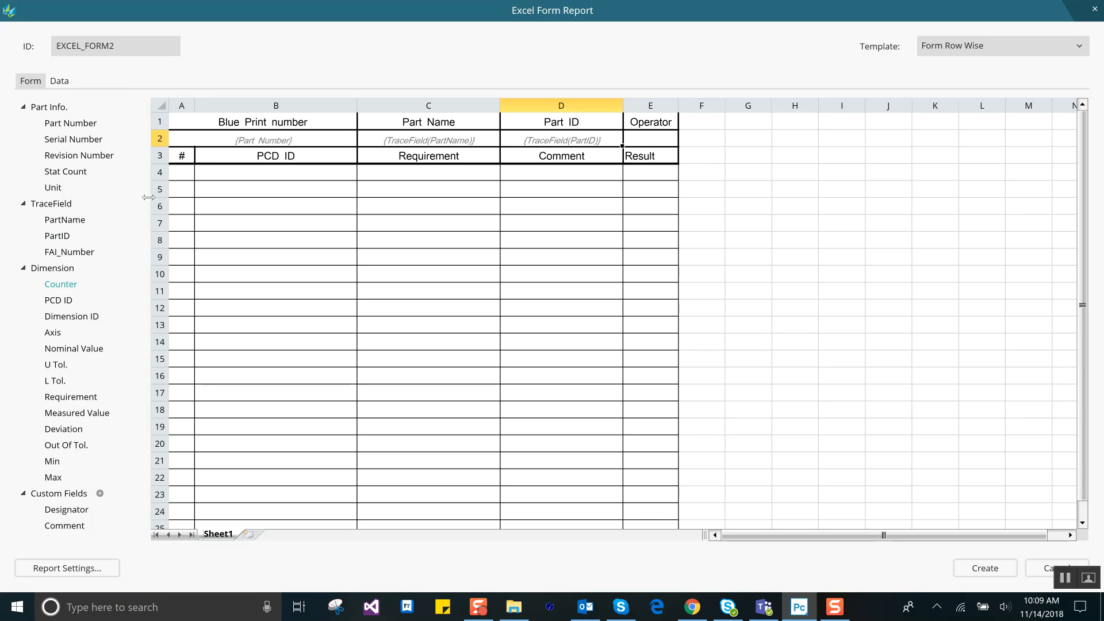
drag(63, 286, 184, 176)
click(67, 303)
drag(57, 305, 246, 180)
click(75, 398)
drag(70, 403, 384, 180)
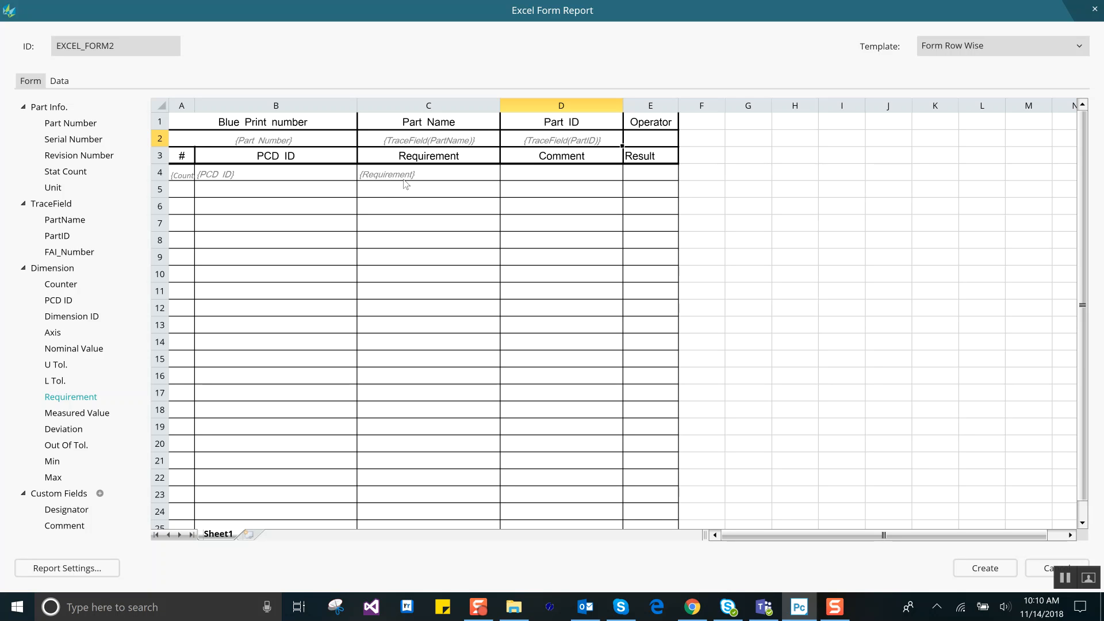
Step: Review the report settings for the output file, control frame requirements and true position tolerance, keeping them as they are
click(69, 568)
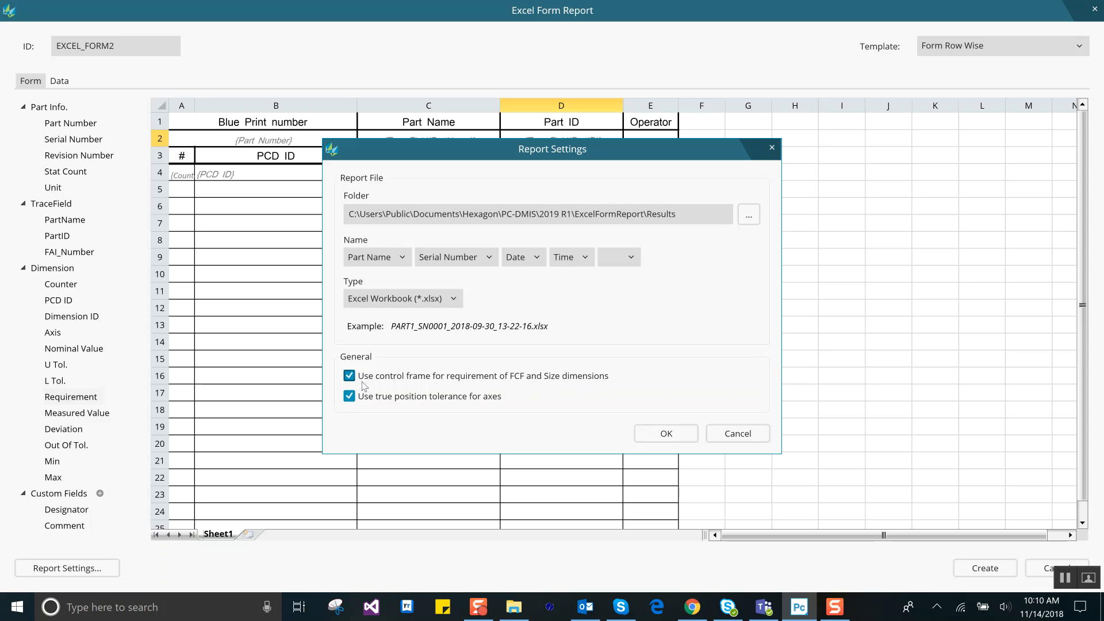
click(658, 432)
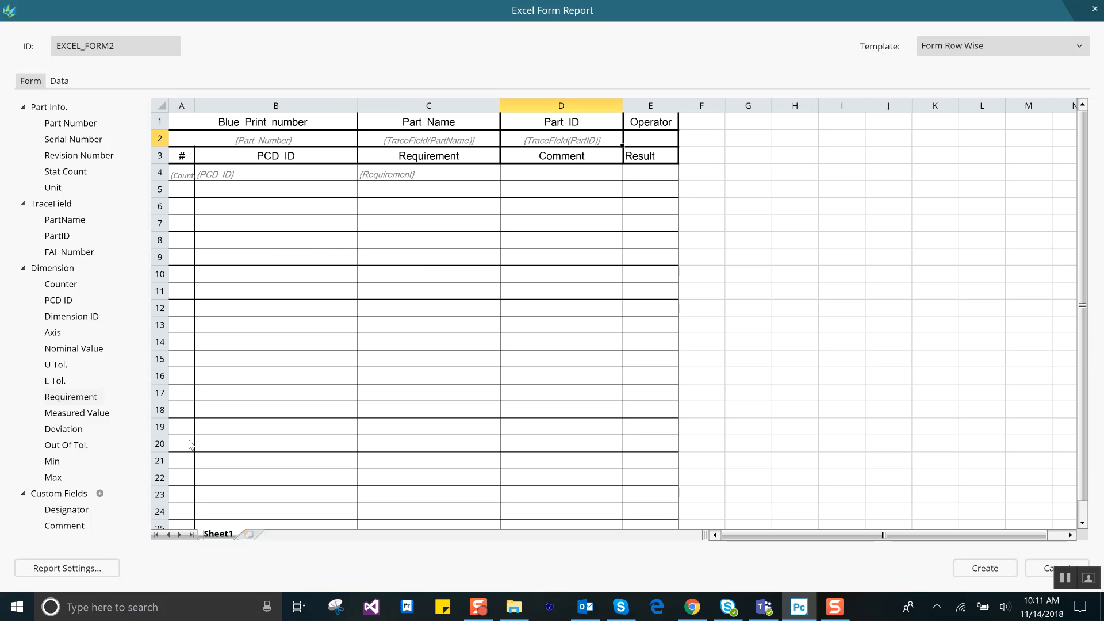
Step: Delete the existing Comment custom field and create a new custom field named Comment with no predefined value
click(72, 529)
click(111, 525)
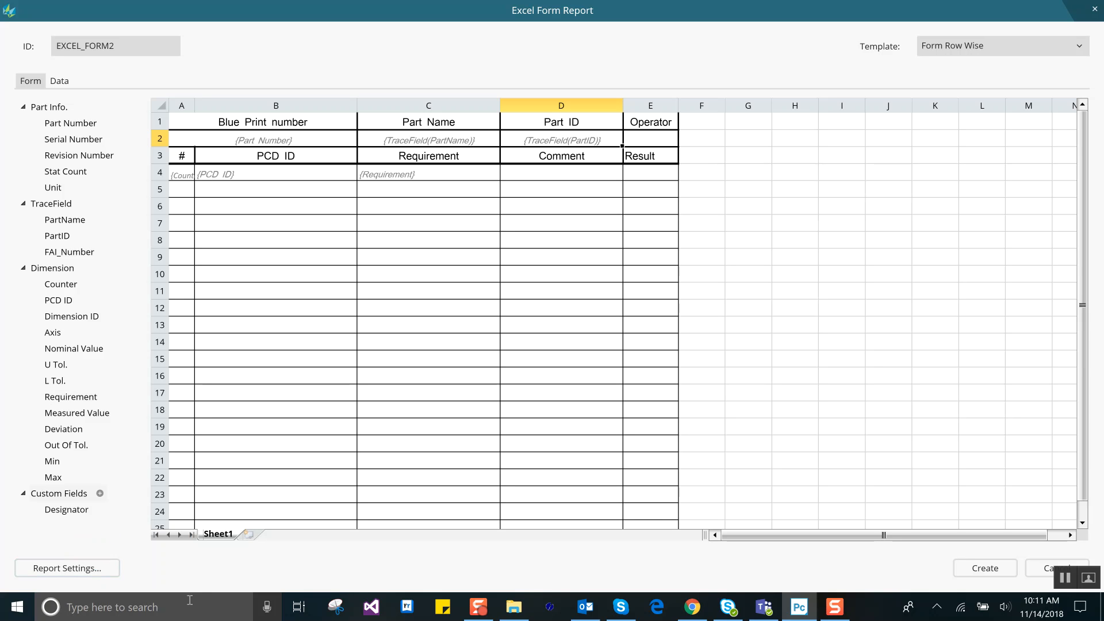
click(100, 494)
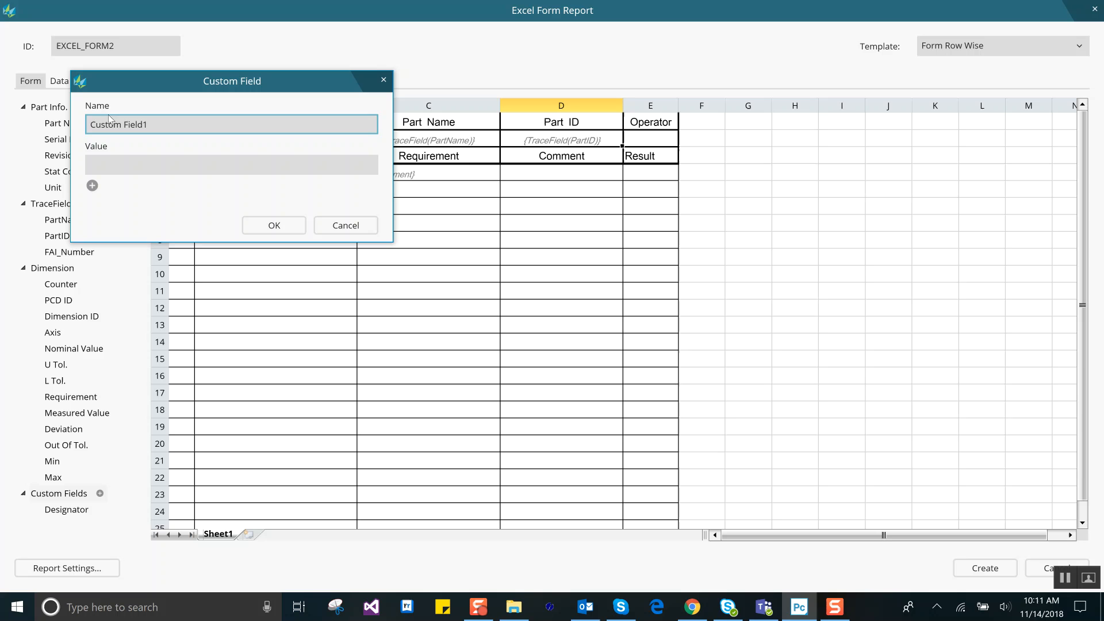
triple_click(159, 123)
text(Comment)
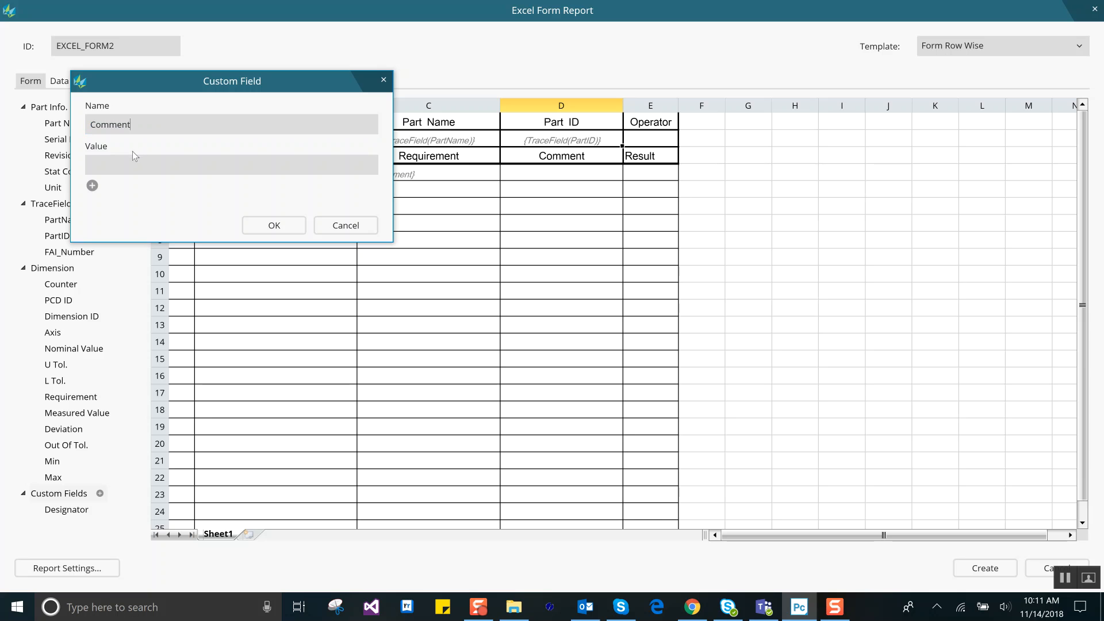
click(280, 227)
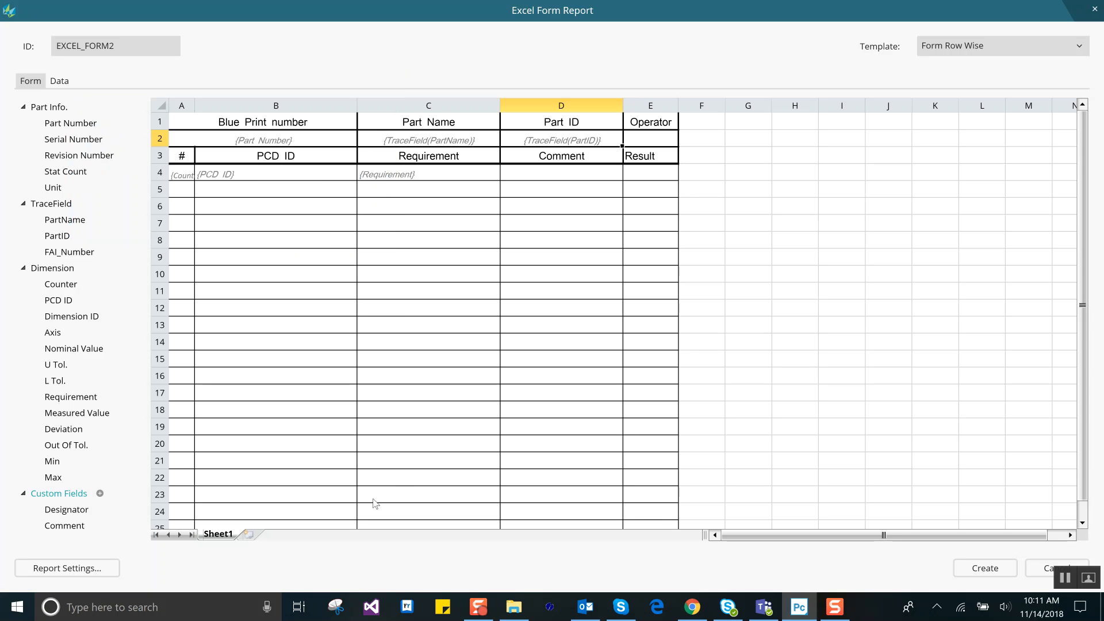
Step: Reference the Comment custom field and the Measured Value in row 4, under the Comment and Result headings
click(71, 525)
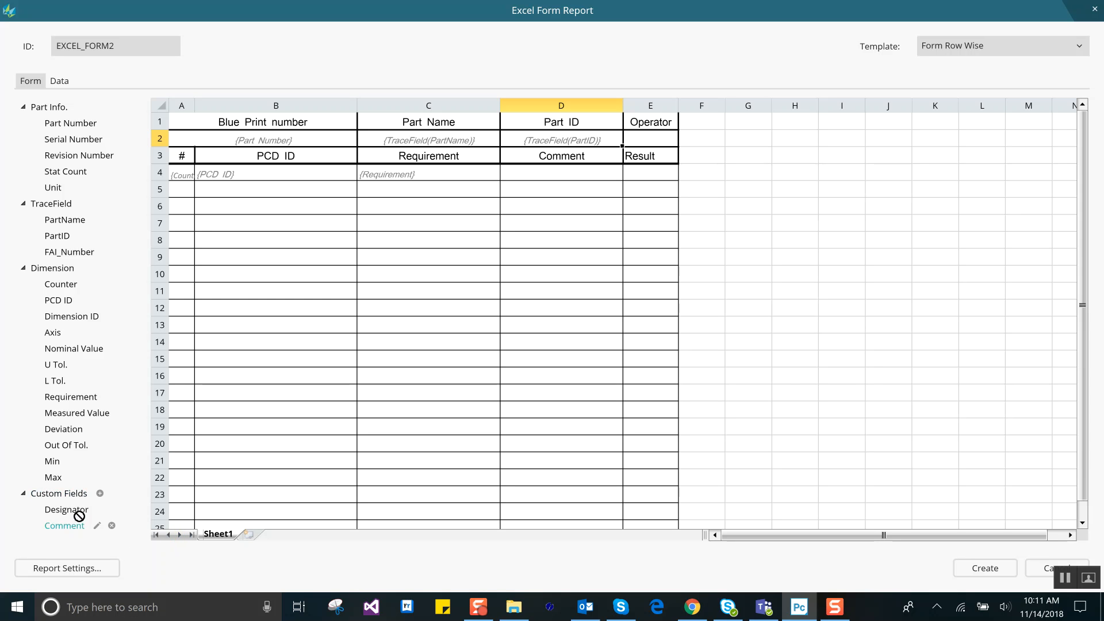
drag(556, 166, 564, 176)
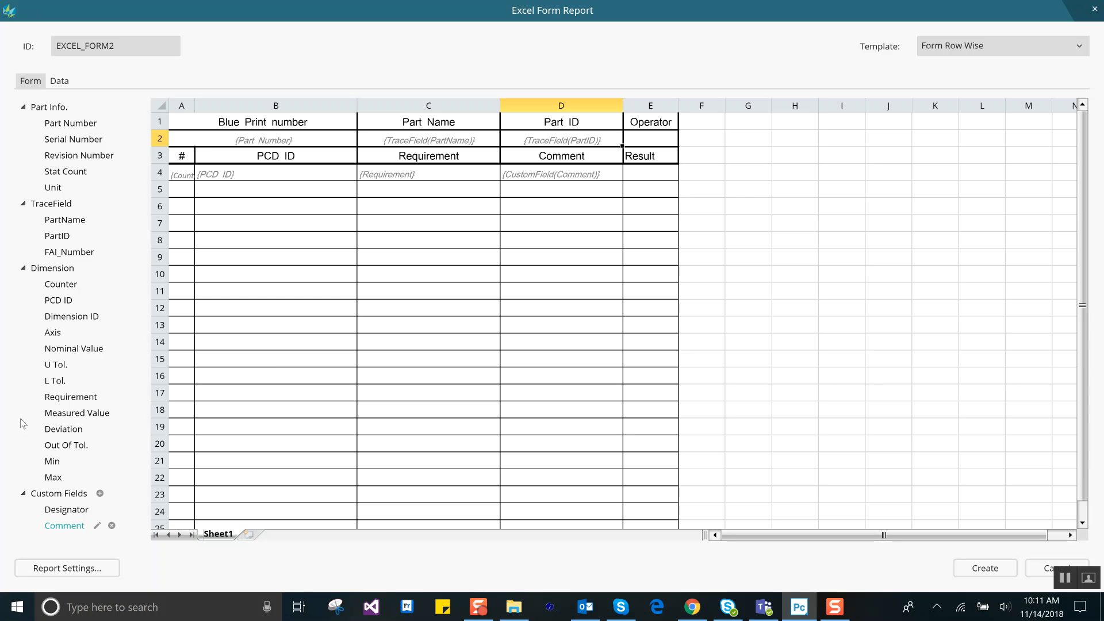
click(69, 417)
drag(68, 417, 640, 180)
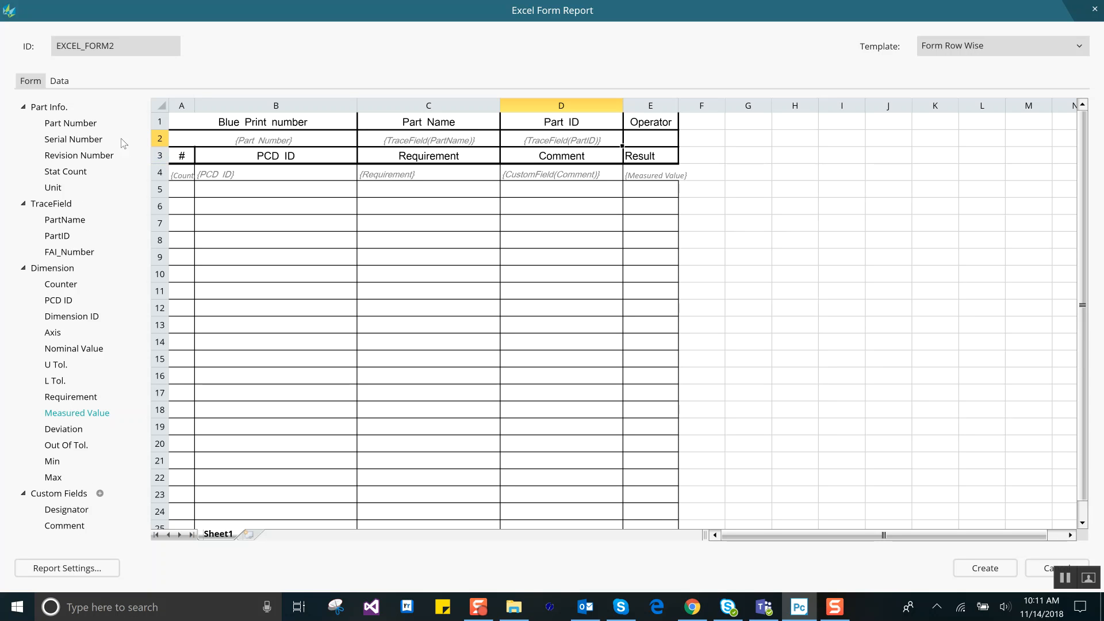
Step: Set the row 4 cells from the counter through the measured value (A4:E4) as the form's data area
click(182, 178)
click(244, 181)
drag(244, 181, 640, 180)
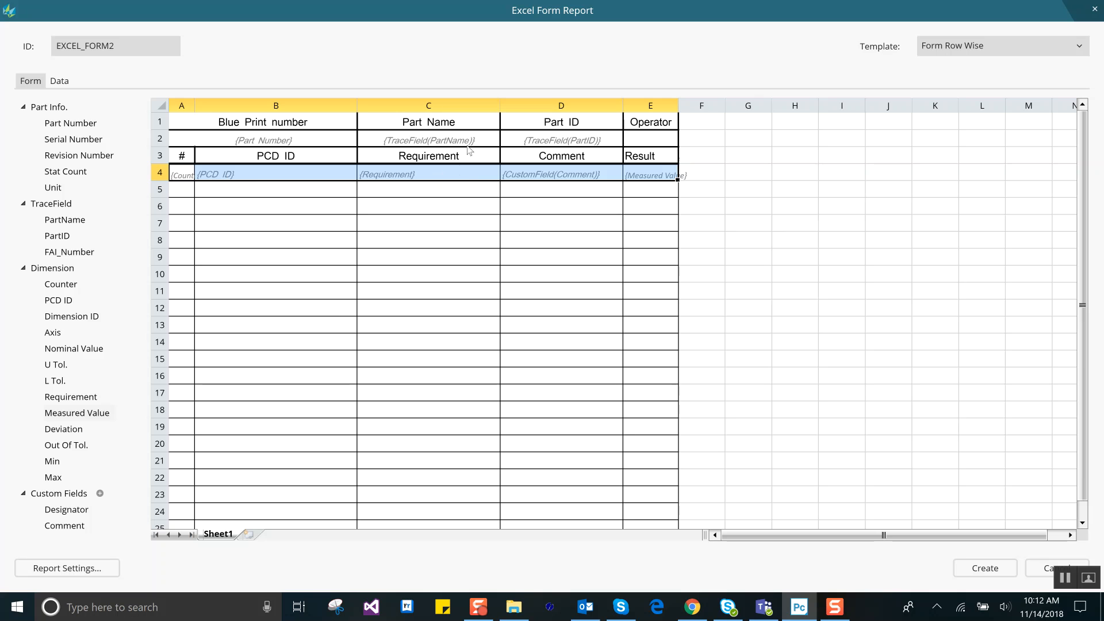
right_click(503, 177)
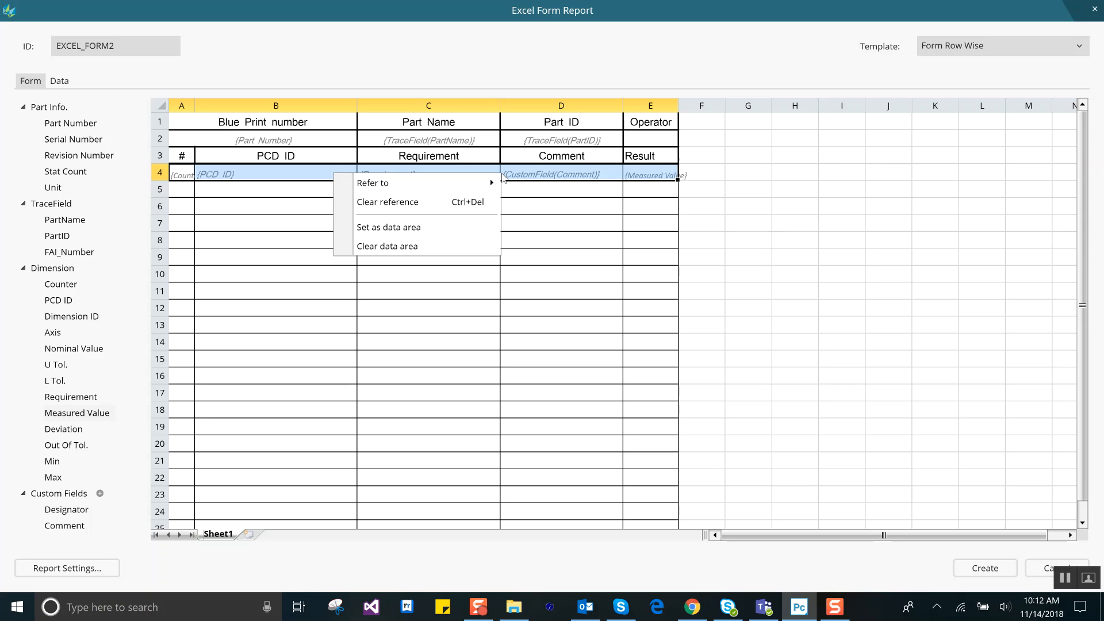
click(411, 227)
click(452, 342)
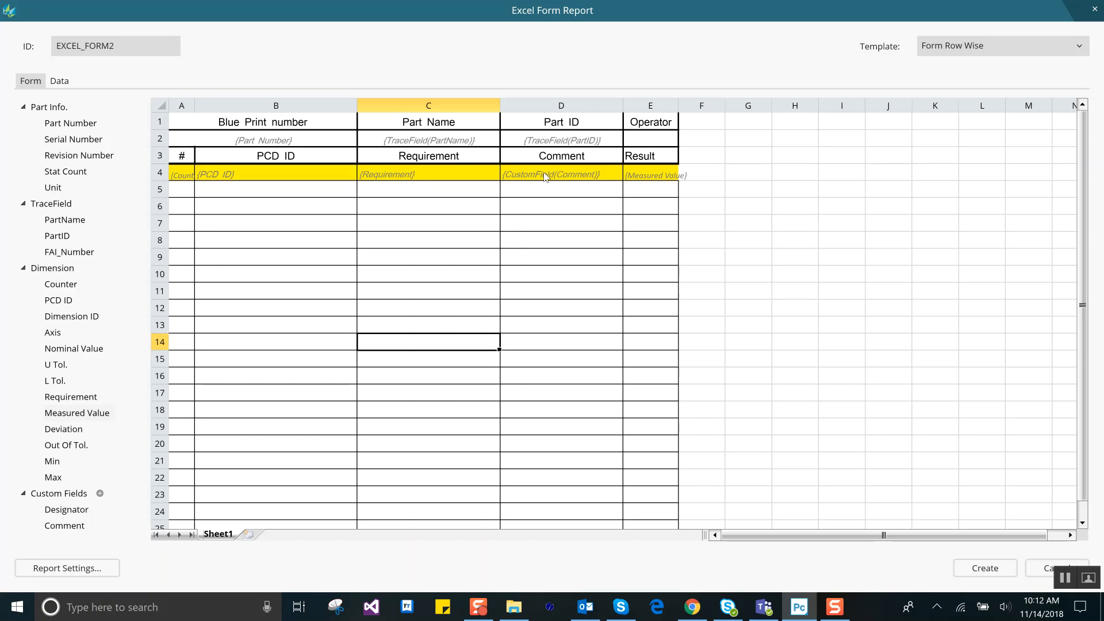
Step: In the report data, exclude all dimensions, then include only the X, Y and D values of FCFLOC1 for CIR2 and CIR3
click(58, 81)
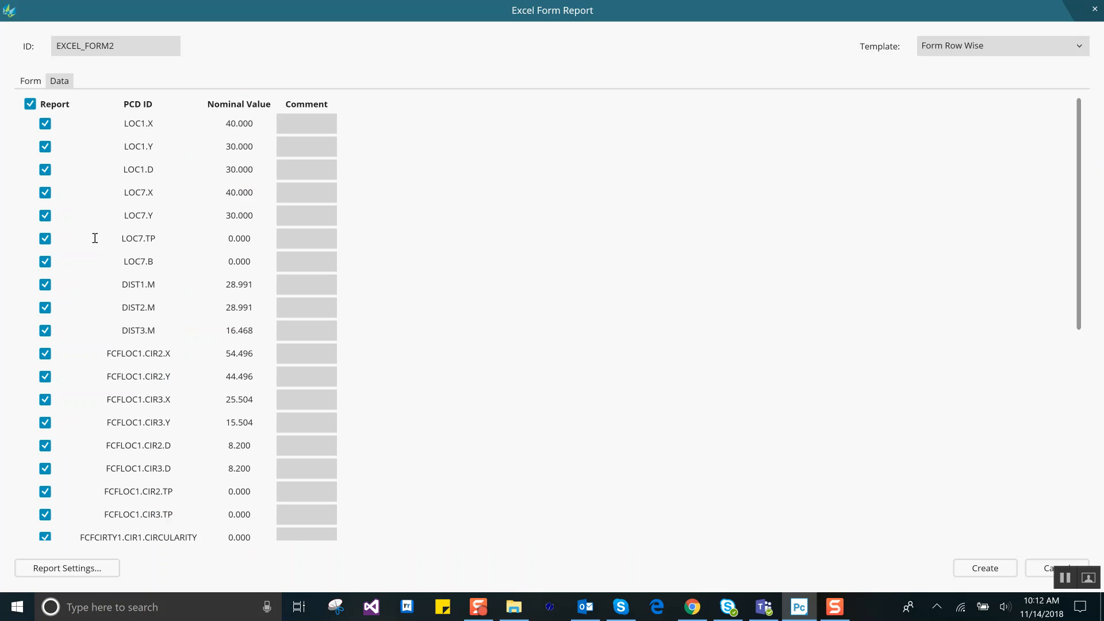
scroll(116, 262, down, 4)
scroll(140, 289, down, 3)
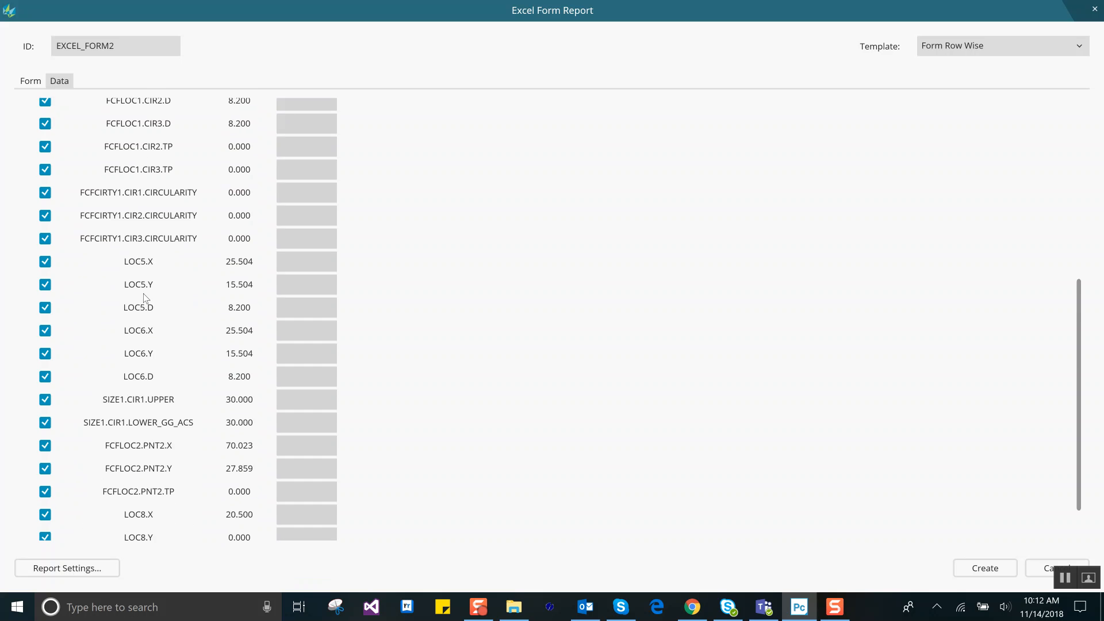
scroll(145, 294, up, 7)
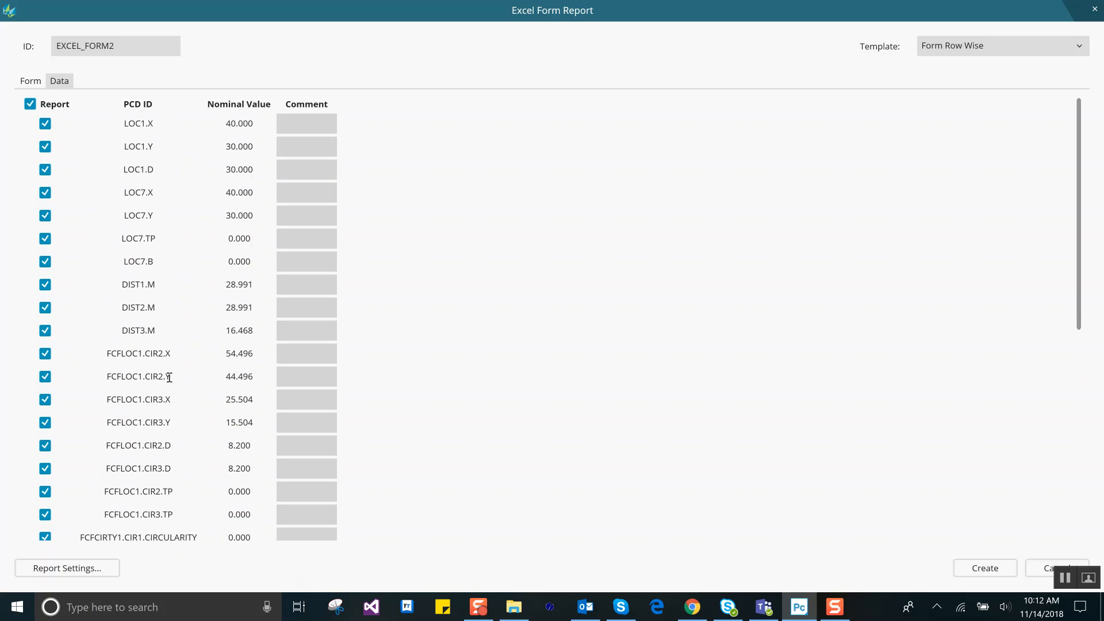
click(30, 104)
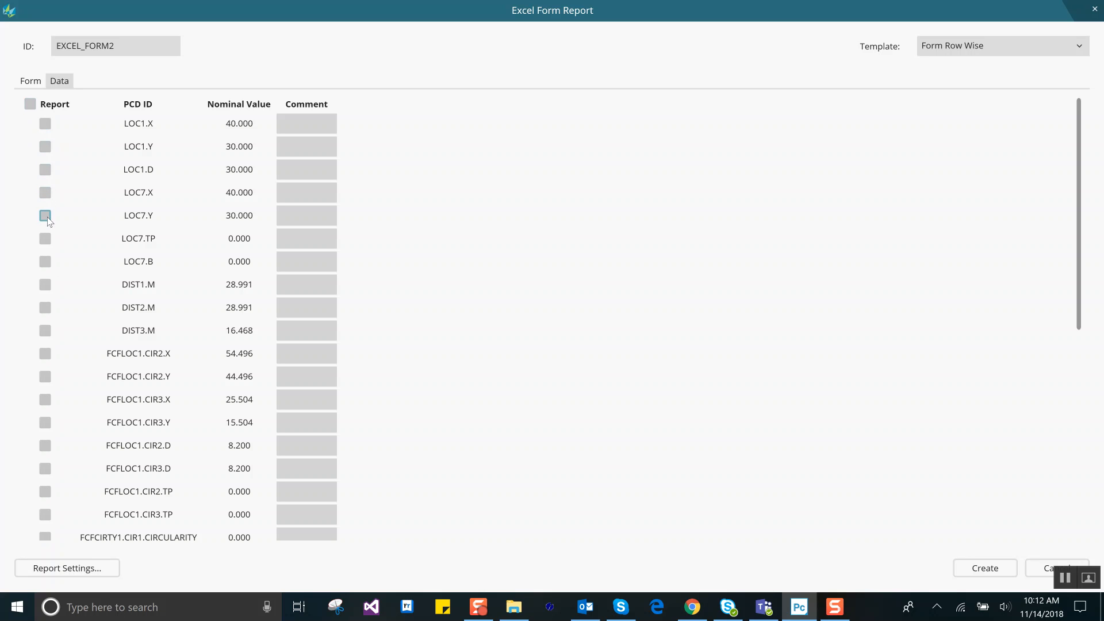
click(45, 354)
click(46, 400)
click(45, 424)
click(45, 468)
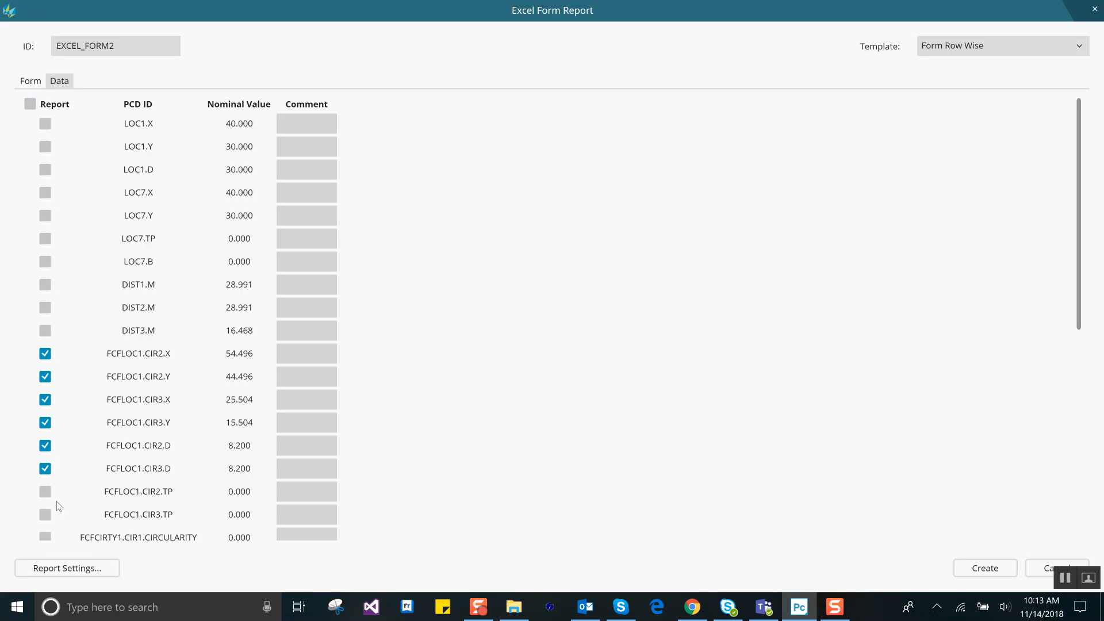
Step: Include the TP values of FCFLOC1 for CIR2 and CIR3 and the FCFCIRTY1 circularity of CIR1, CIR2 and CIR3 in the report
click(45, 514)
scroll(75, 541, down, 1)
click(45, 531)
scroll(103, 518, down, 3)
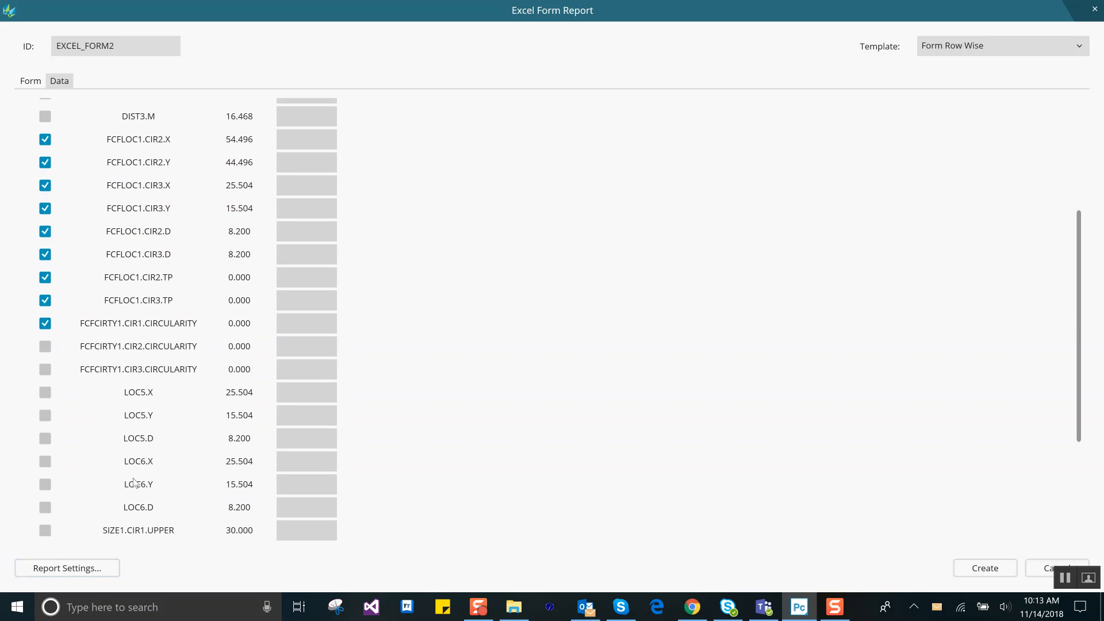
click(45, 368)
scroll(540, 515, down, 1)
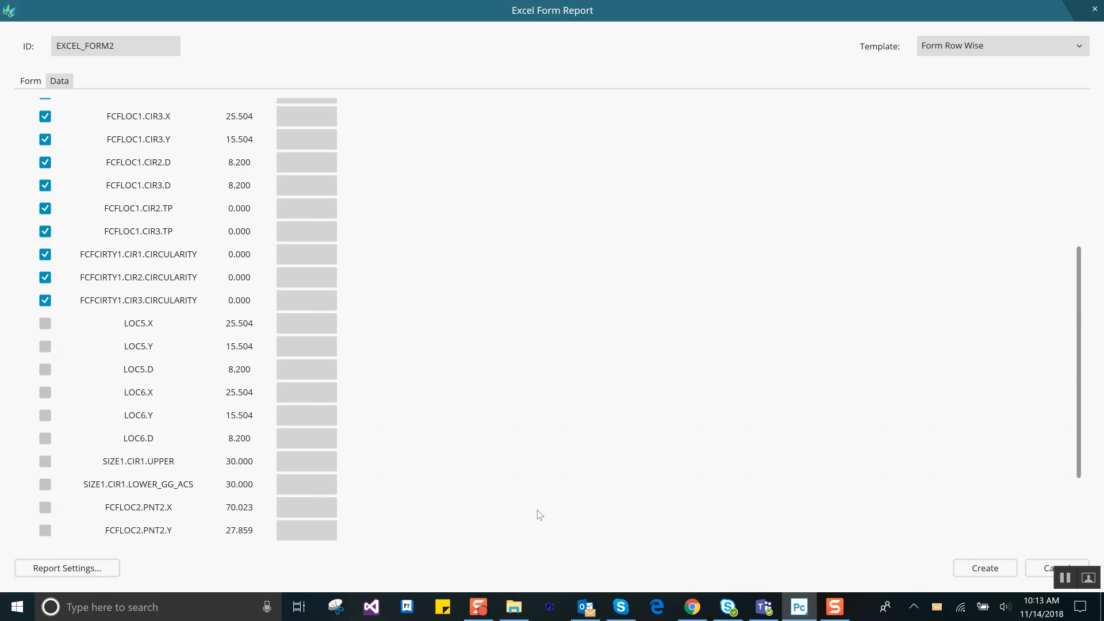
scroll(537, 509, up, 5)
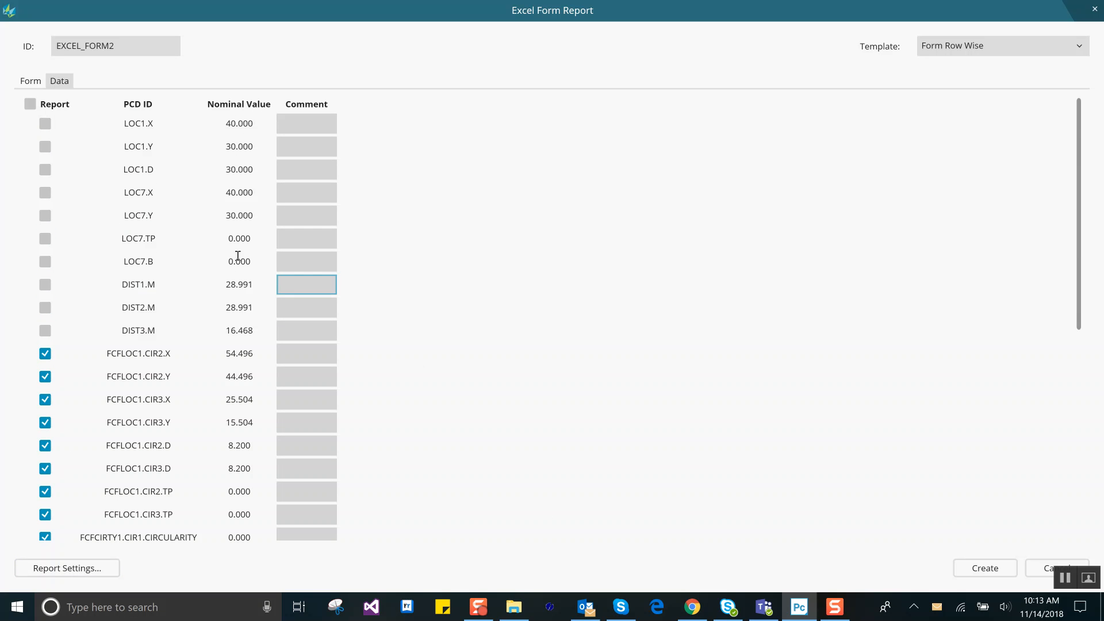
Step: Include all listed dimensions in the report data
click(30, 105)
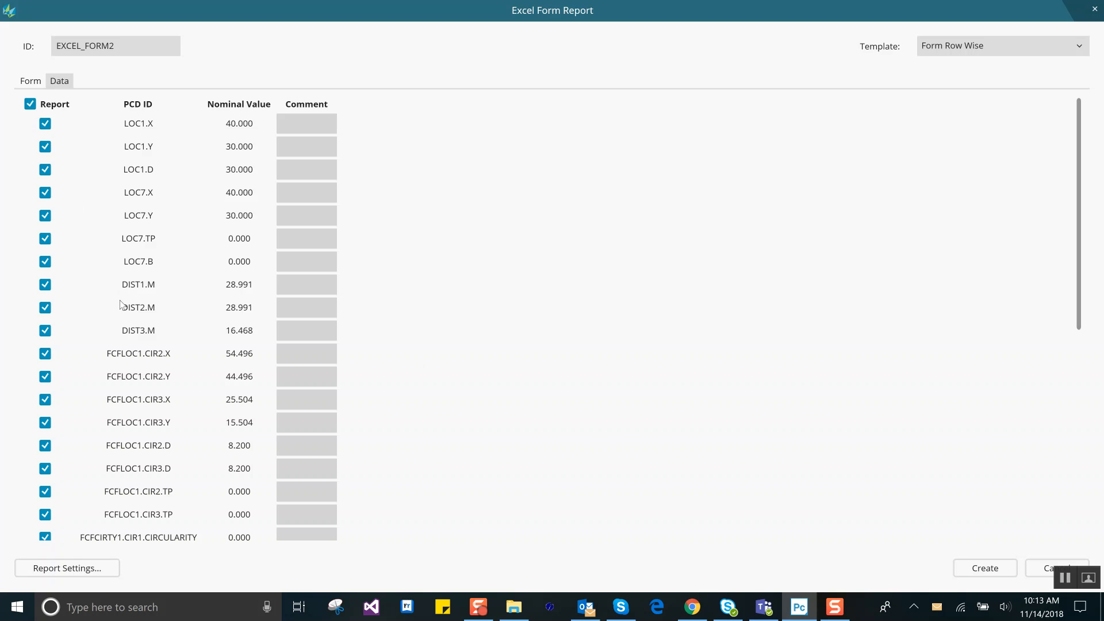
scroll(103, 271, down, 4)
scroll(72, 218, up, 5)
click(30, 104)
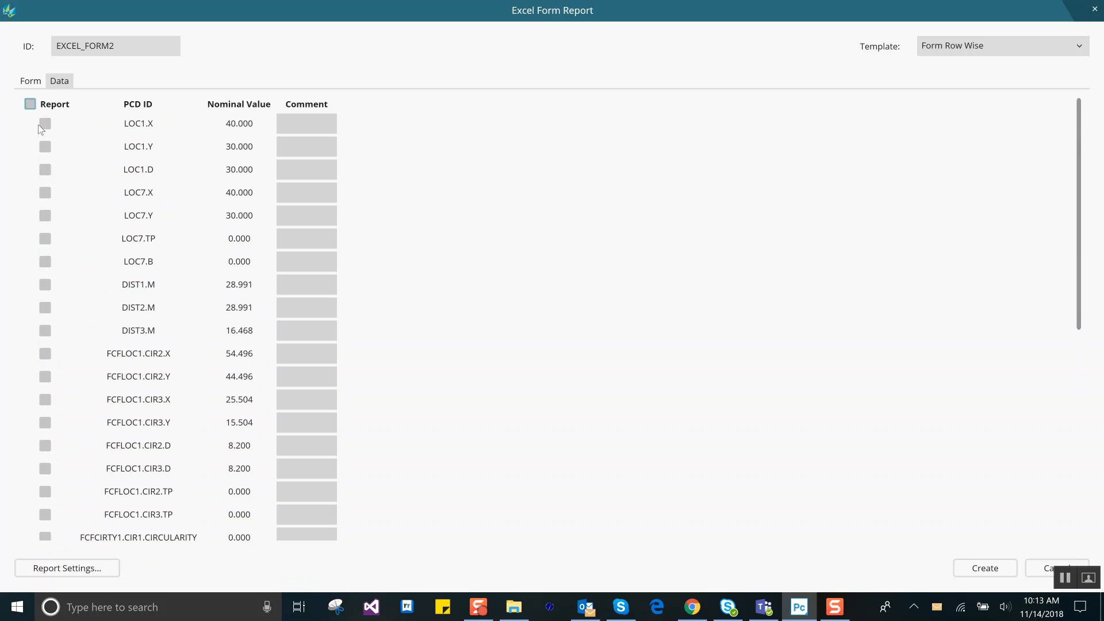
click(30, 104)
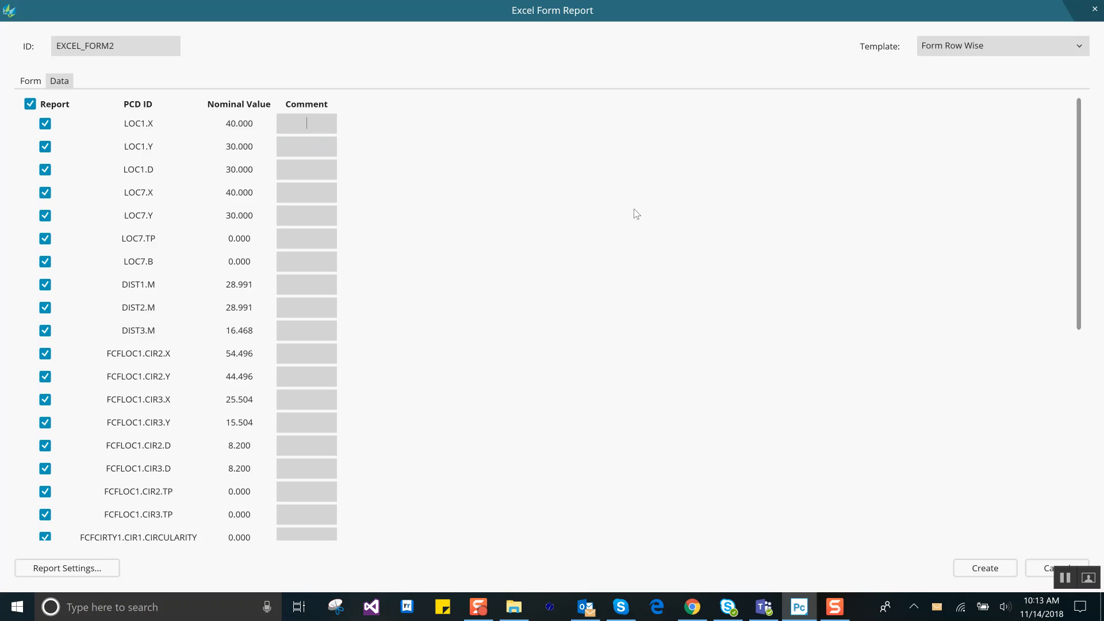
Step: Set the comment of LOC1.X, LOC1.Y and LOC1.D to "Hole 101"
text(Hole 101)
drag(327, 122, 285, 119)
key(ctrl+c)
click(309, 148)
key(ctrl+v)
click(321, 167)
key(ctrl+v)
Step: Set the comment of LOC7.X, LOC7.Y, LOC7.TP and LOC7.B to "Hole 102"
click(316, 193)
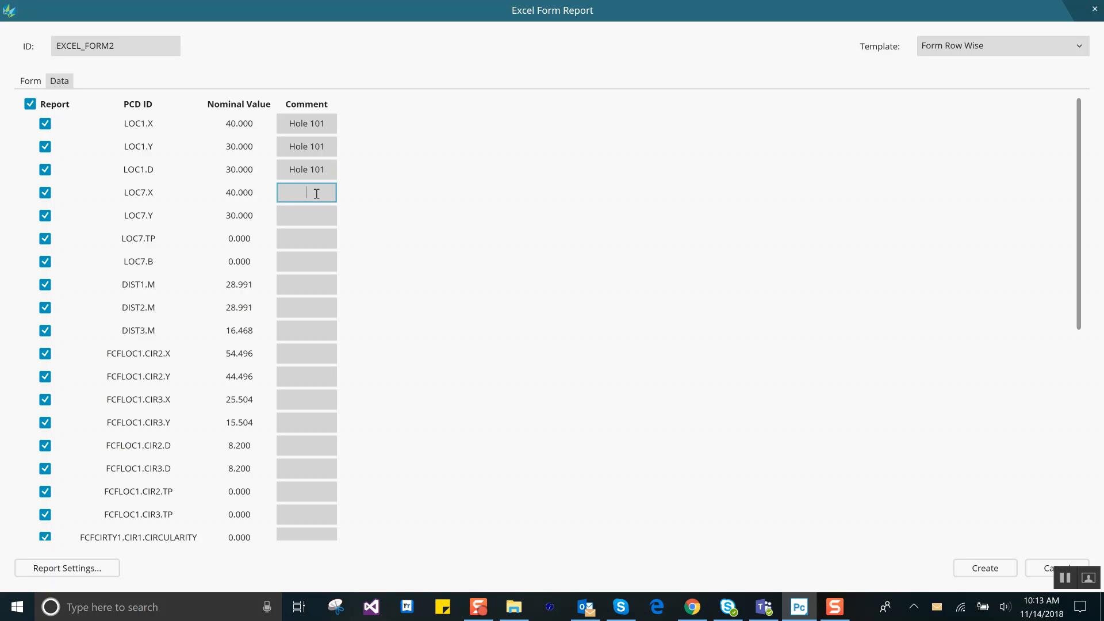
key(ctrl+v)
key(BackSpace)
text(2)
drag(328, 195, 286, 196)
key(ctrl+c)
click(306, 217)
key(ctrl+v)
click(308, 239)
key(ctrl+v)
click(309, 258)
key(ctrl+v)
Step: Set the comments of DIST1.M, DIST2.M and DIST3.M to 8, 9 and 10 respectively
click(321, 286)
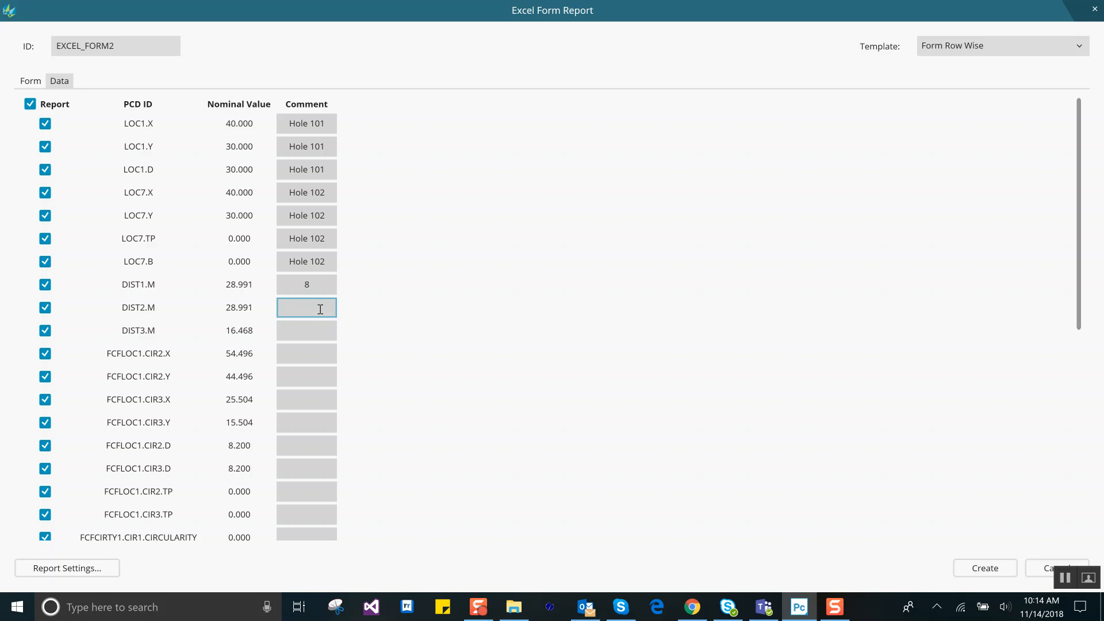
text(9)
click(324, 330)
click(326, 425)
Step: Enter "This is a long comment" as the comment of FCFLOC1.CIR2.X
click(315, 373)
text(This is a)
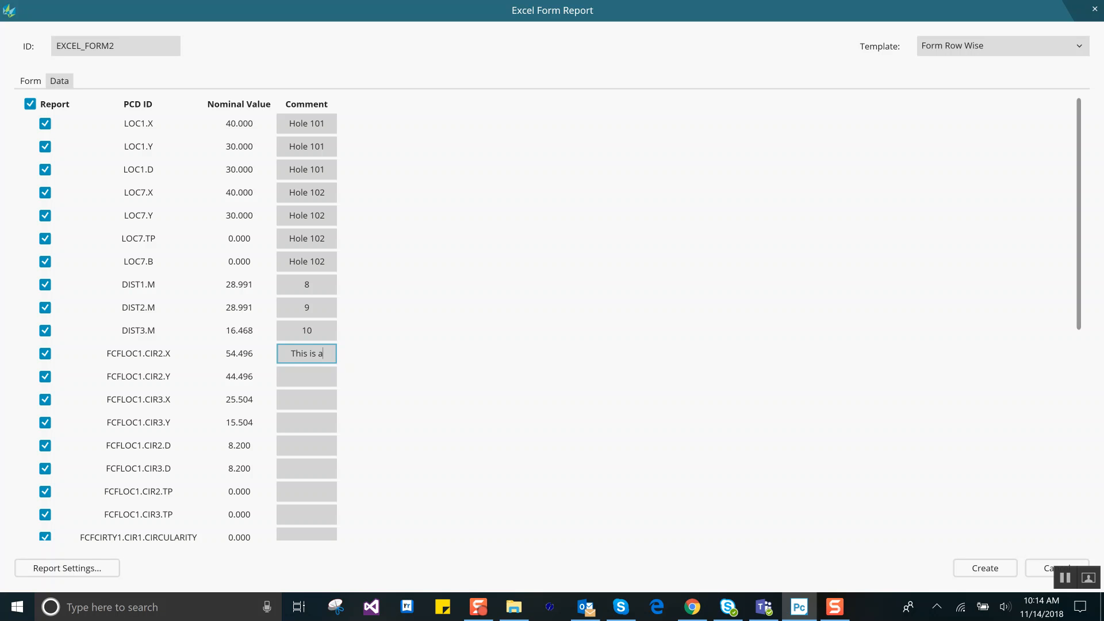
text( long comment)
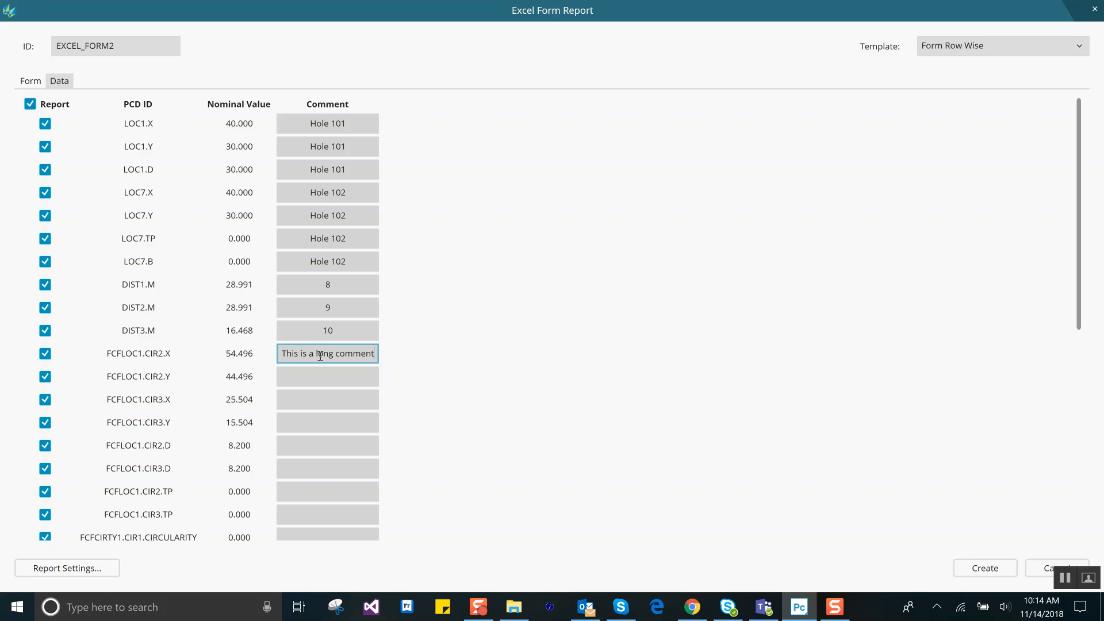
click(353, 333)
double_click(352, 332)
click(348, 351)
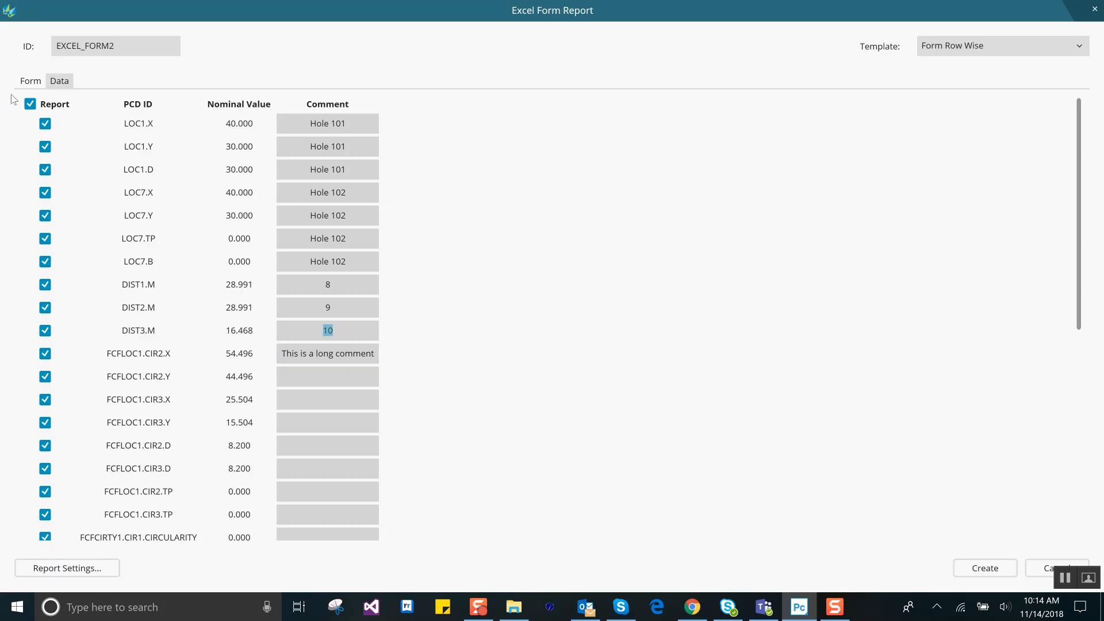
Step: Return to the form layout and create the EXCEL_FORM2 report in the measurement routine
click(30, 81)
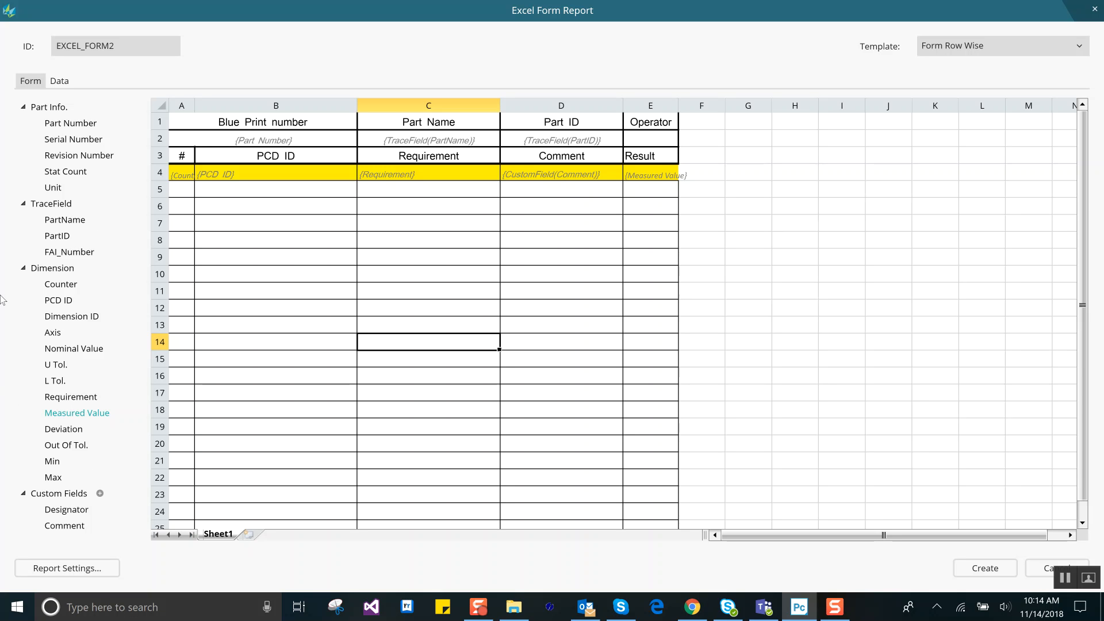
click(998, 571)
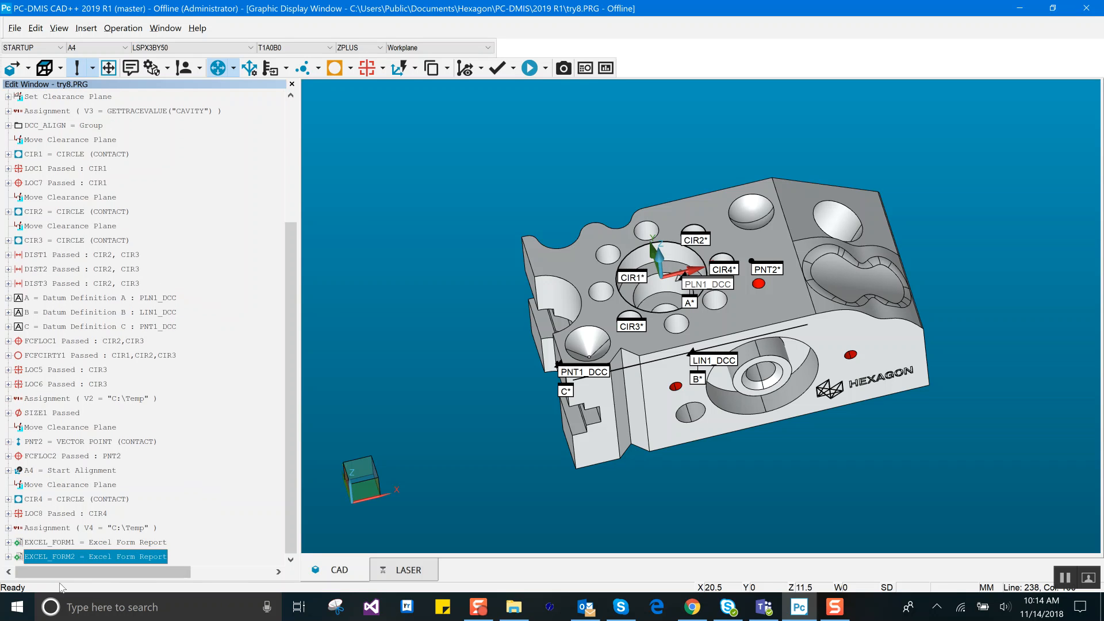
Step: In EXCEL_FORM2's report settings, remove Time and Serial Number from the report file name, leaving Part Name and Date, and save the changes
double_click(121, 557)
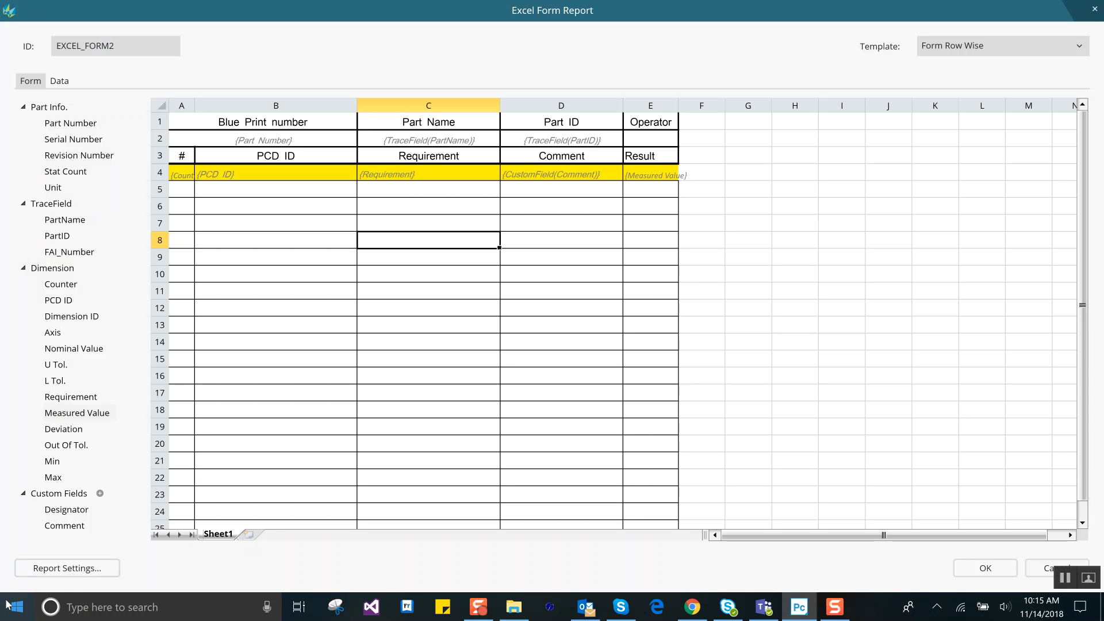
click(98, 570)
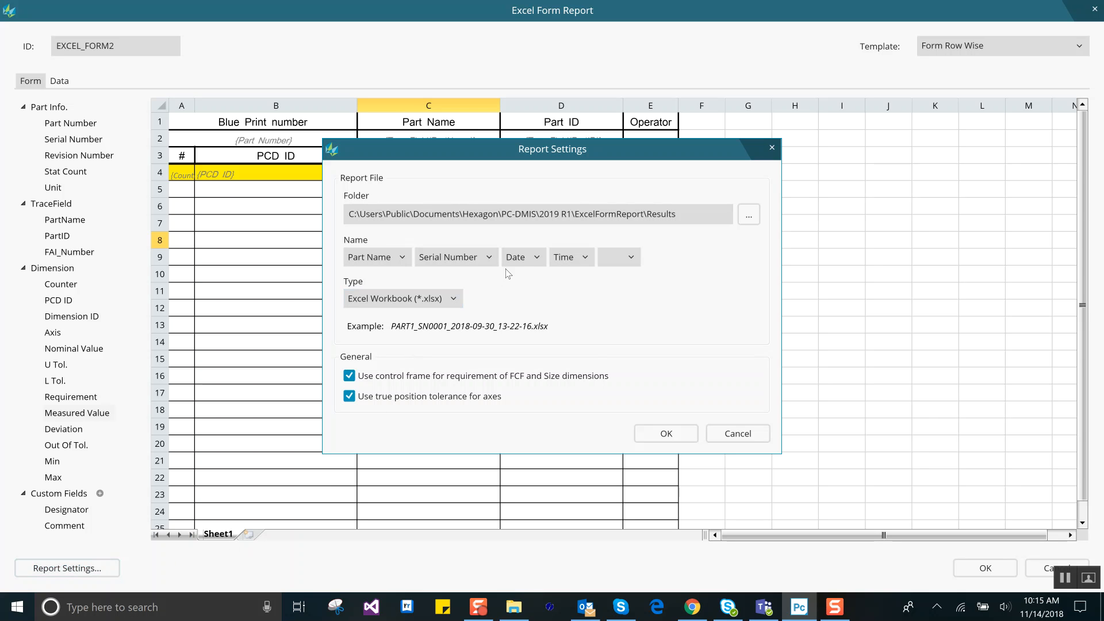
click(584, 257)
click(576, 279)
click(492, 259)
click(483, 276)
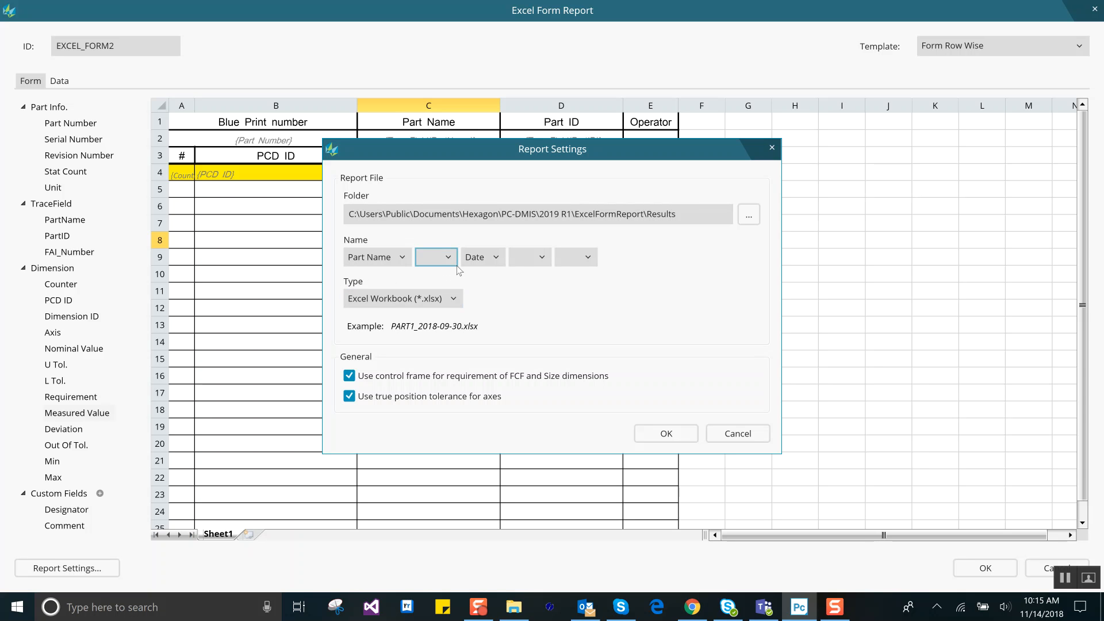
click(679, 435)
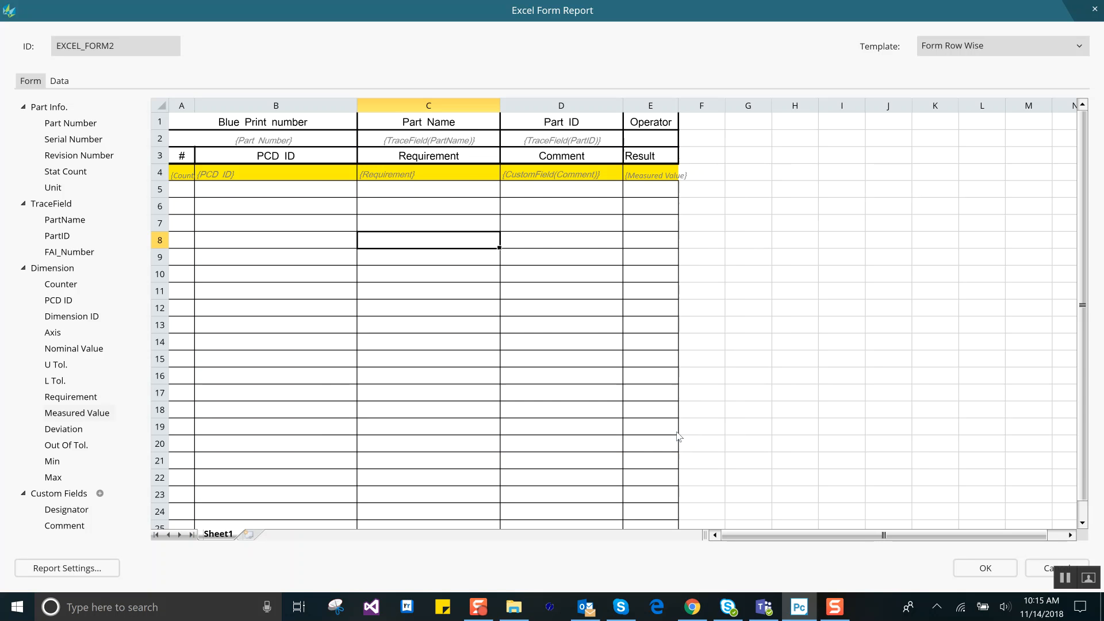
click(966, 571)
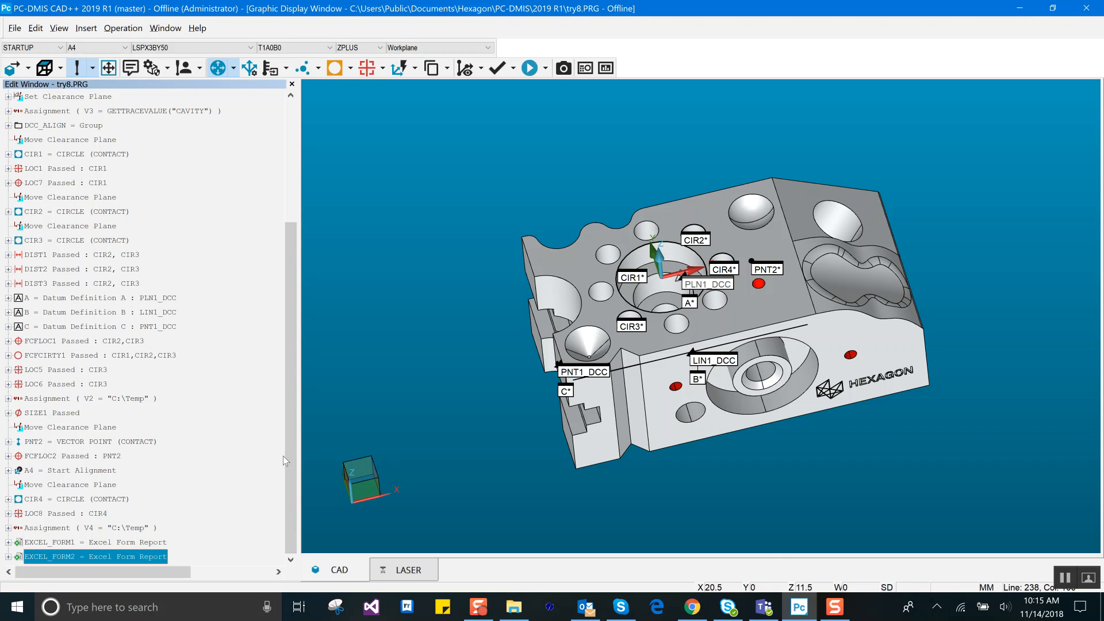
Step: Execute the measurement routine with the Part ID trace field set to 885
key(ctrl+q)
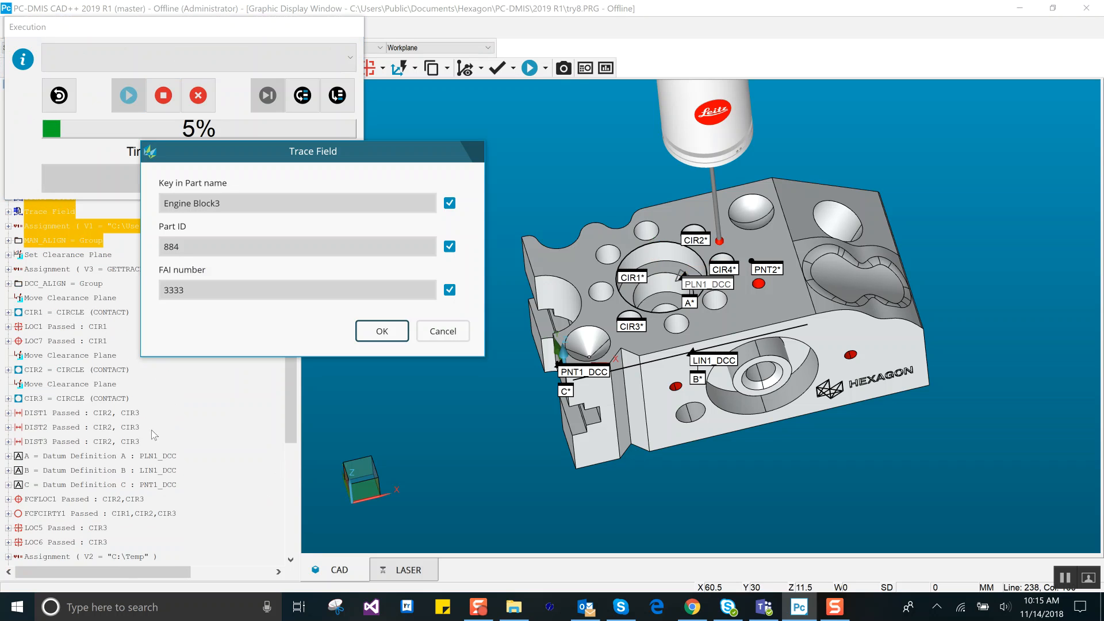
double_click(202, 245)
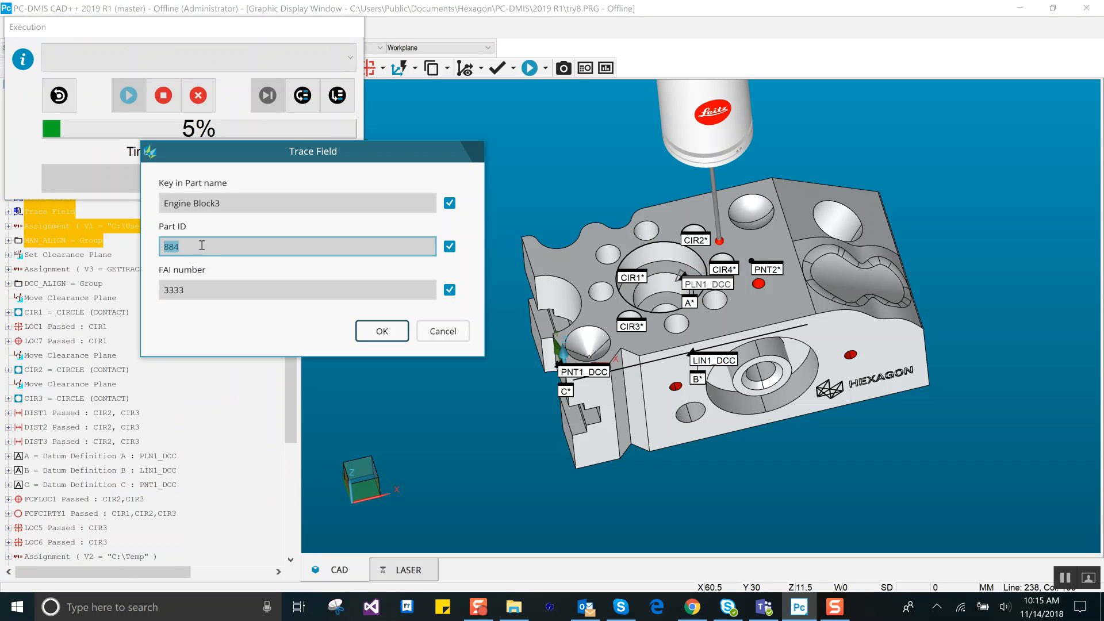
click(202, 245)
key(BackSpace)
text(5)
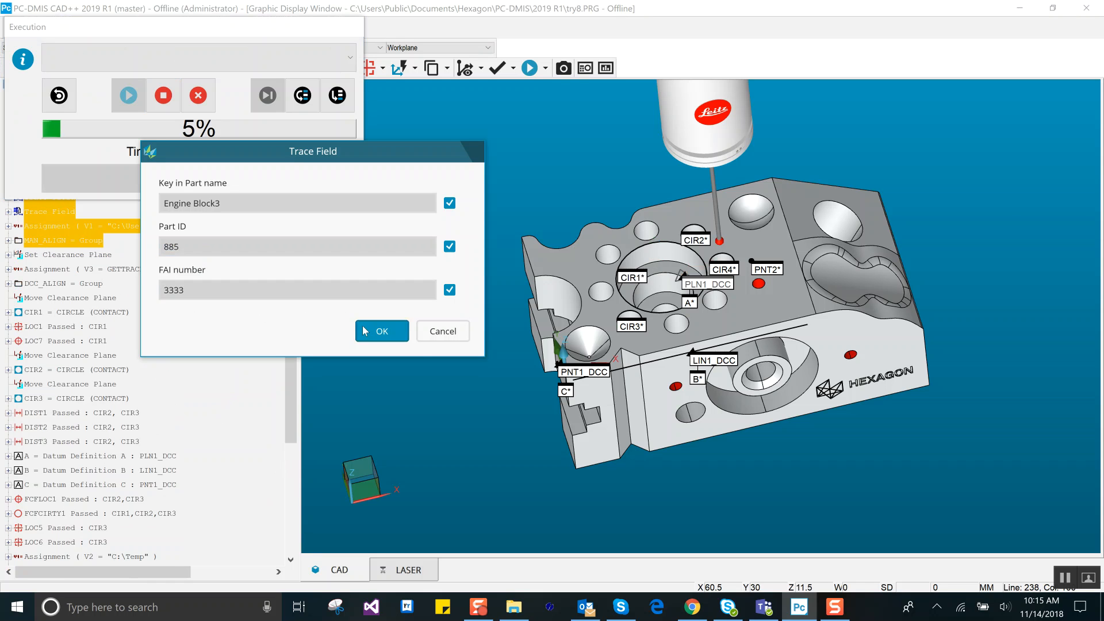
click(366, 331)
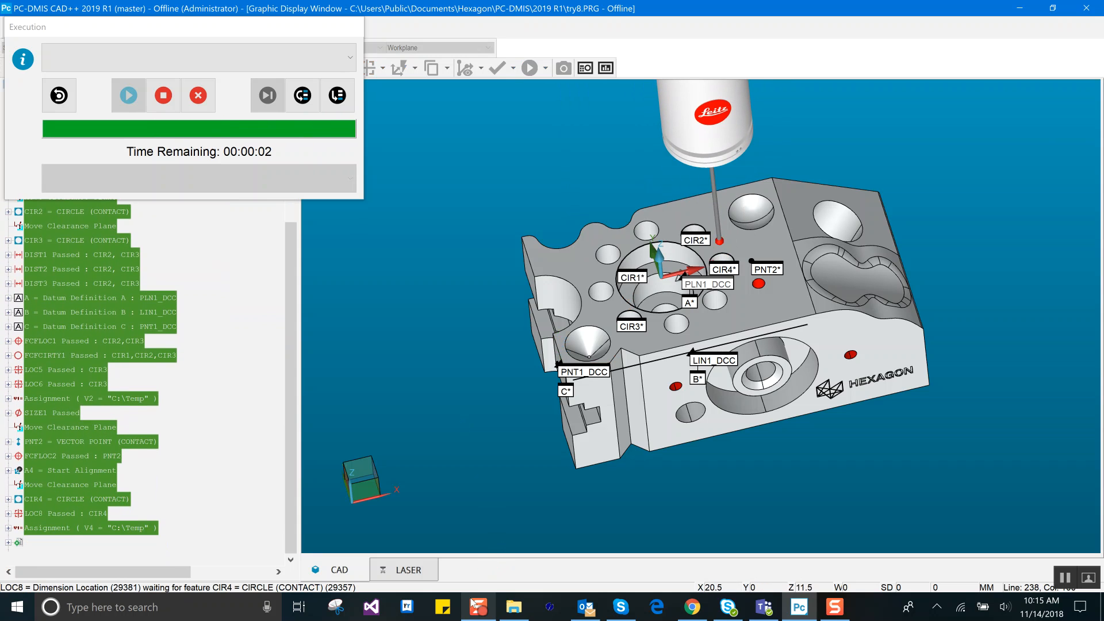
Step: In the Results folder, open try8_3381_2018-11-14_10-15-42.xlsx, check the generated AS9102 report and close it
click(514, 607)
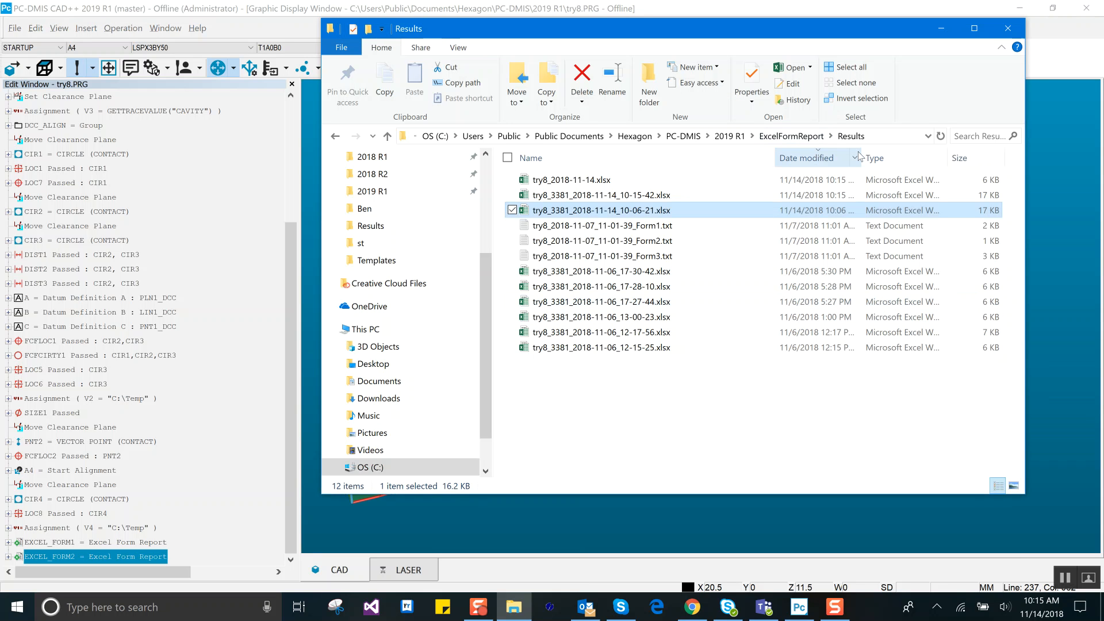
click(635, 201)
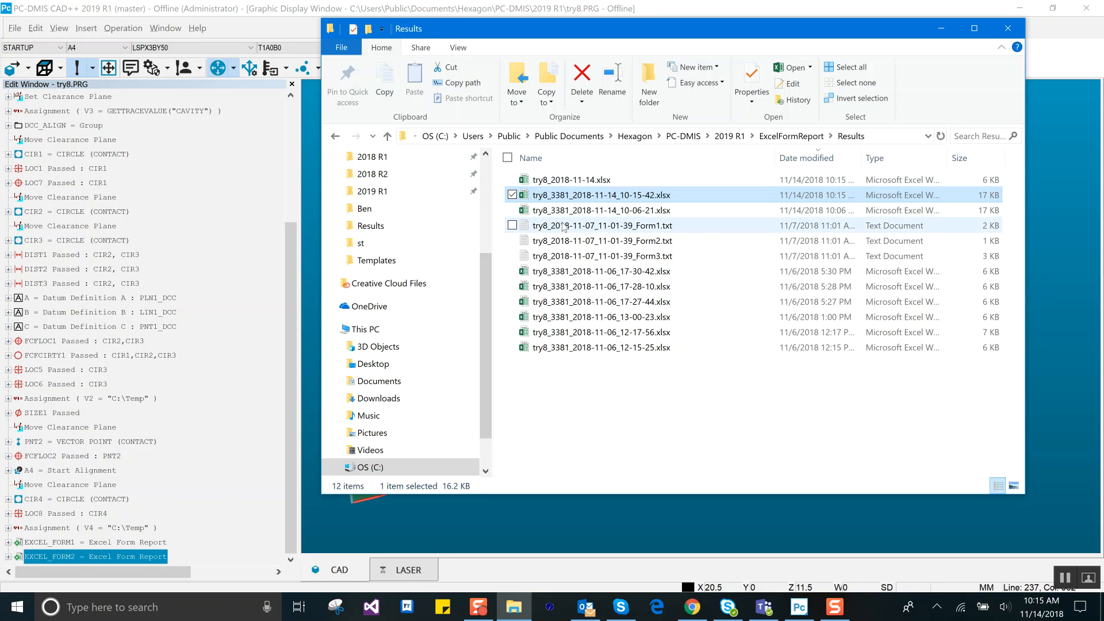
double_click(624, 196)
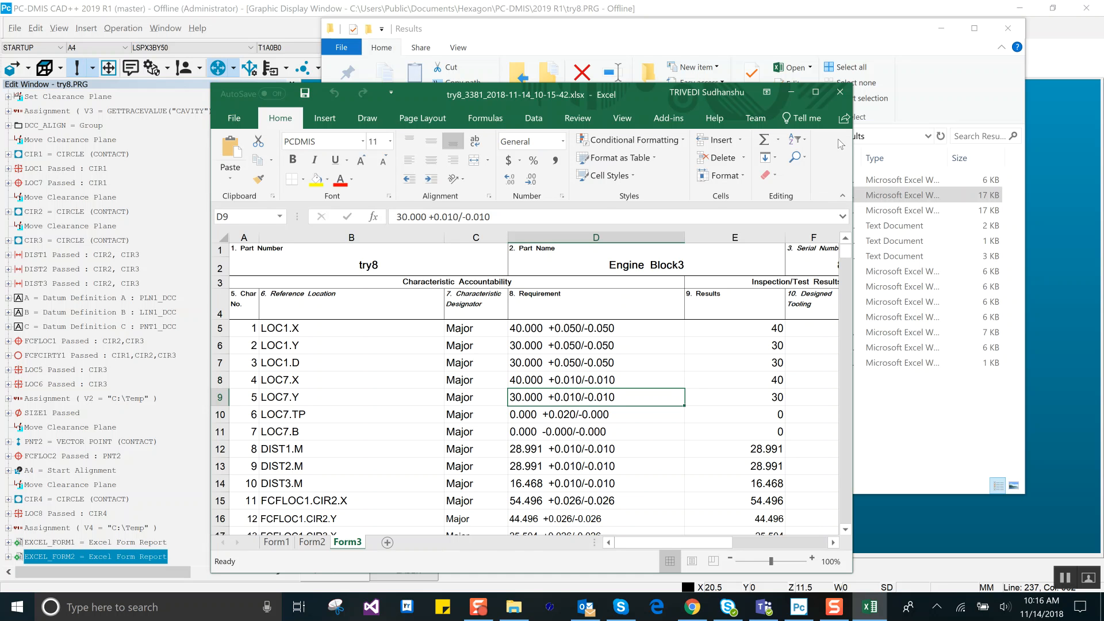
click(841, 92)
Step: Open try8_2018-11-14.xlsx, examine its header fields, comments, requirements and results down to the last dimension, and close it
click(575, 180)
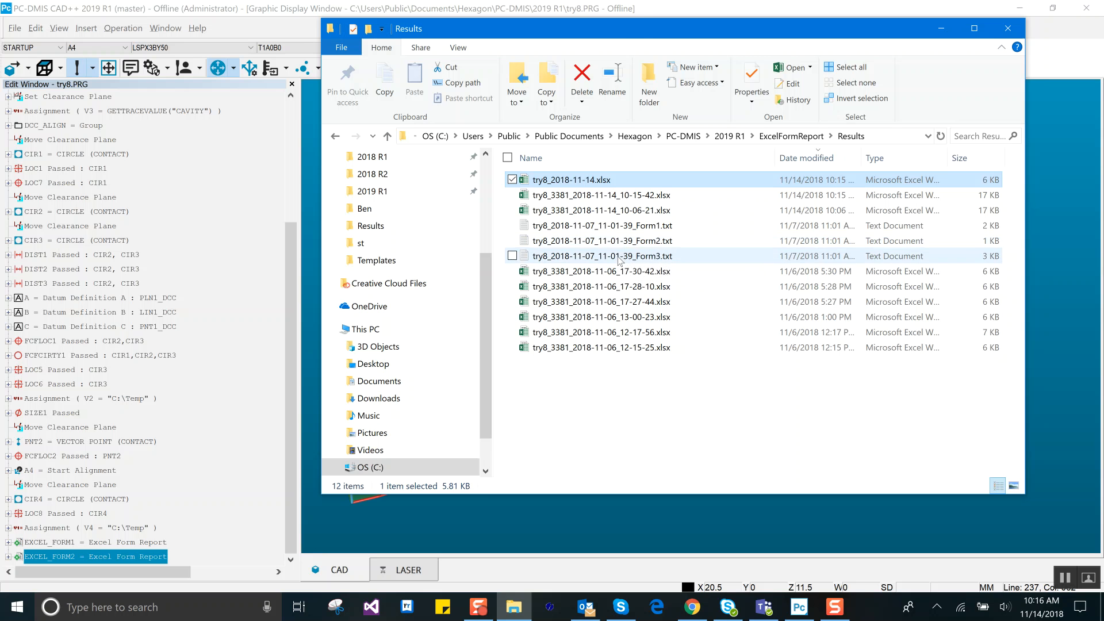
double_click(581, 181)
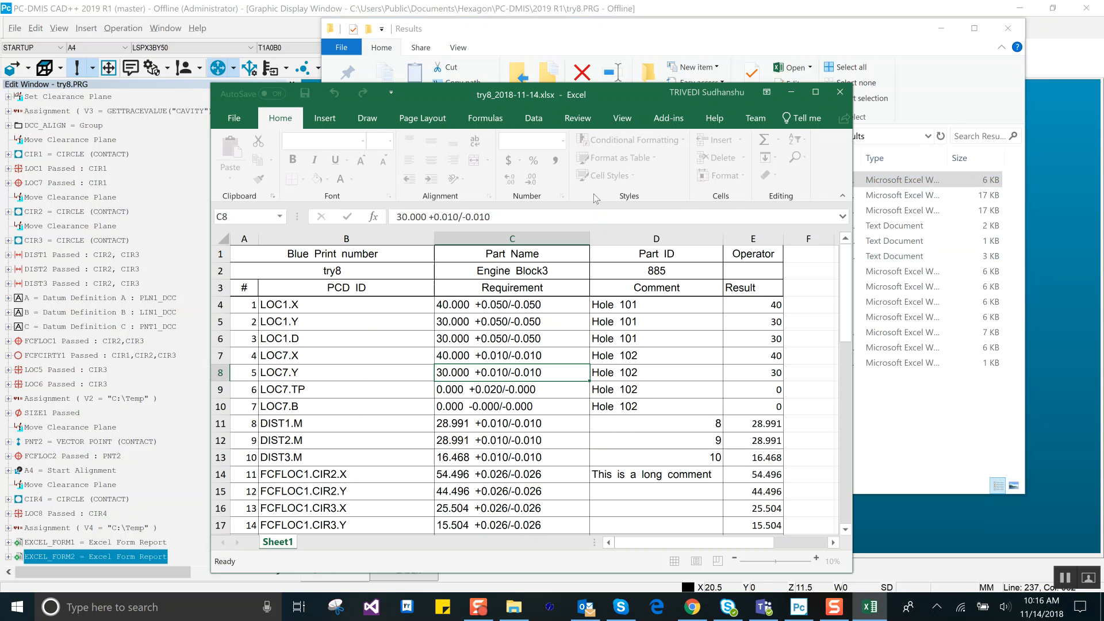
click(816, 92)
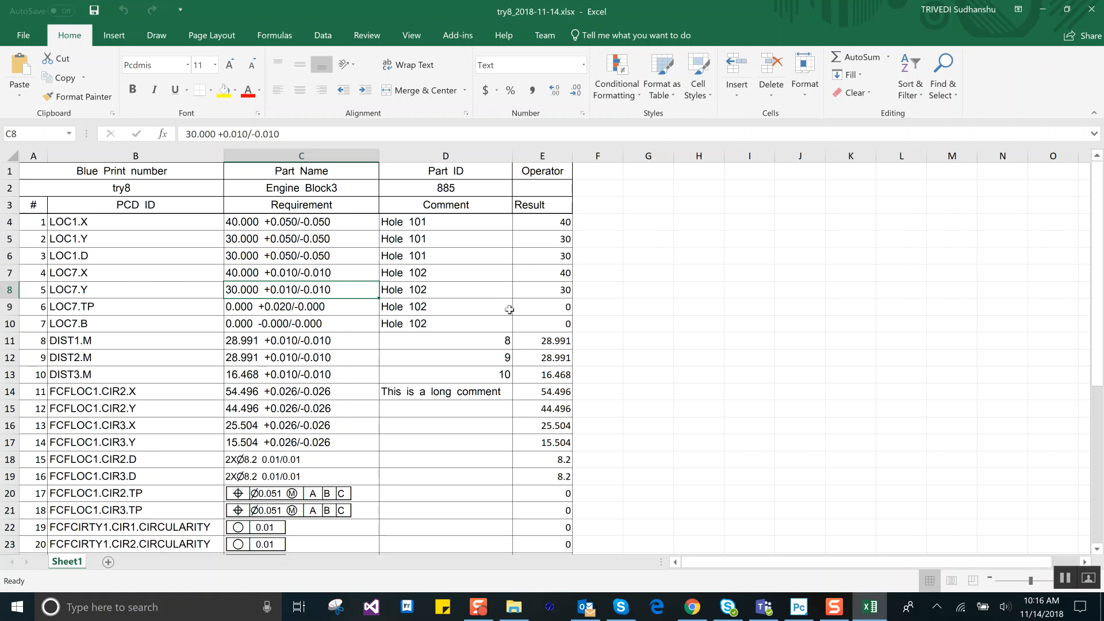
scroll(548, 387, down, 1)
scroll(548, 387, down, 2)
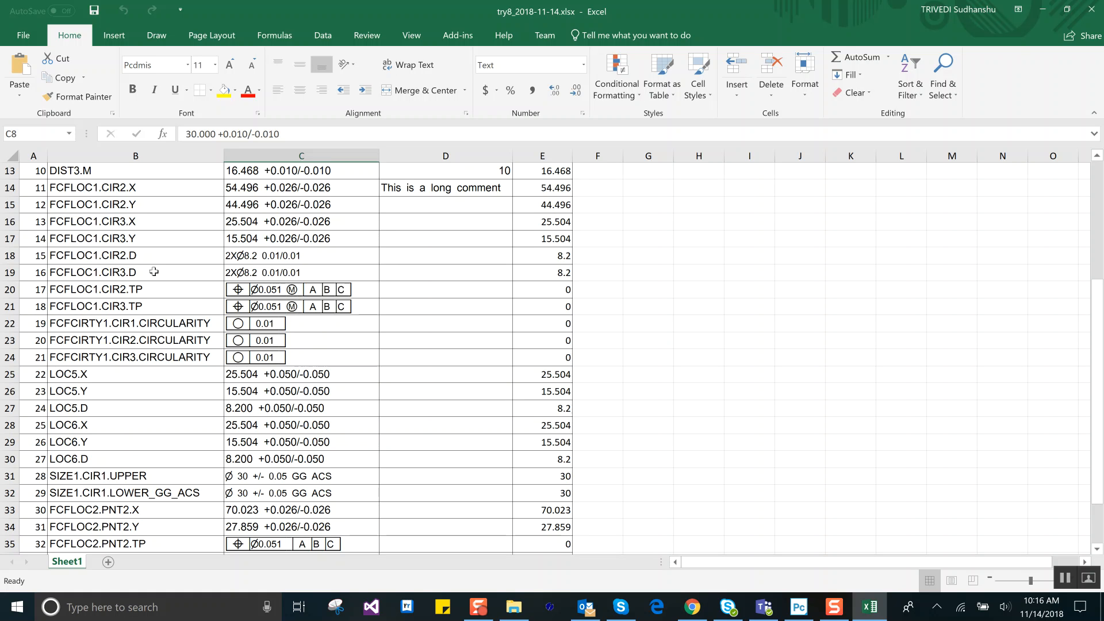
click(295, 255)
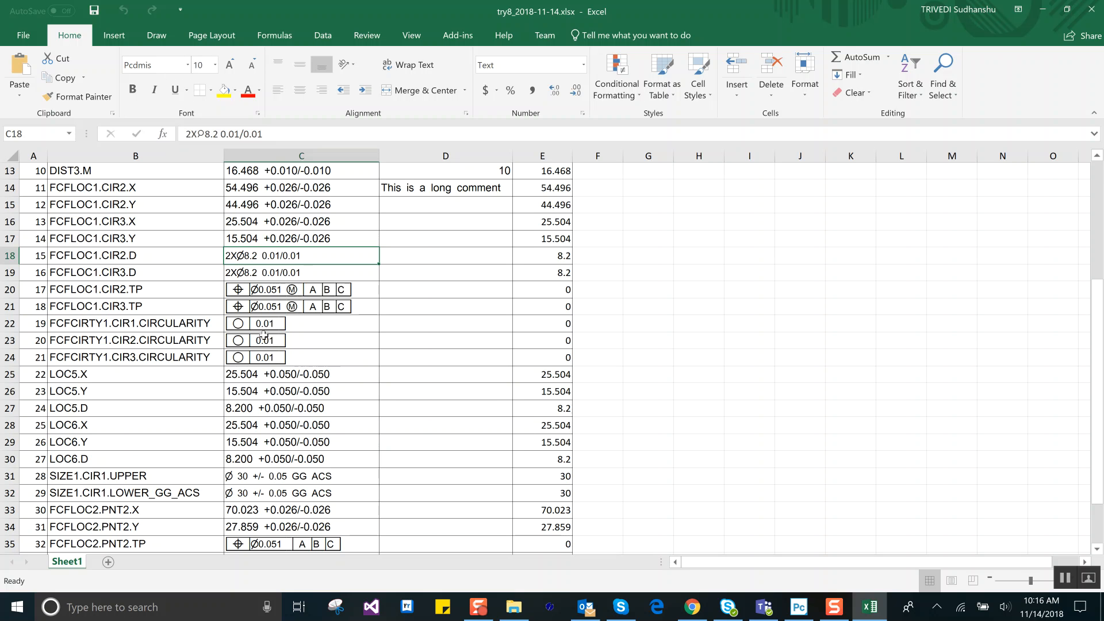
scroll(352, 377, down, 4)
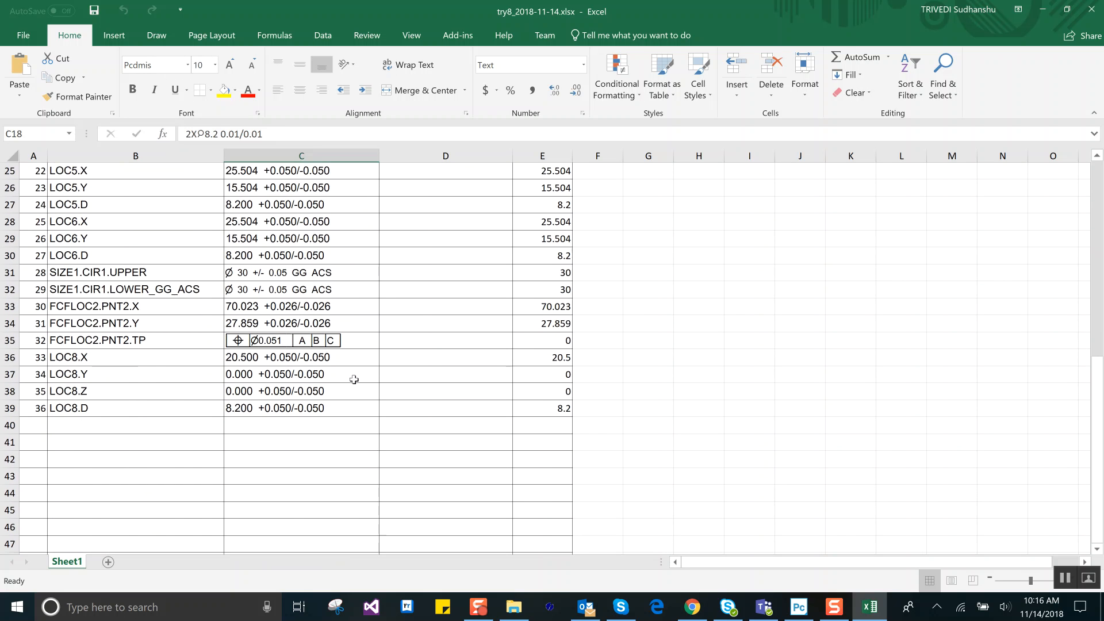
scroll(353, 380, up, 6)
scroll(353, 380, up, 2)
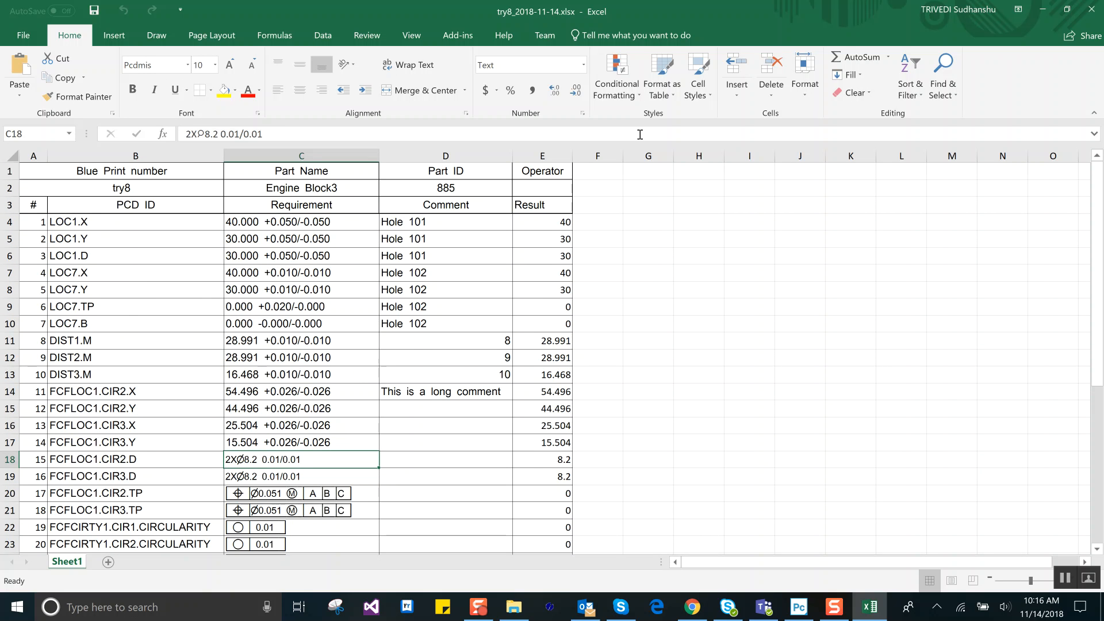
click(1074, 8)
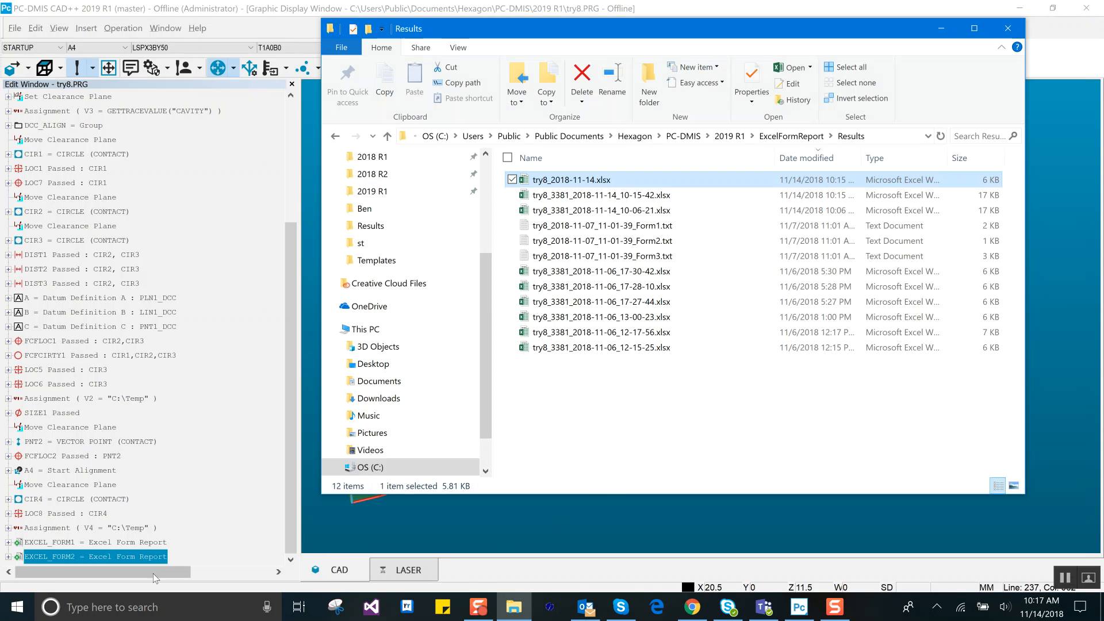
Step: Delete the EXCEL_FORM1 report command from the measurement routine, keeping EXCEL_FORM2, and bring up the Results folder
click(138, 543)
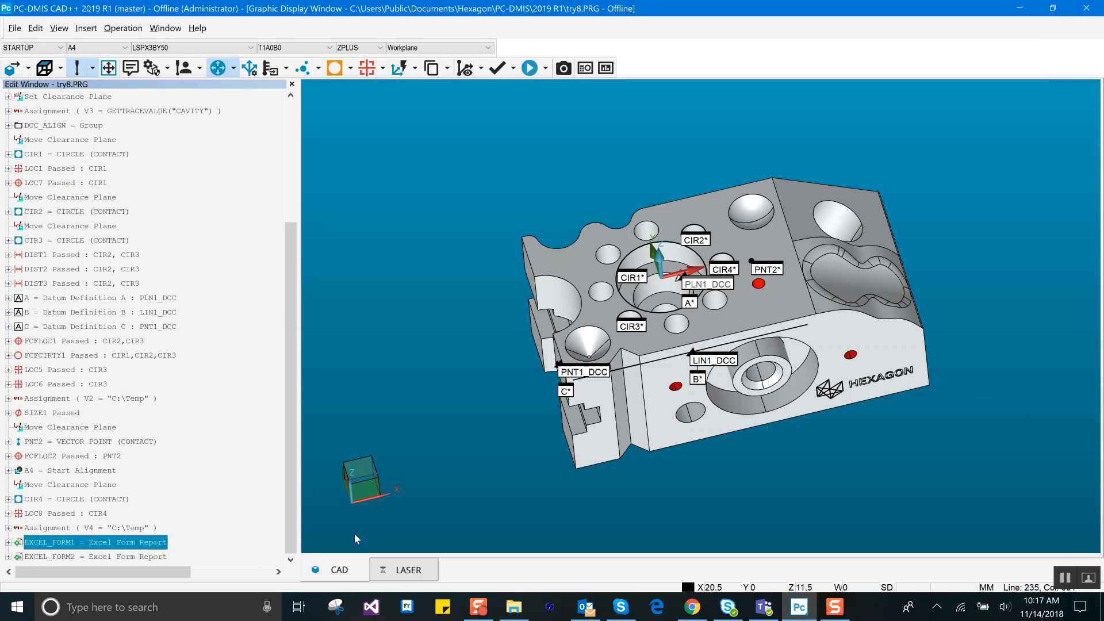
key(Up)
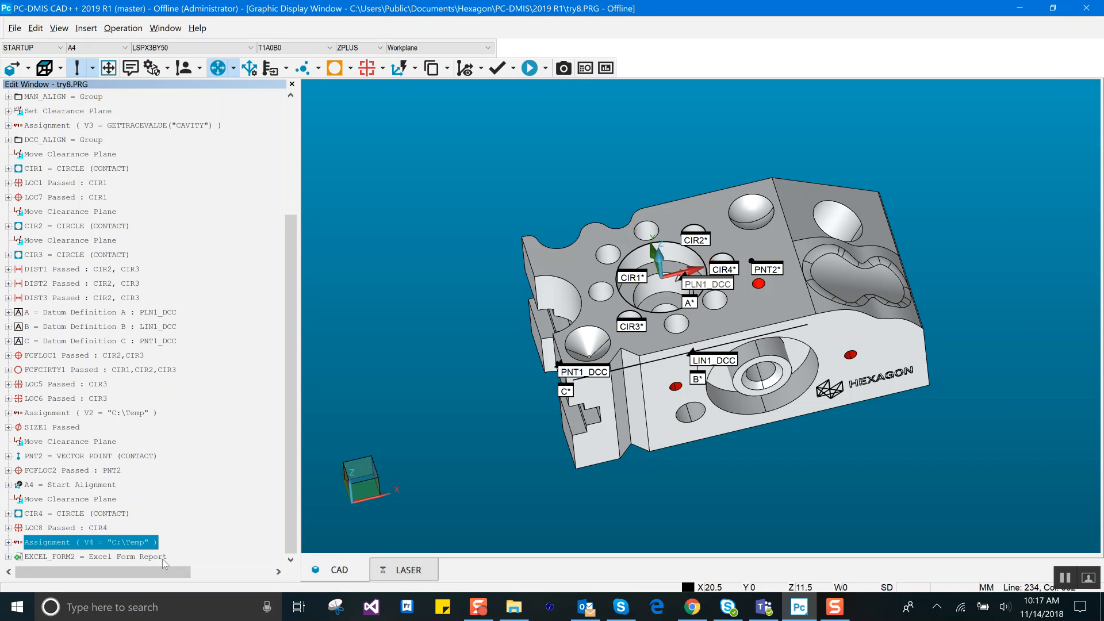
key(Down)
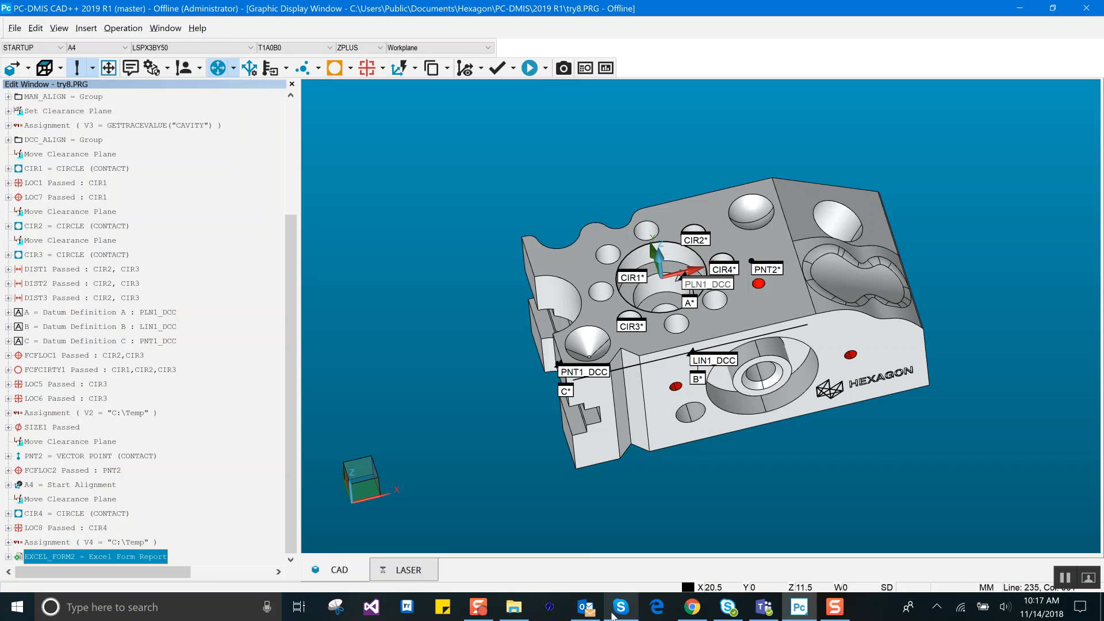
click(522, 608)
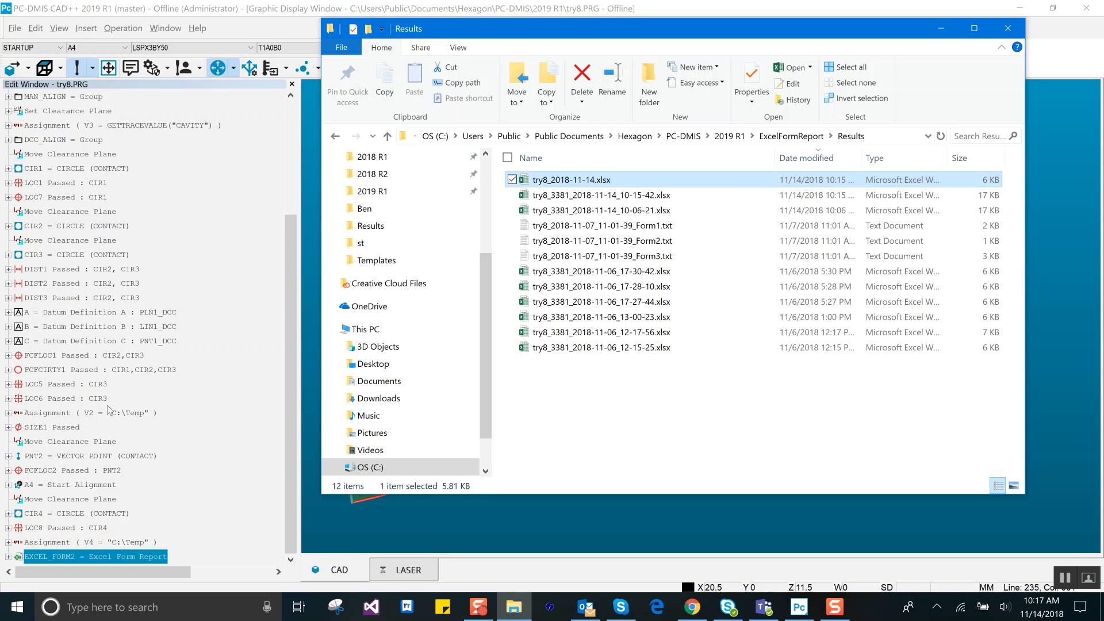
Step: Execute the measurement routine with the Part ID trace field set to 886
click(195, 395)
key(ctrl+q)
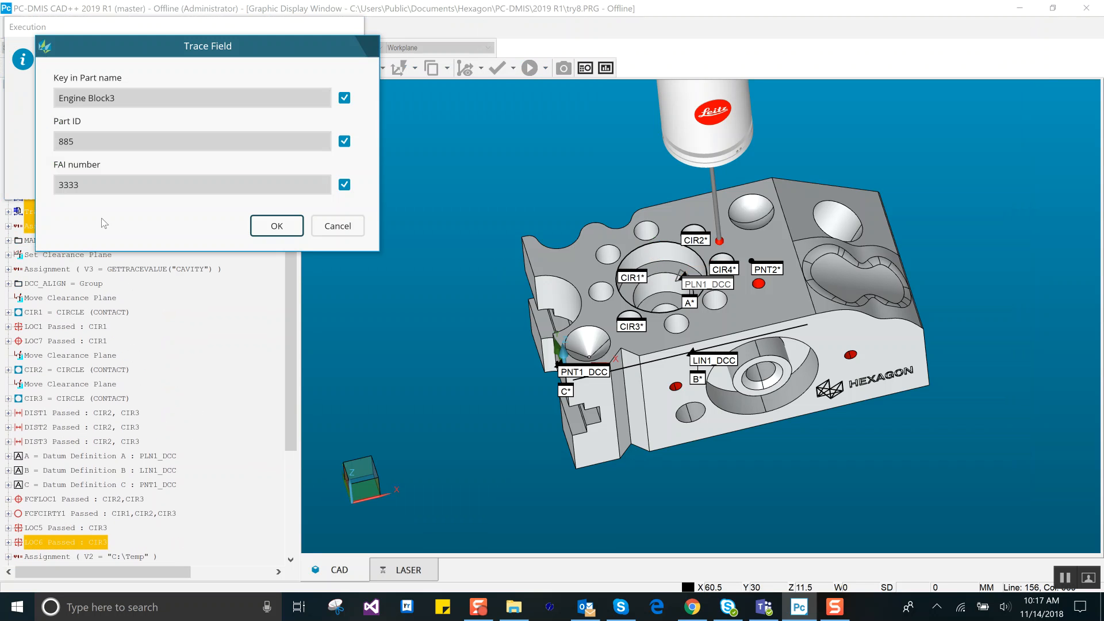
double_click(84, 143)
text(88)
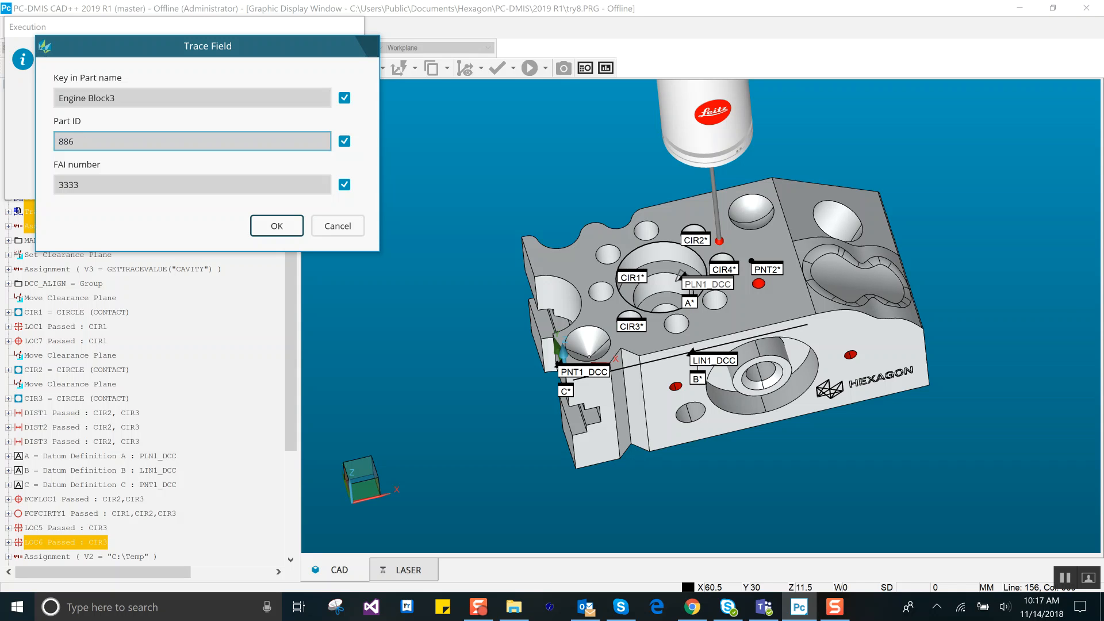
click(260, 227)
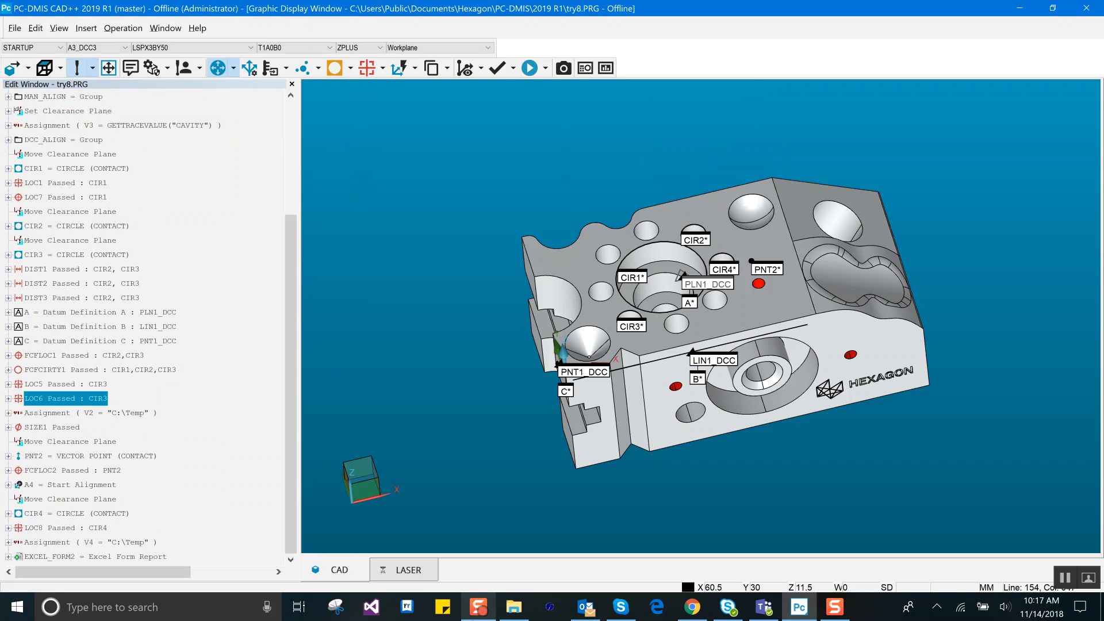
Step: Open try8_2018-11-14.xlsx from the Results folder, examine the rows of both executions from the header to the last dimension, and close it
click(514, 608)
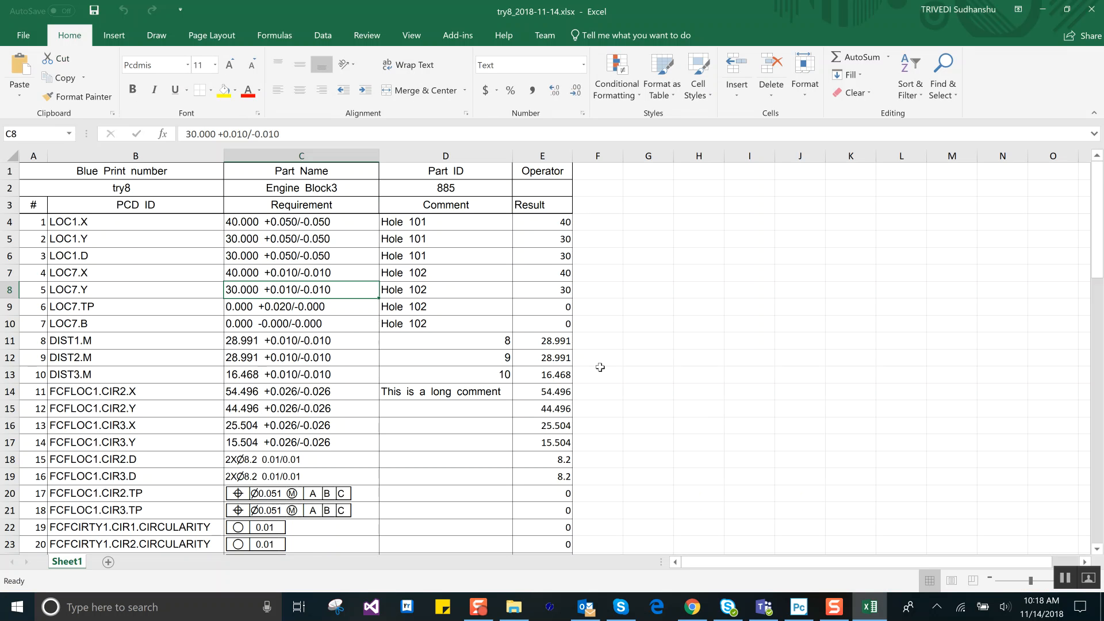
scroll(606, 360, down, 5)
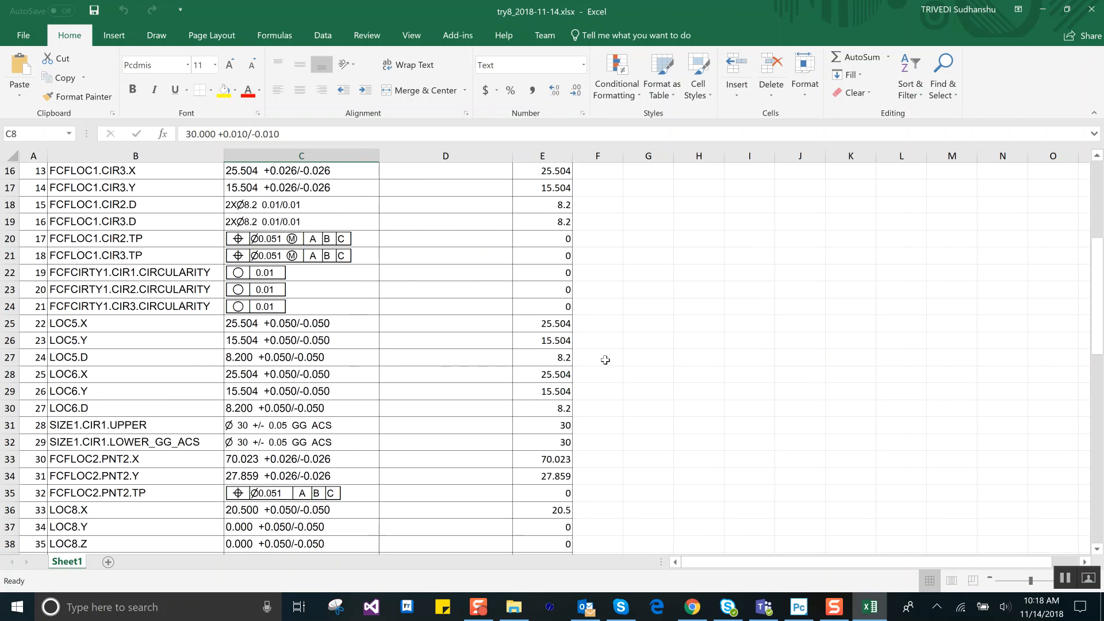
scroll(606, 360, down, 2)
scroll(605, 360, down, 1)
scroll(606, 360, up, 8)
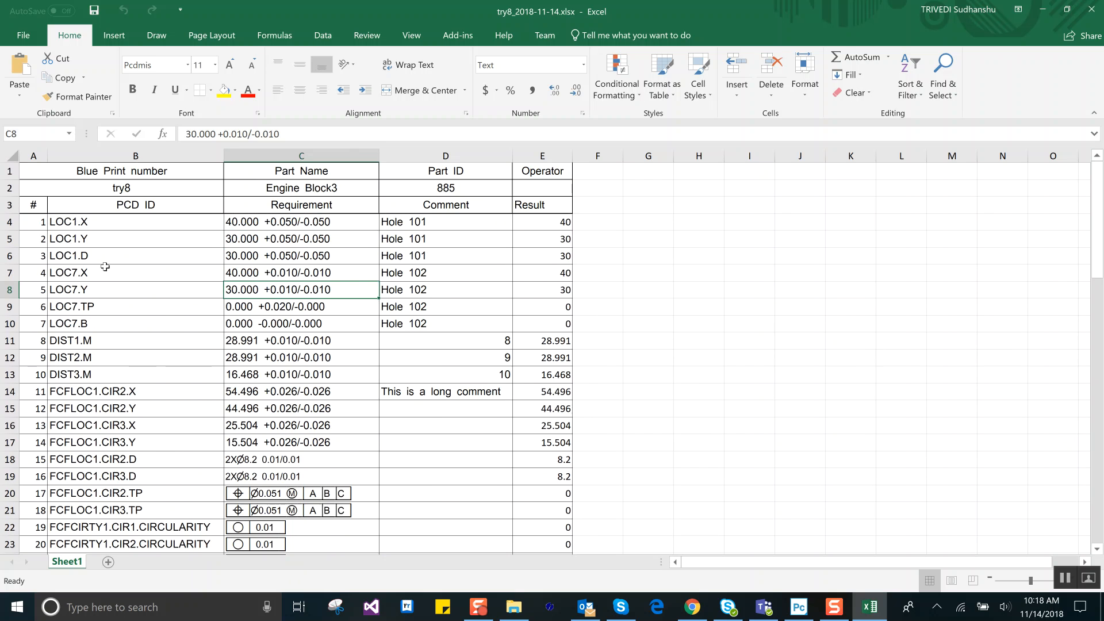
scroll(431, 364, down, 10)
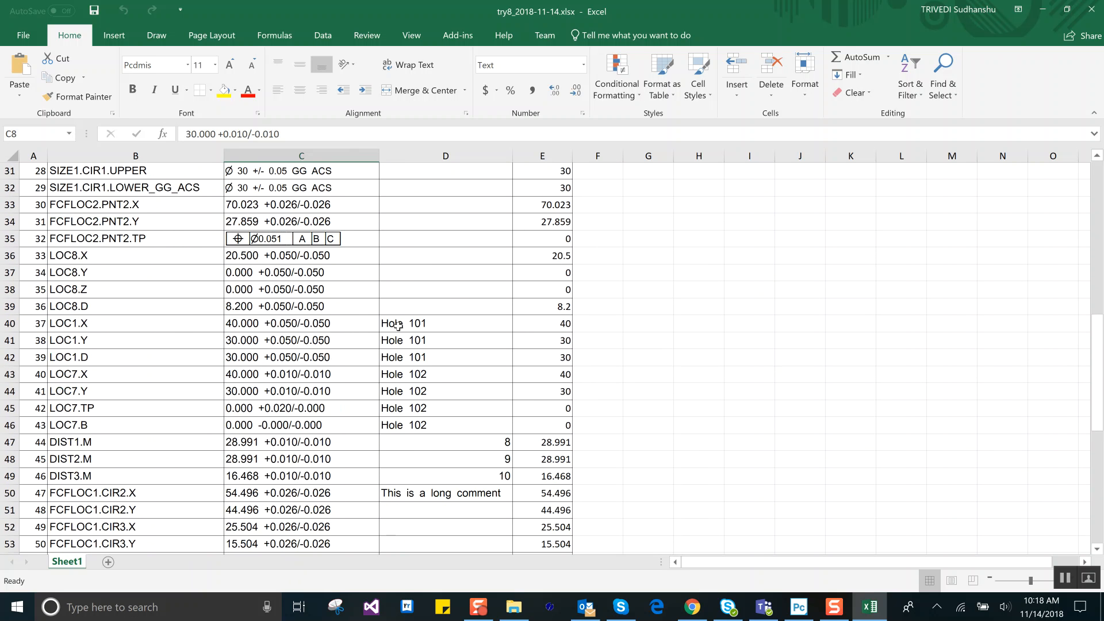
click(24, 329)
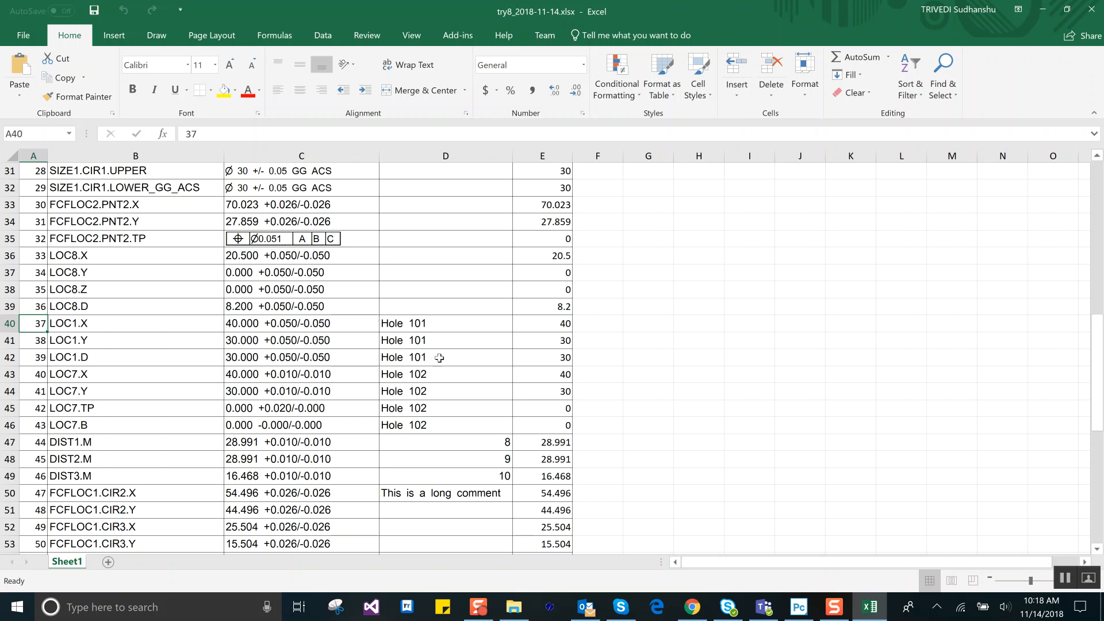
scroll(441, 361, down, 2)
scroll(440, 361, down, 9)
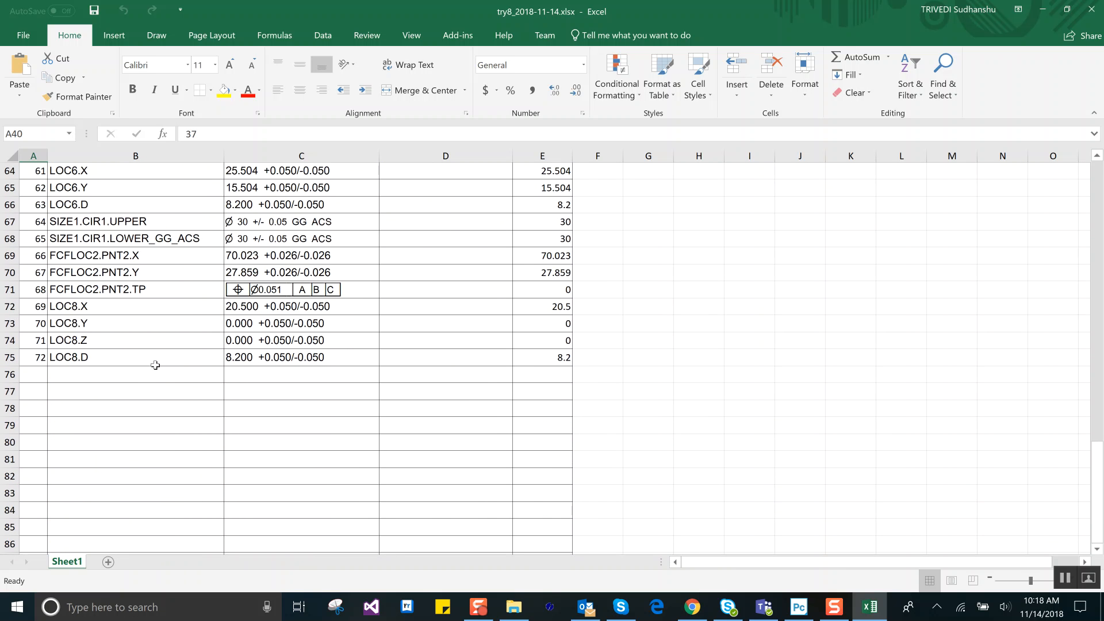
scroll(249, 403, up, 14)
scroll(251, 381, up, 1)
scroll(252, 381, down, 1)
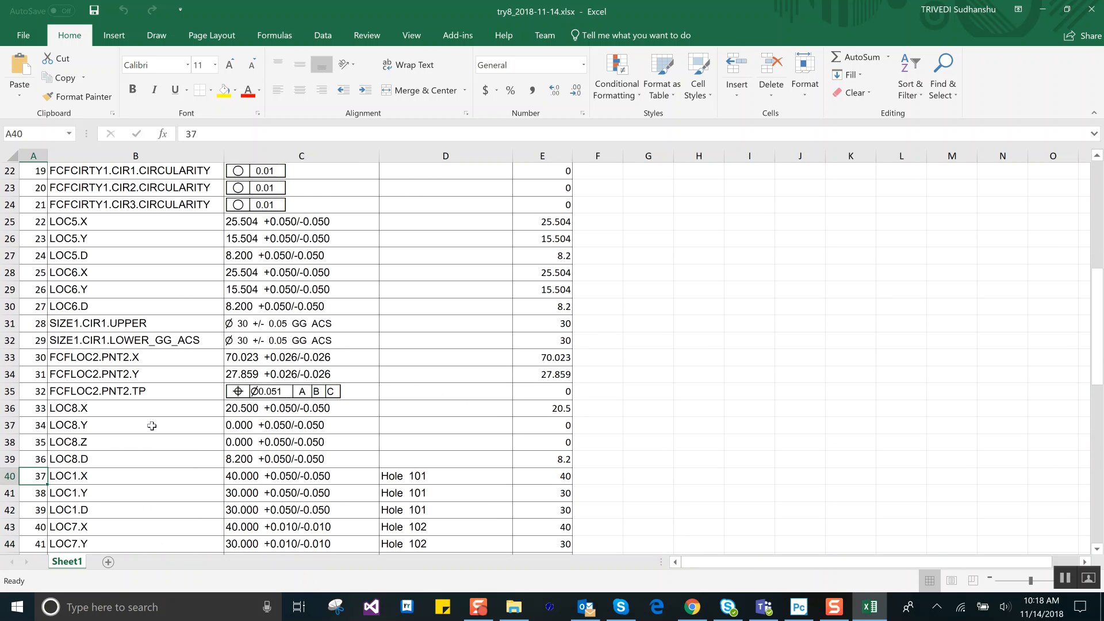
scroll(152, 426, down, 17)
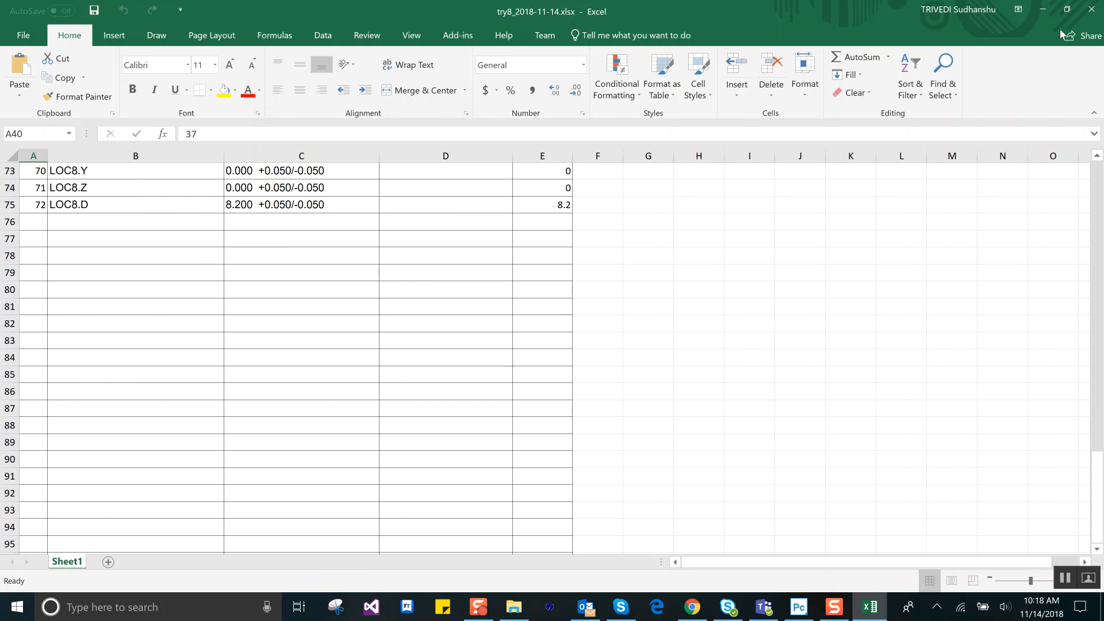
click(1091, 12)
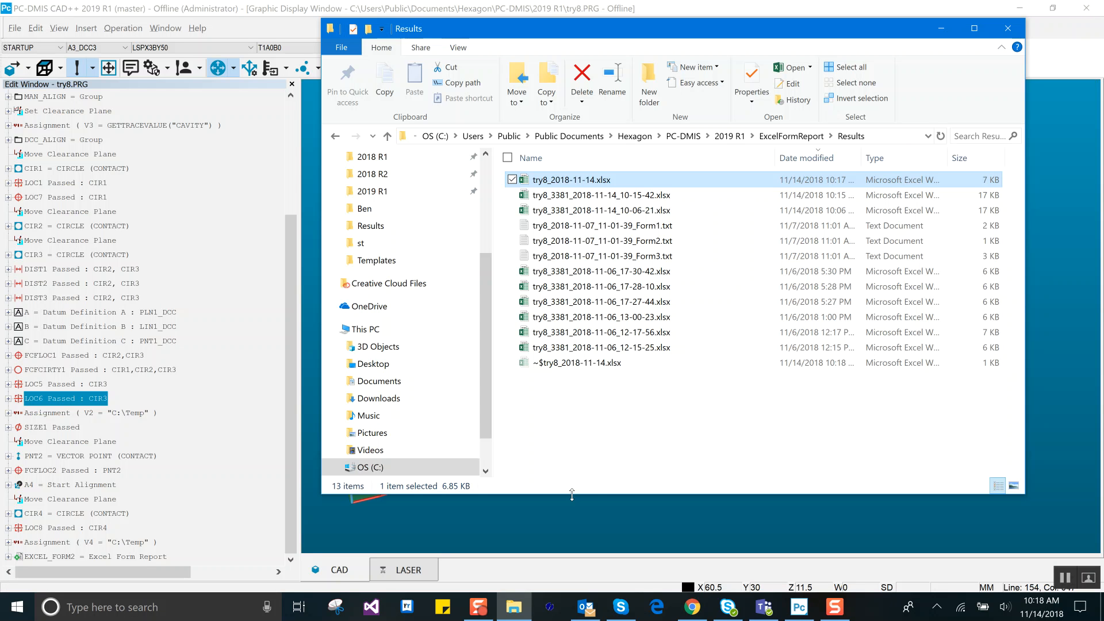
Step: Delete the EXCEL_FORM2 report command from the end of the measurement routine
click(225, 532)
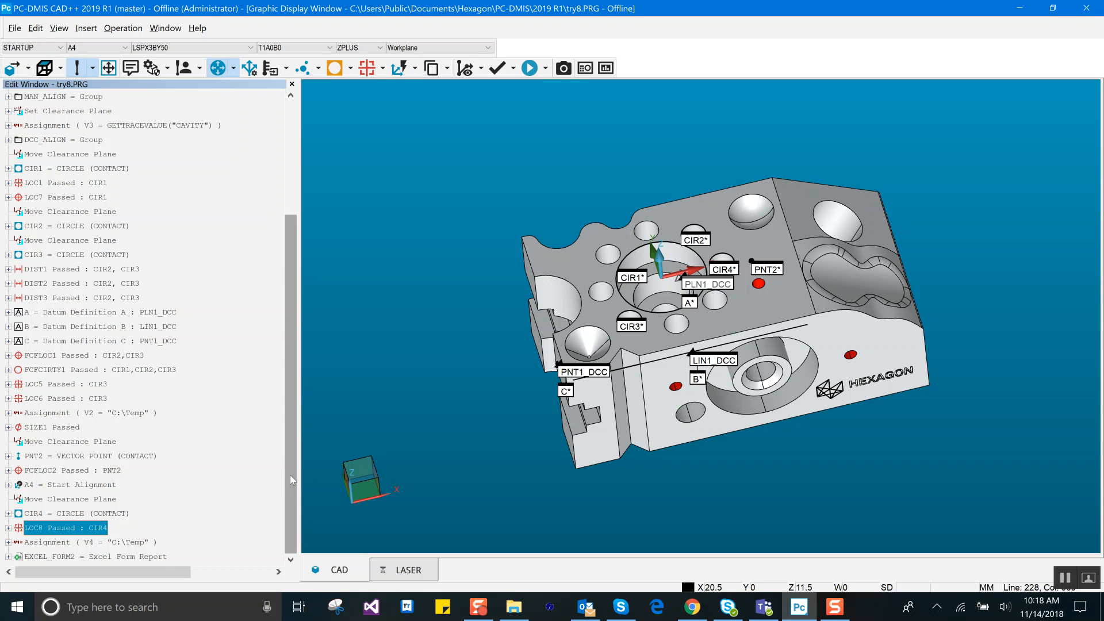
click(144, 557)
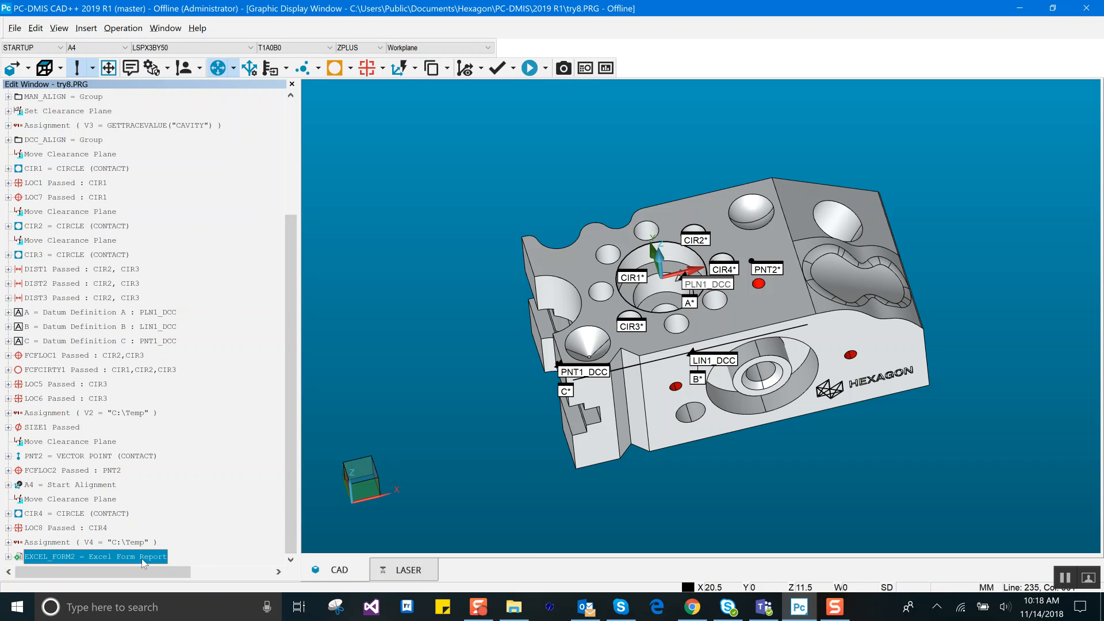
key(Up)
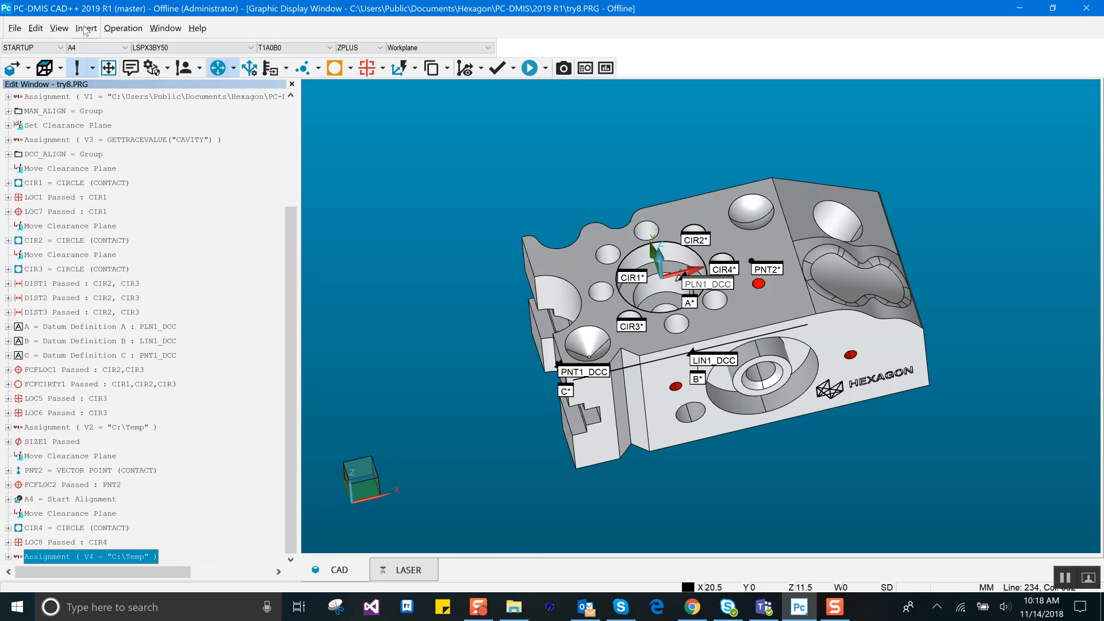
Step: Create an Excel Form Report from the Five Part Study template at the end of the routine, reviewing its enlarged form layout first
click(87, 28)
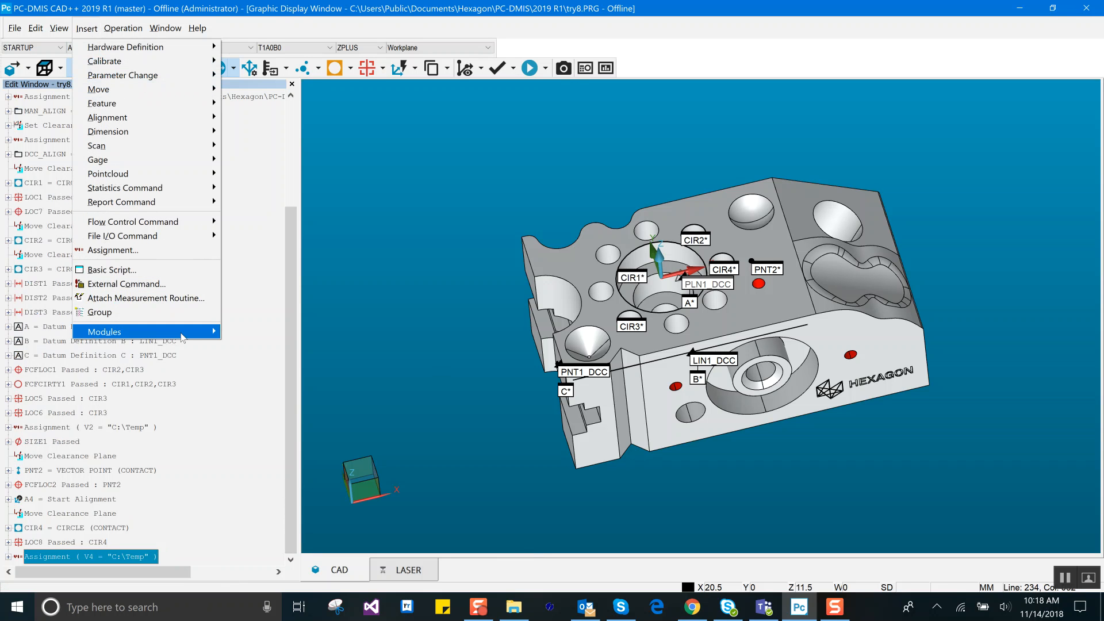
mouse_move(185, 338)
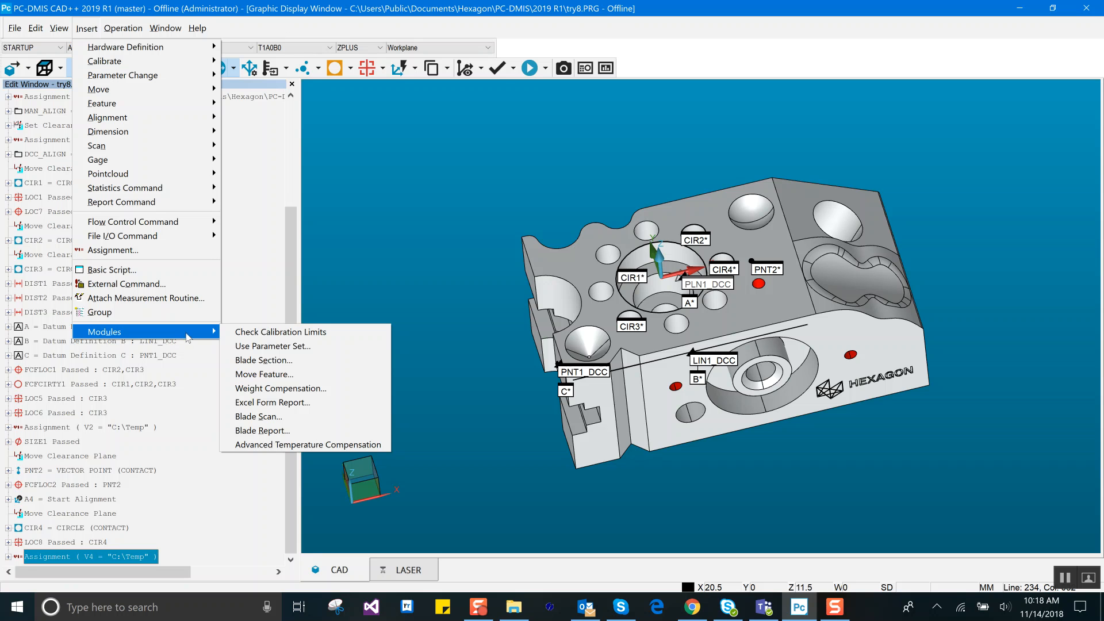
click(275, 406)
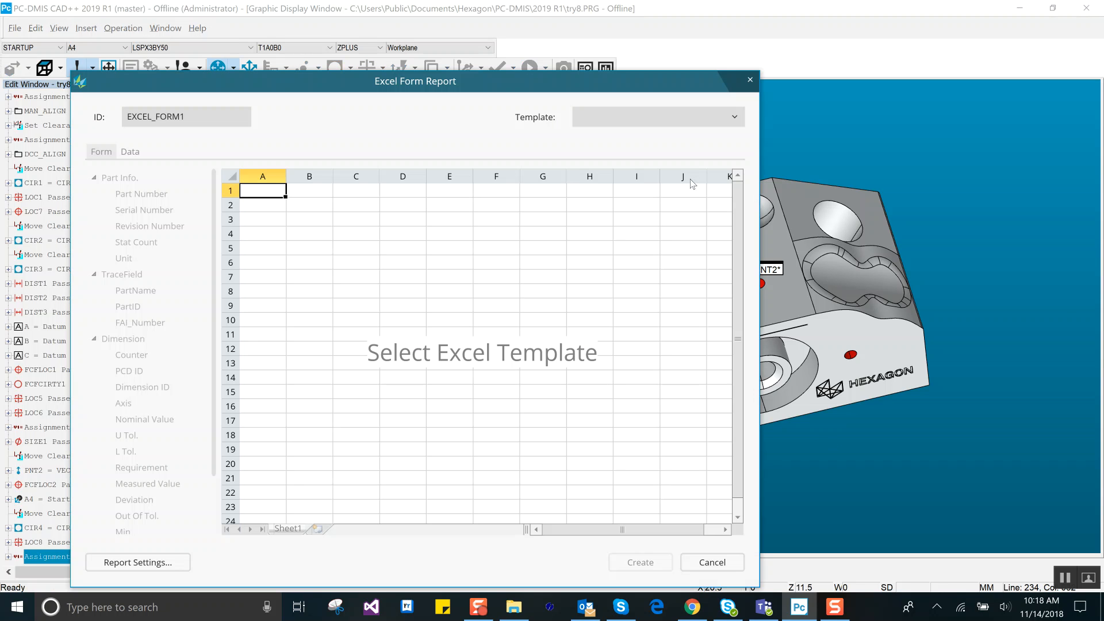
click(724, 116)
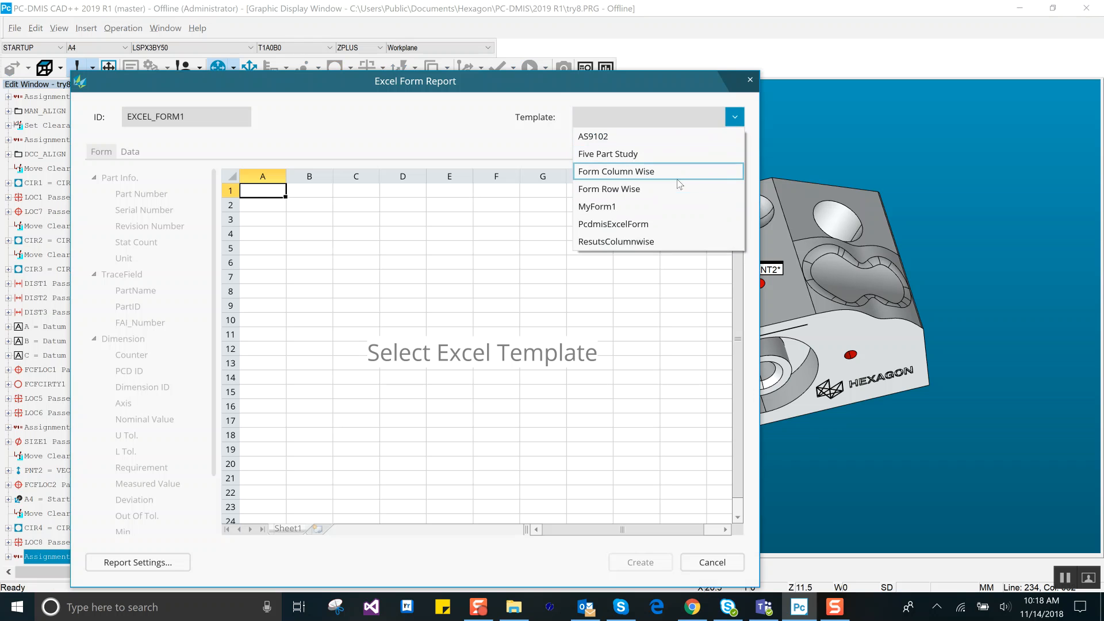
key(Return)
double_click(706, 88)
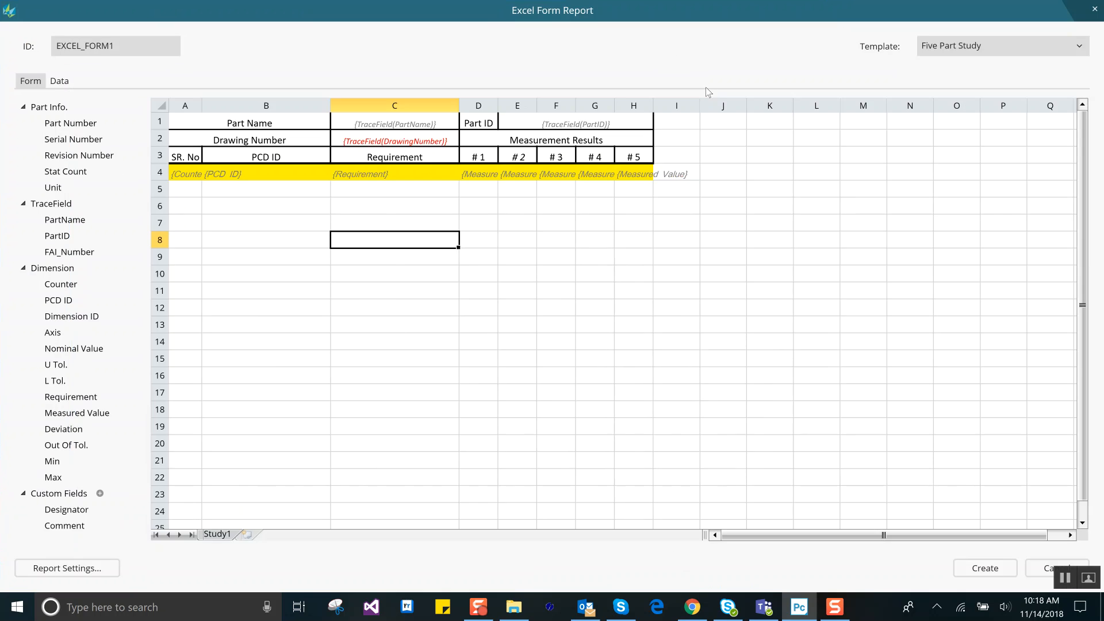
click(496, 292)
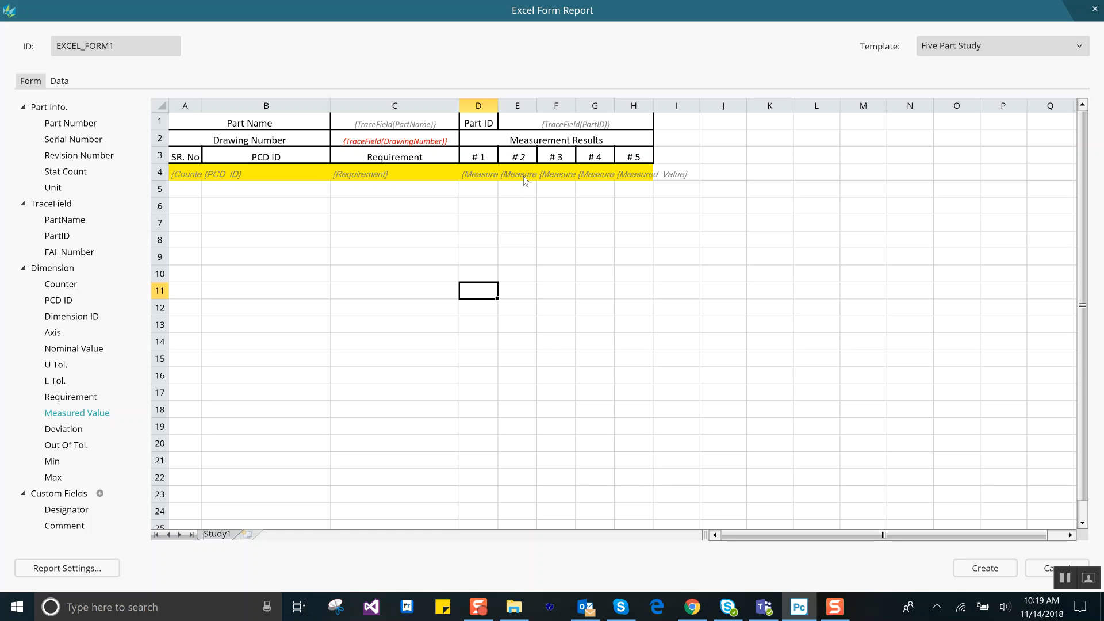
click(985, 568)
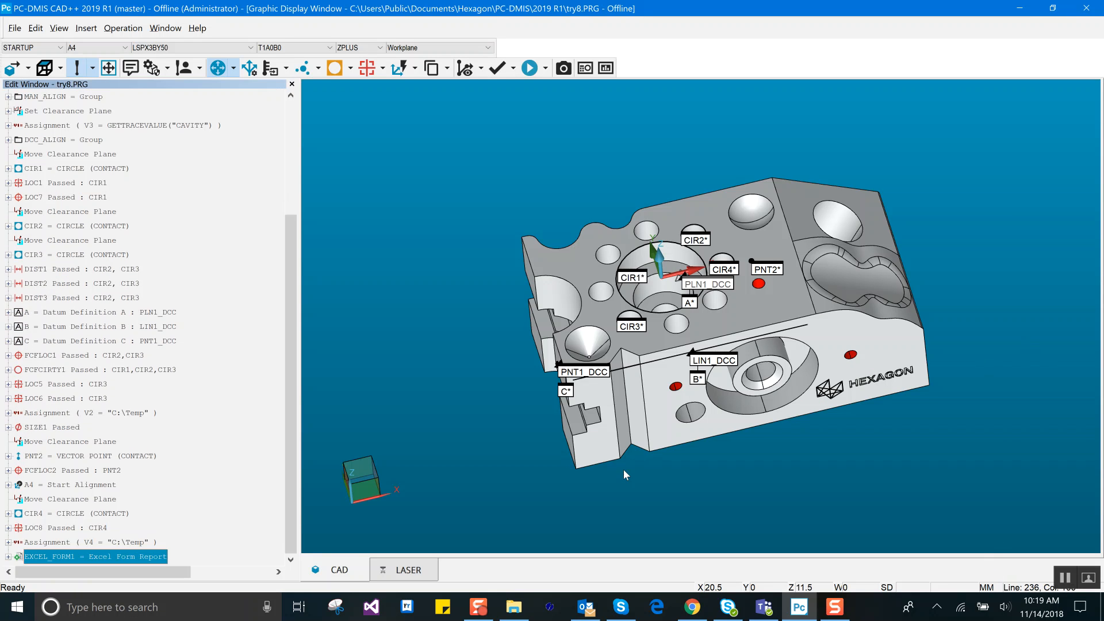
Step: Execute the measurement routine twice, accepting the trace fields with Part ID 886, and look at the files in the Results folder
key(ctrl+q)
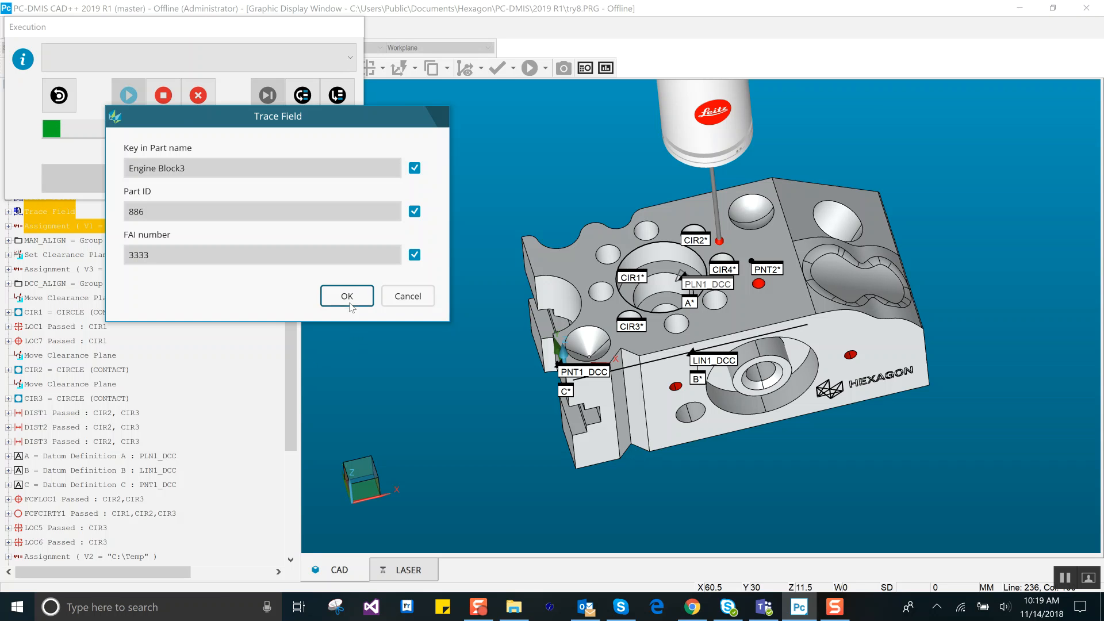
click(347, 296)
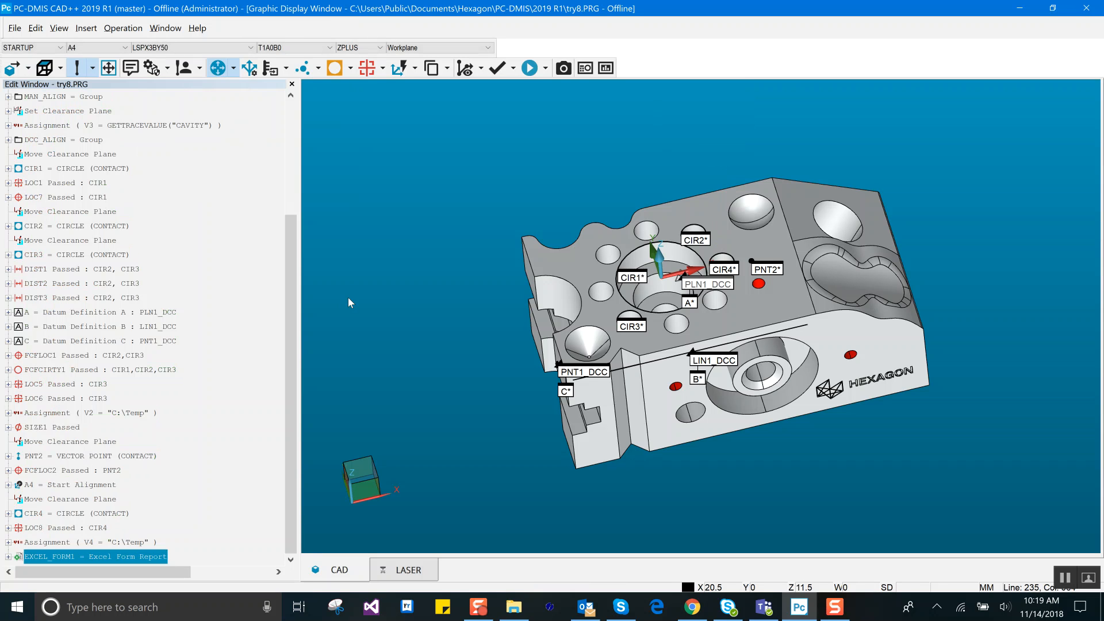
key(ctrl+q)
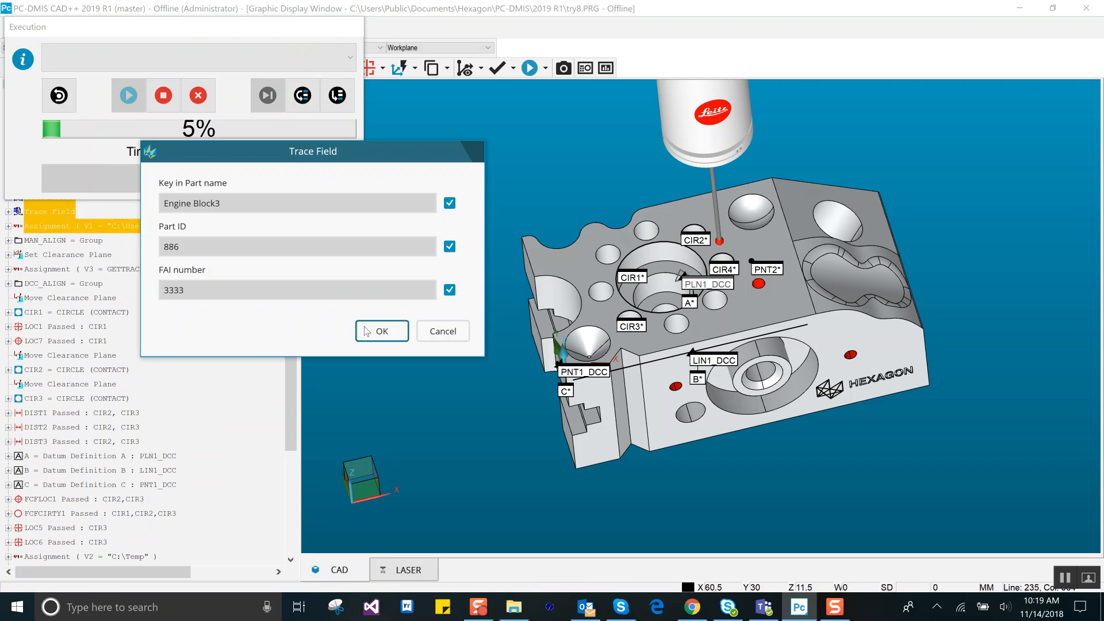
click(368, 331)
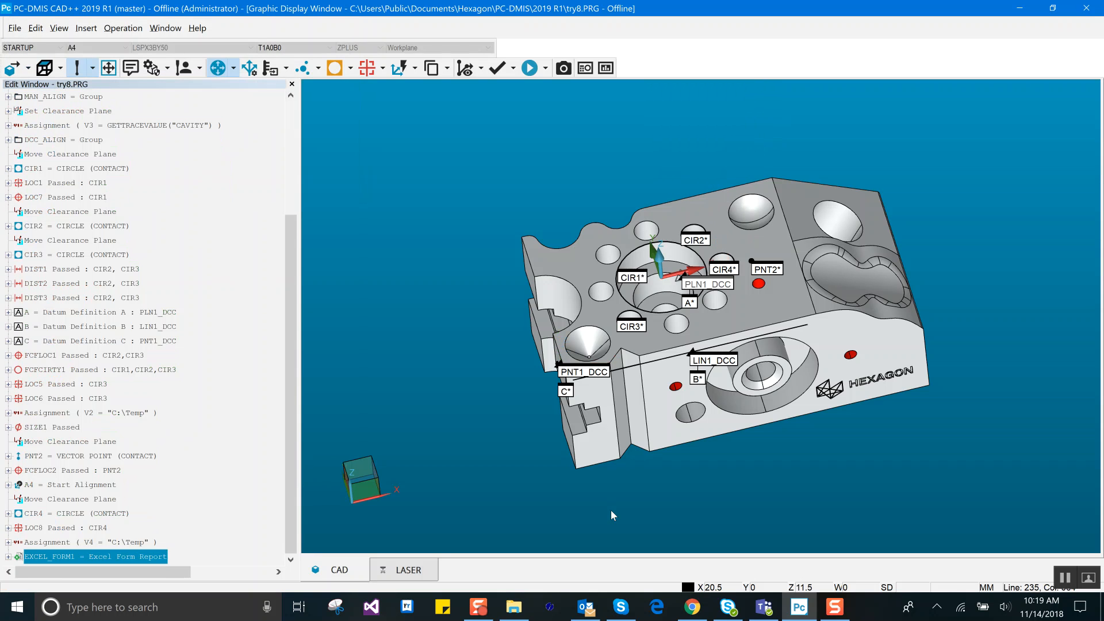
click(508, 611)
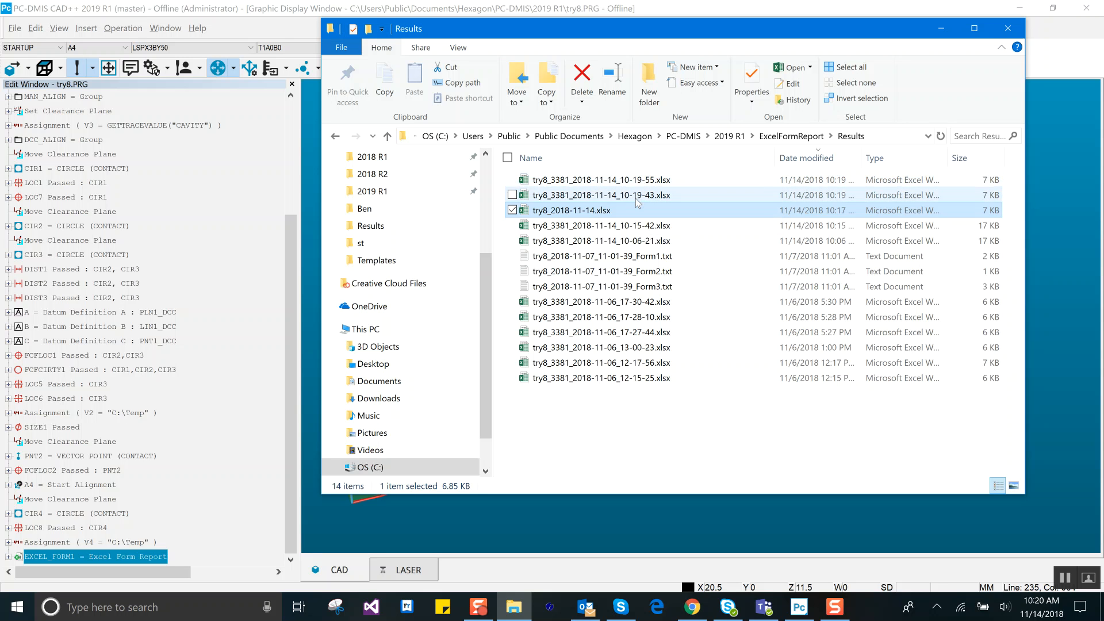
Step: Remove the Time element from the EXCEL_FORM1 report's file name, leaving Part Name, Serial Number and Date, and save the report settings
click(210, 488)
click(147, 557)
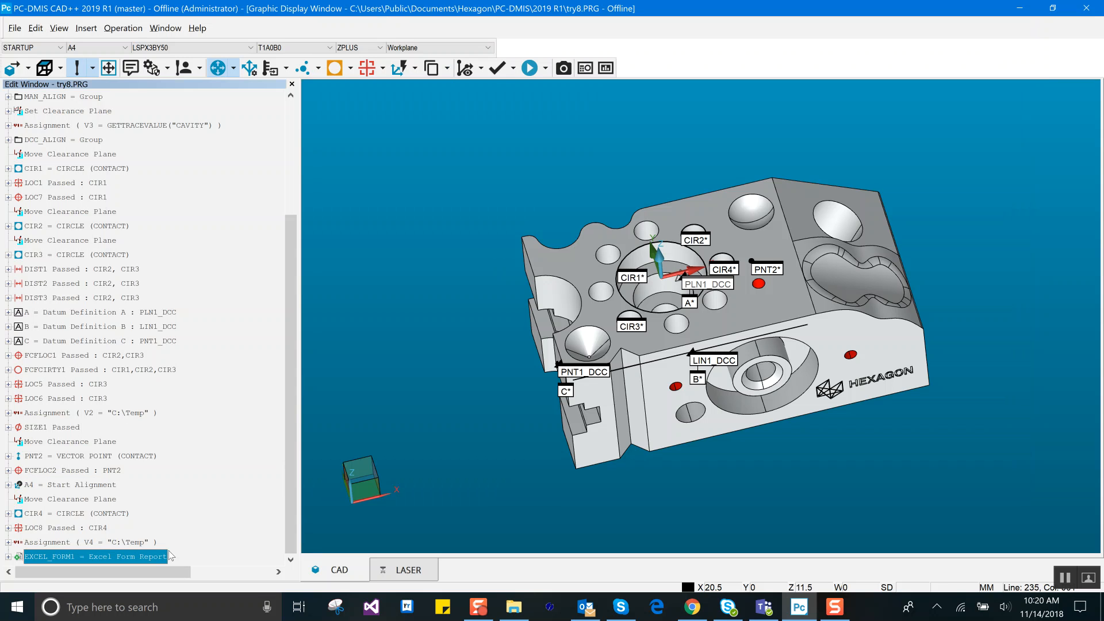
double_click(169, 556)
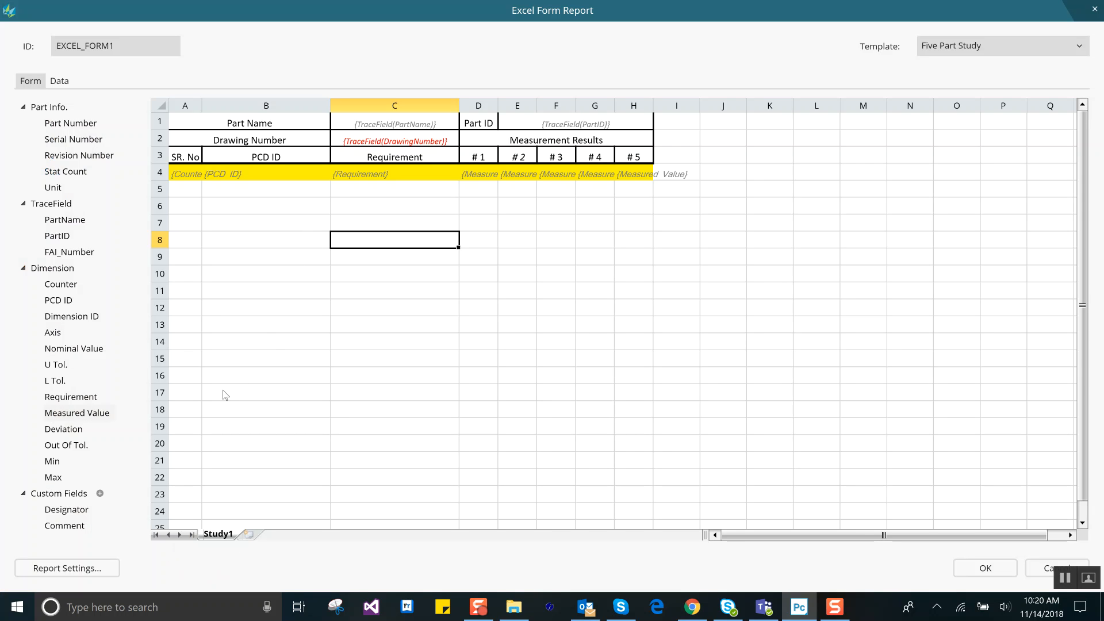
click(63, 567)
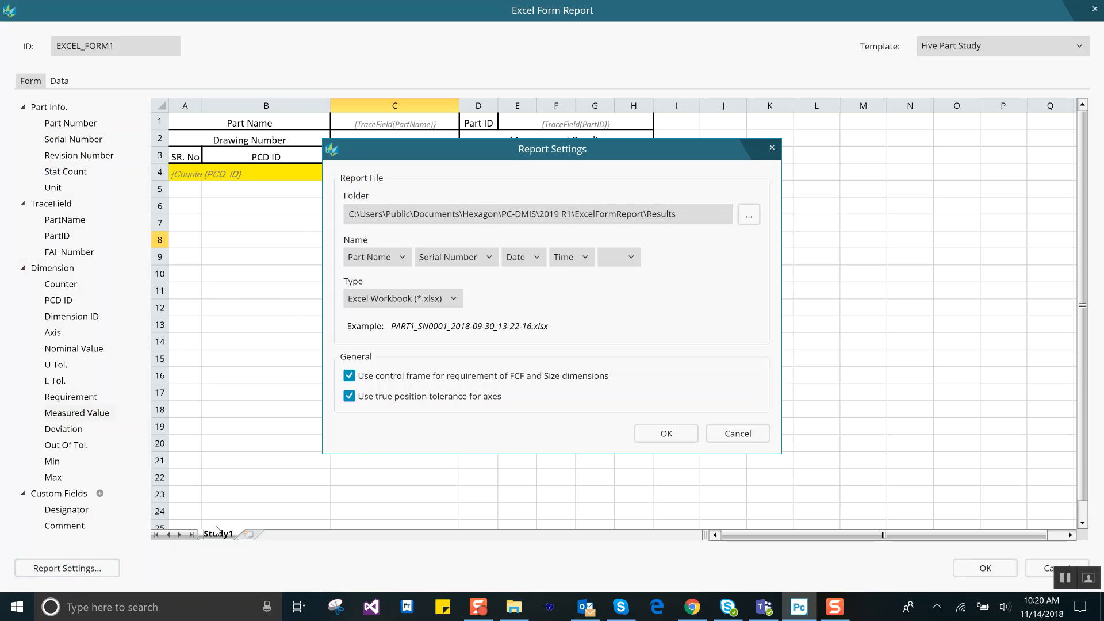
click(588, 257)
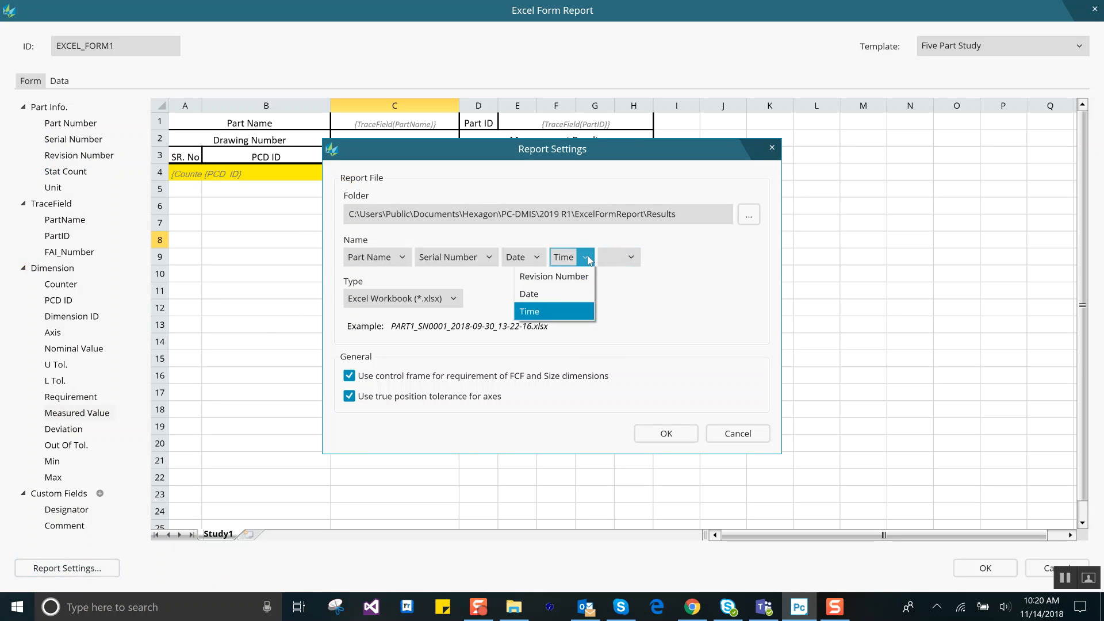
click(574, 277)
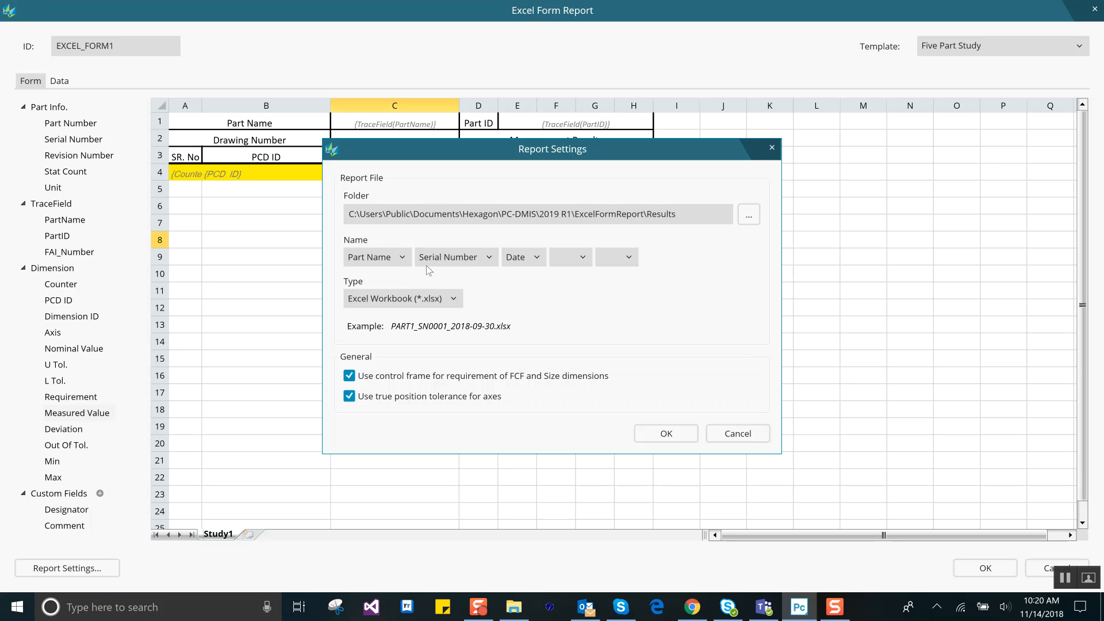
click(671, 439)
click(974, 567)
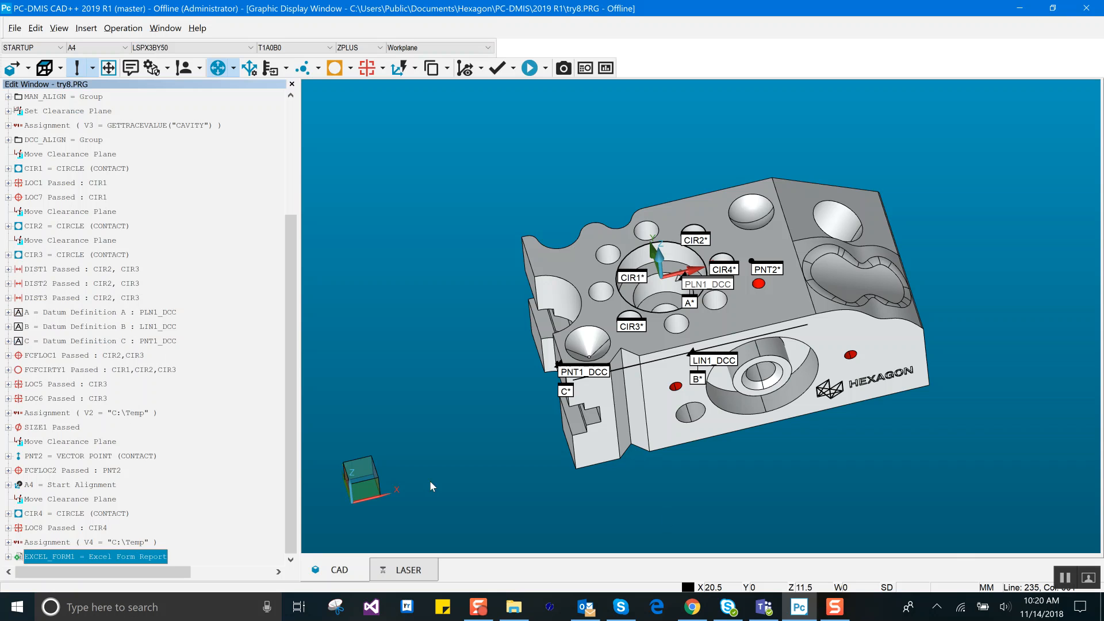
Step: Execute the measurement routine two more times, accepting the trace field values on each run
key(ctrl+q)
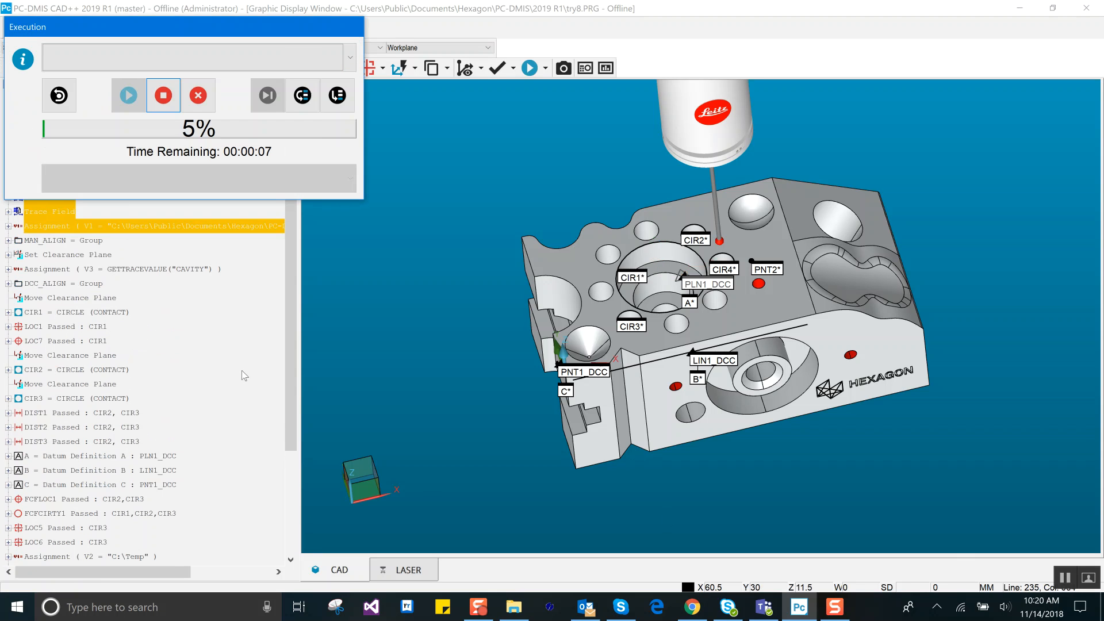
key(Return)
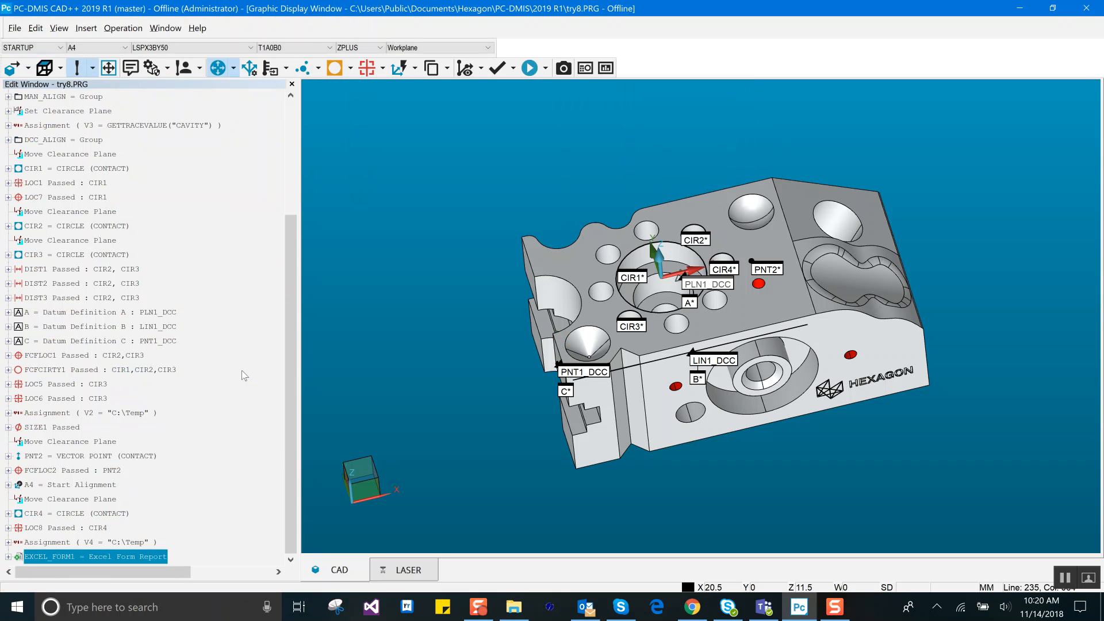
key(ctrl+q)
key(Return)
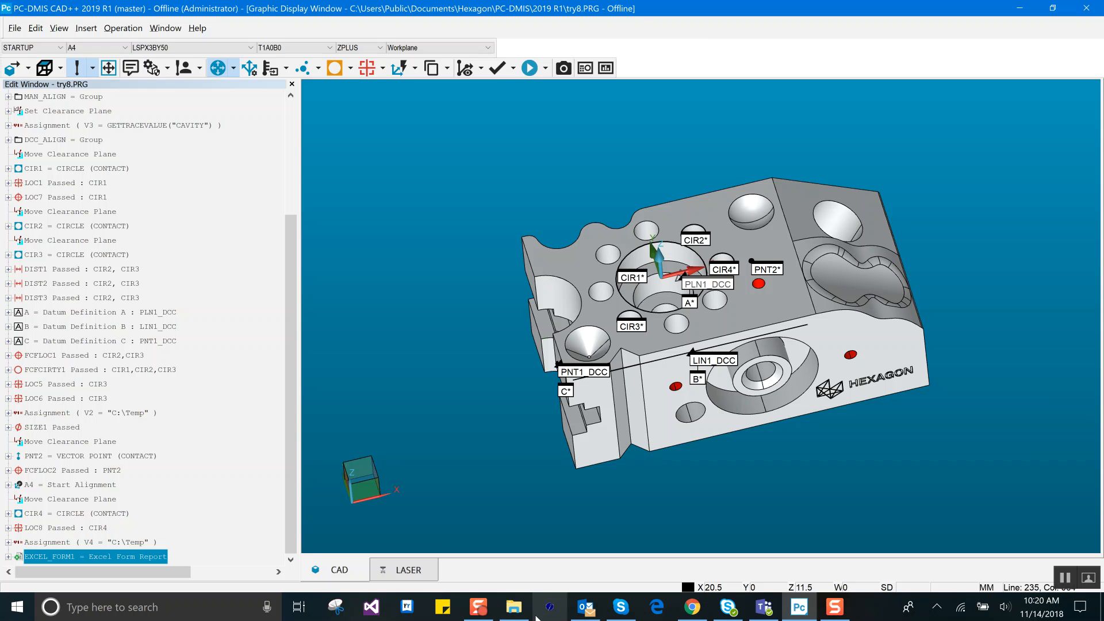
Step: Open try8_3381_2018-11-14.xlsx from the Results folder, examine the measurement columns for both executions down to the last dimension, and close it
click(515, 608)
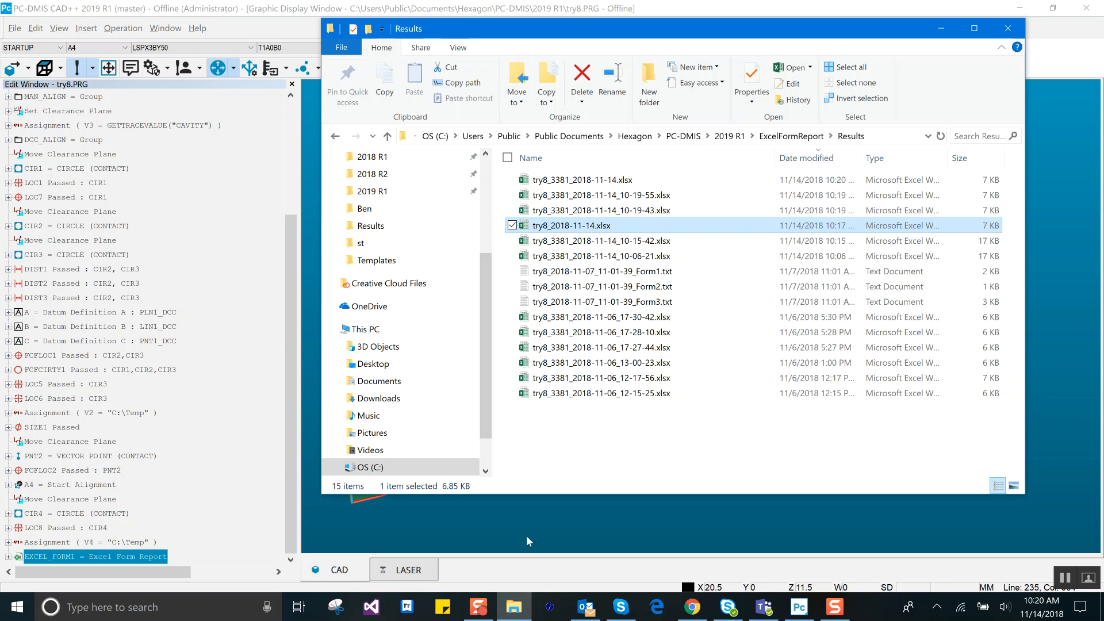
double_click(598, 183)
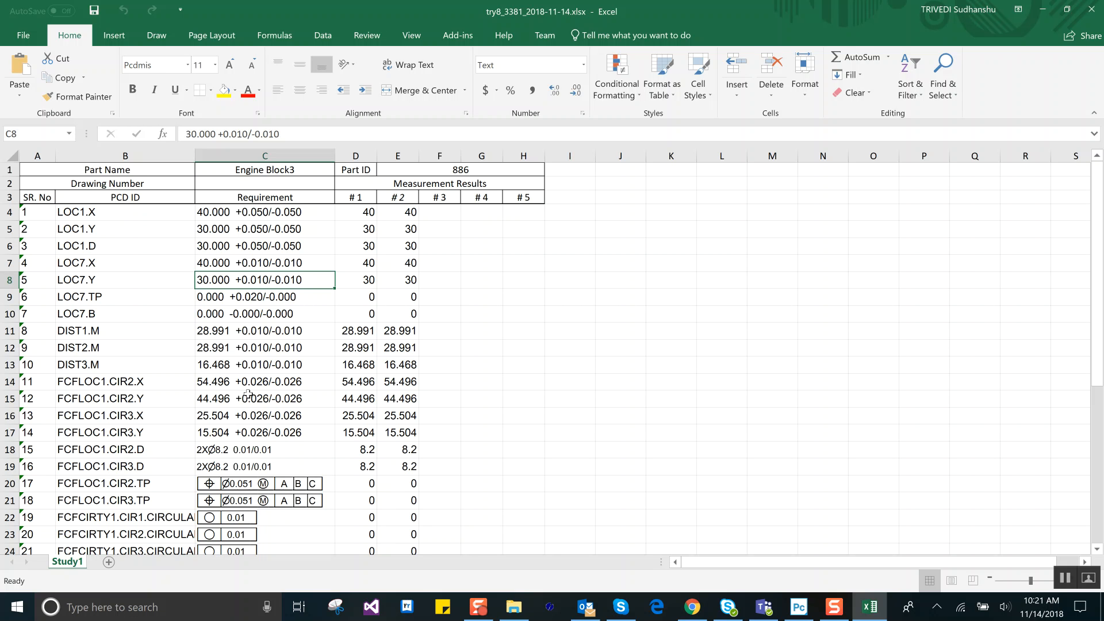
scroll(244, 405, down, 9)
scroll(242, 403, up, 1)
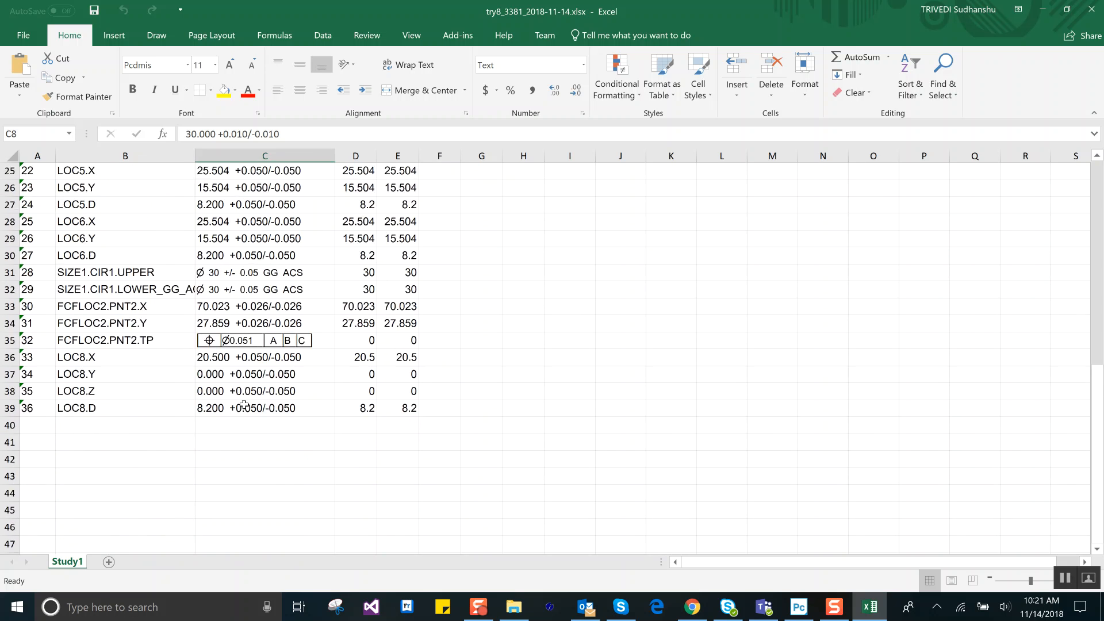
scroll(242, 402, up, 8)
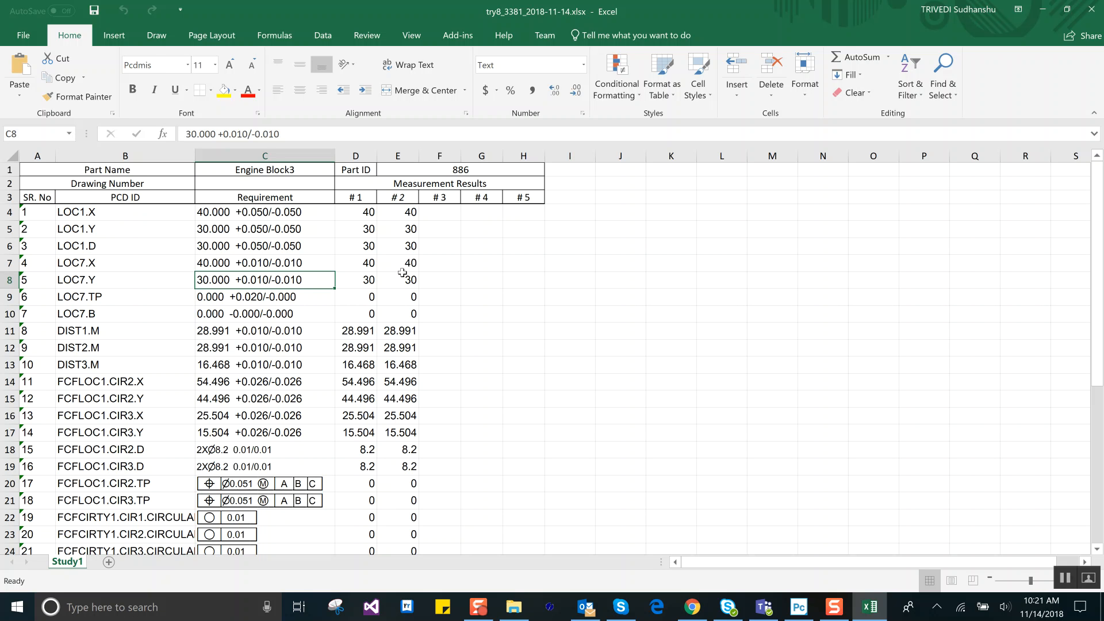
click(1090, 10)
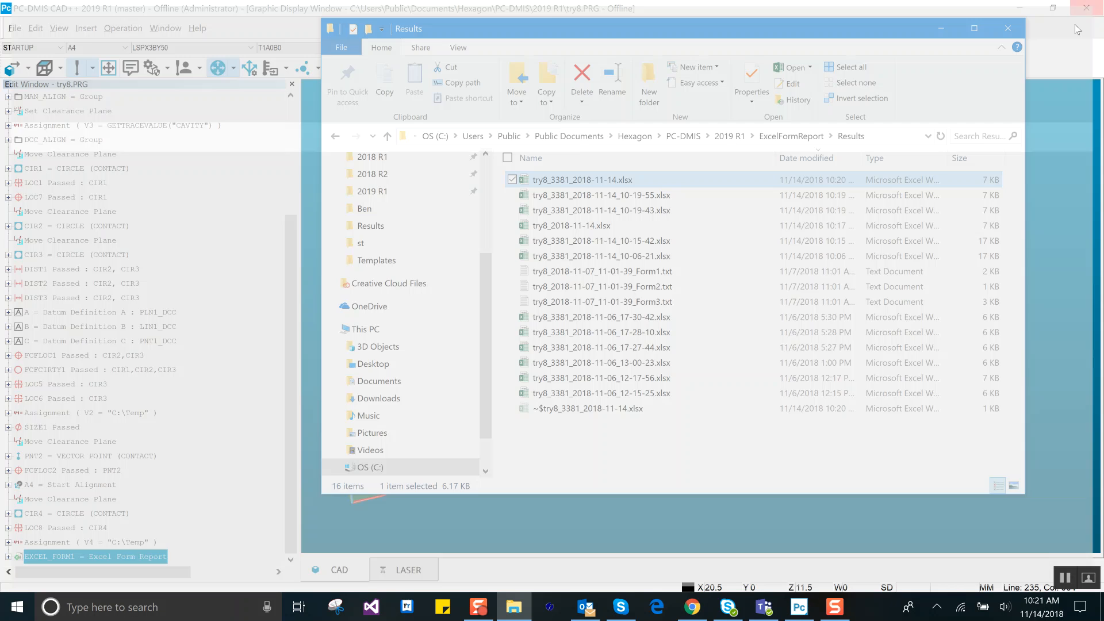
Step: Select the EXCEL_FORM1 report command at the end of the measurement routine
click(248, 431)
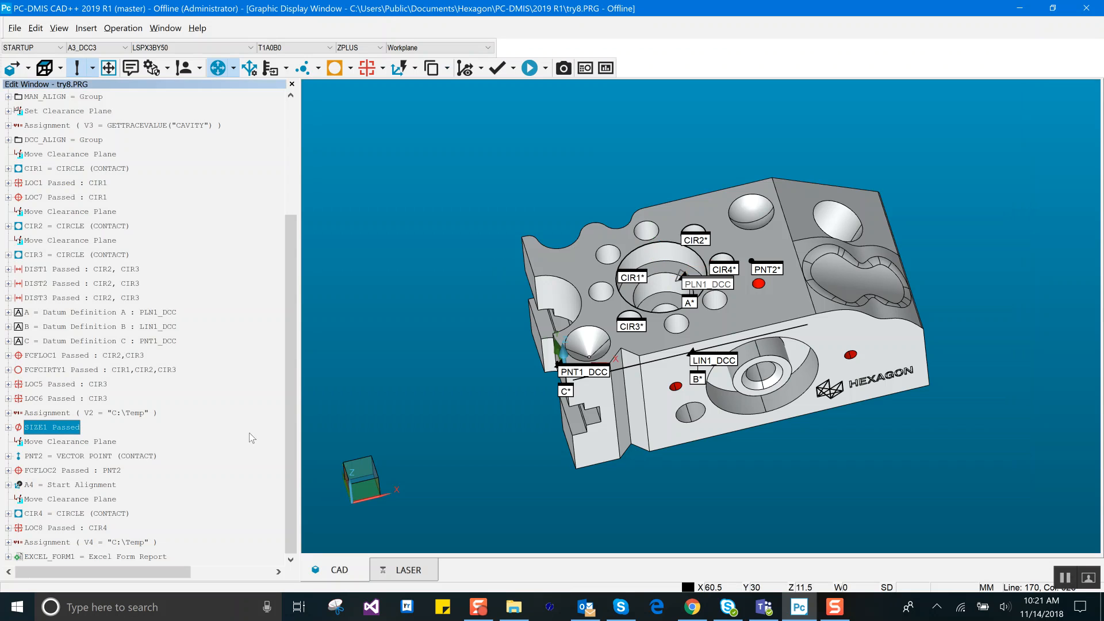
click(161, 558)
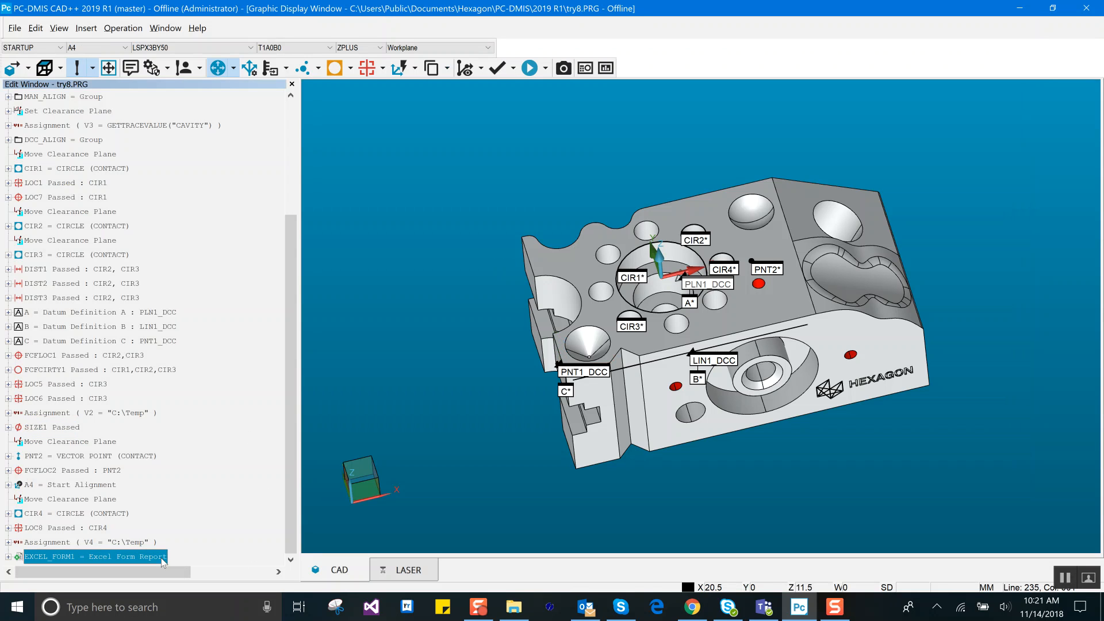